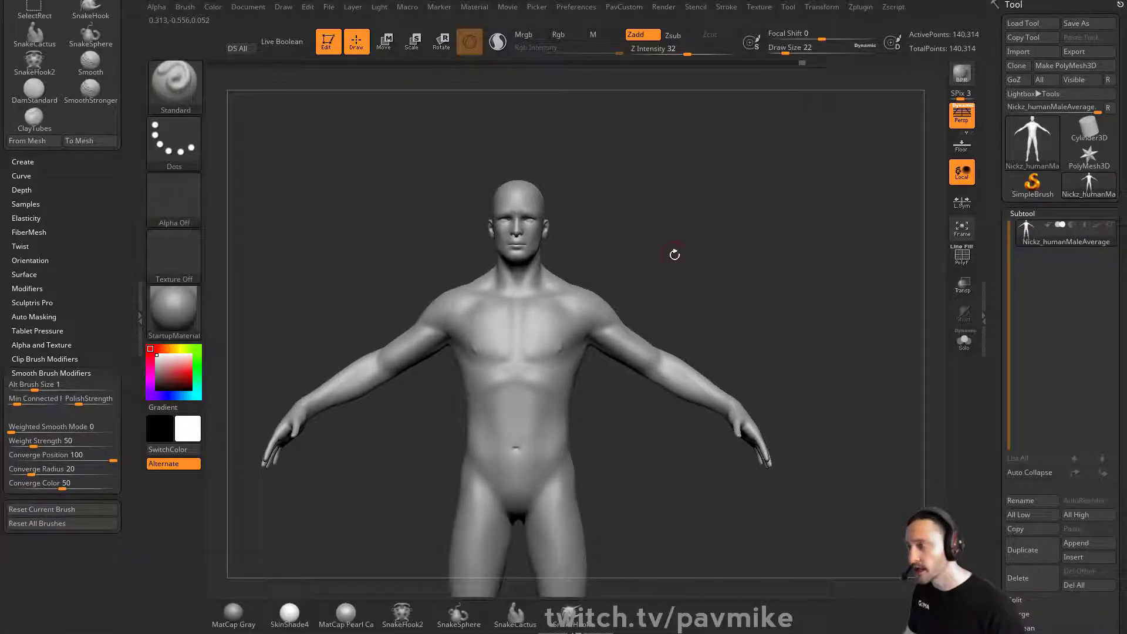
Set the draw size to 33 and choose MaskLasso as the masking brush
drag(728, 243, 715, 253)
key(s)
key(s)
drag(716, 253, 738, 236)
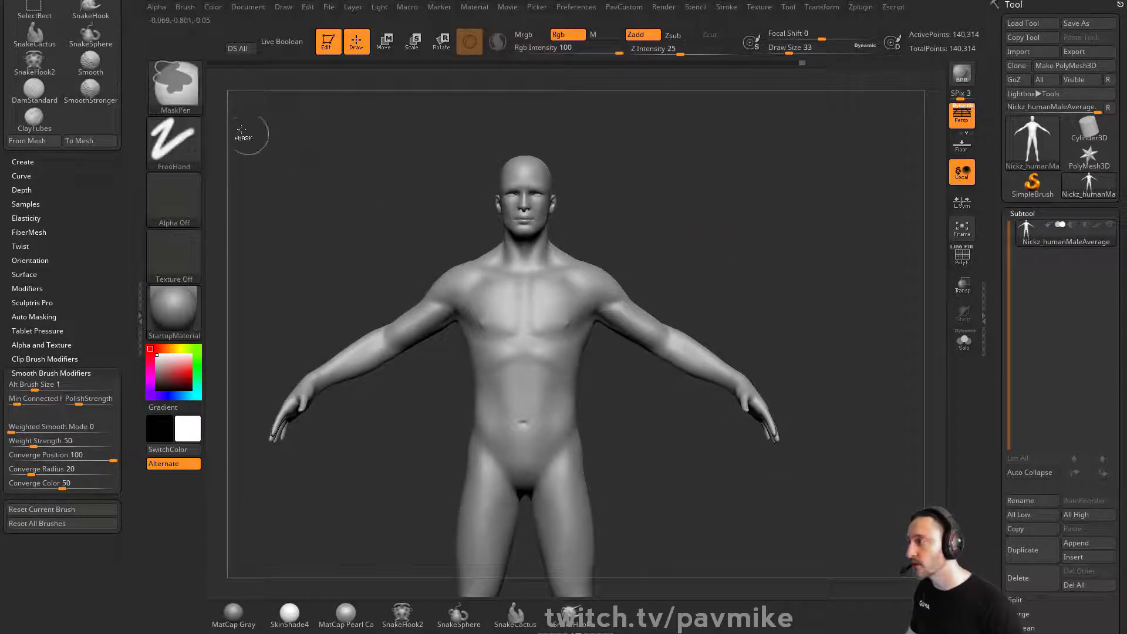
ctrl+click(181, 89)
ctrl+click(359, 151)
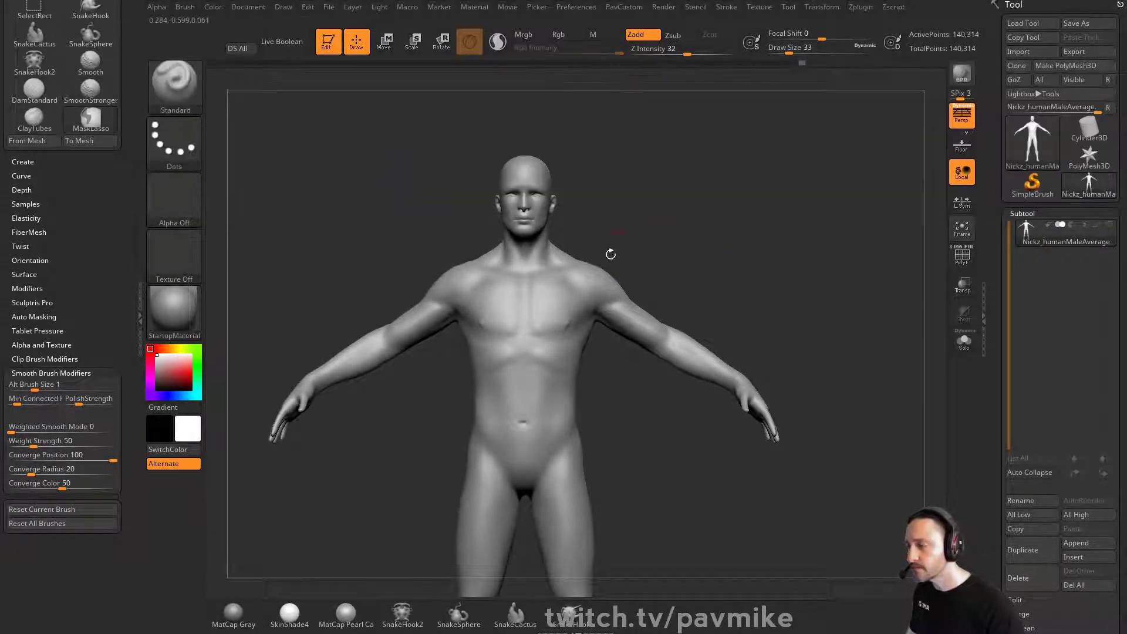
Lasso-mask a short-sleeved shirt shape over the chest, shoulders and upper arms, with a rounded neckline
key(ctrl)
mouse_move(468, 270)
mouse_down()
mouse_move(549, 282)
mouse_move(598, 260)
mouse_up()
mouse_move(675, 269)
mouse_down()
mouse_move(611, 350)
mouse_move(594, 394)
mouse_move(457, 406)
mouse_up()
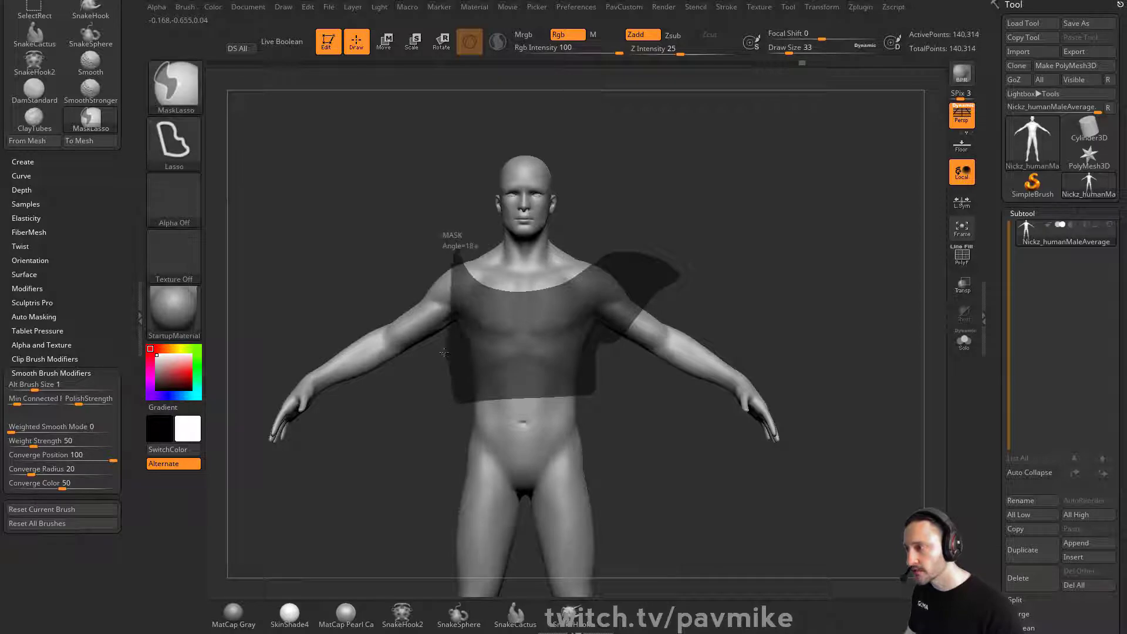
mouse_move(445, 352)
mouse_down()
mouse_move(402, 235)
mouse_move(411, 241)
mouse_up()
Show the polygon wireframe on the body and duplicate the masked subtool
mouse_move(617, 201)
mouse_down()
mouse_move(734, 229)
mouse_move(648, 241)
mouse_move(719, 220)
mouse_move(752, 249)
mouse_up()
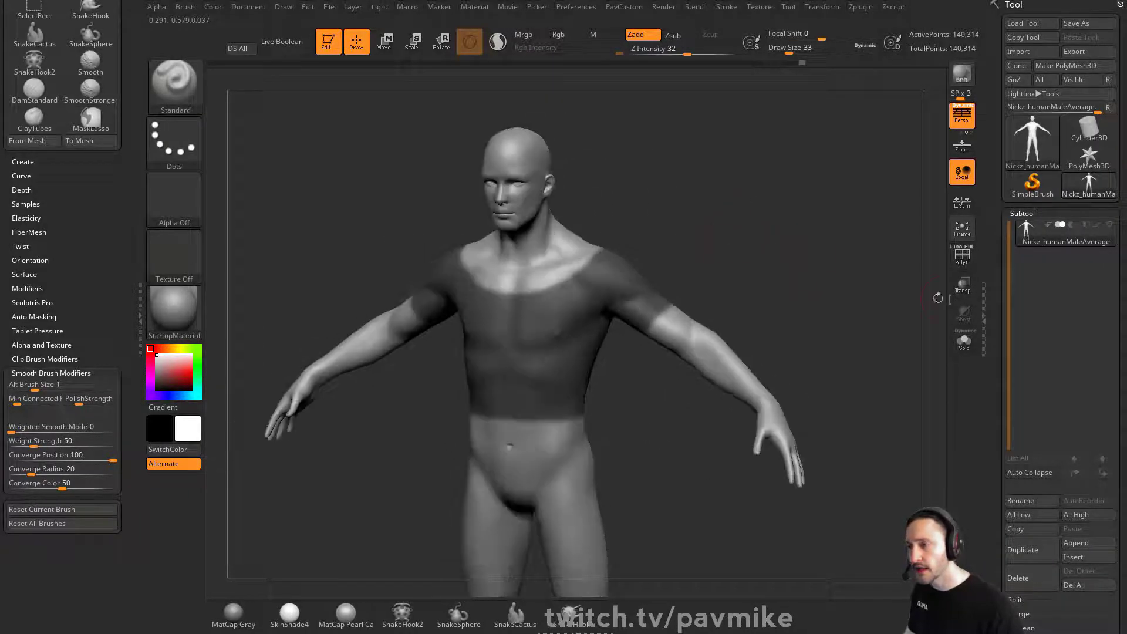
click(962, 255)
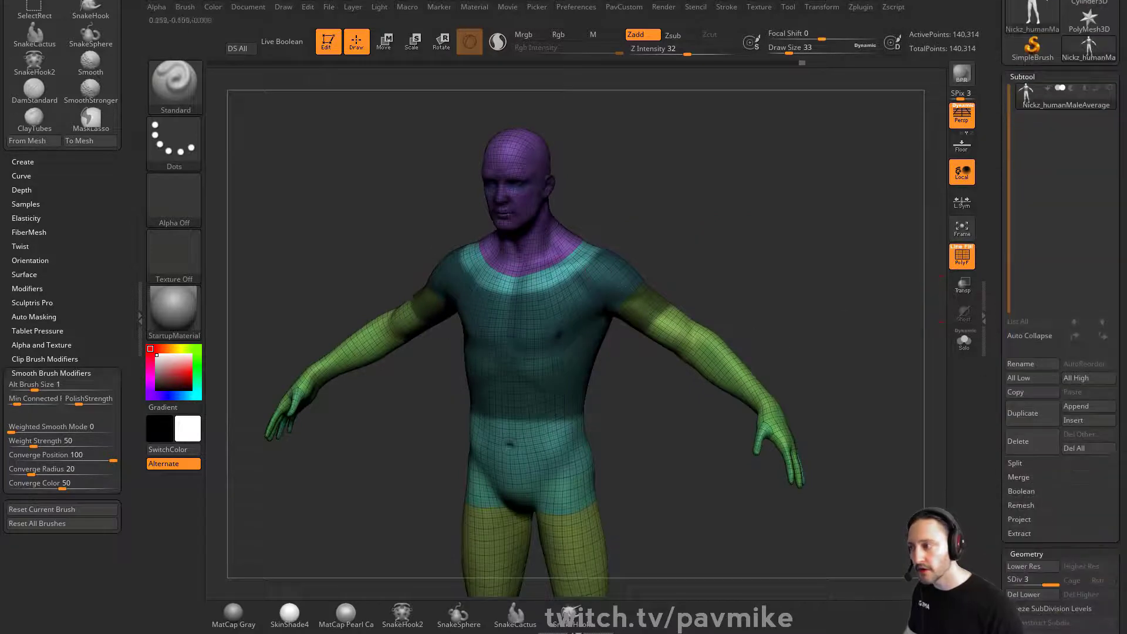
drag(999, 182, 999, 201)
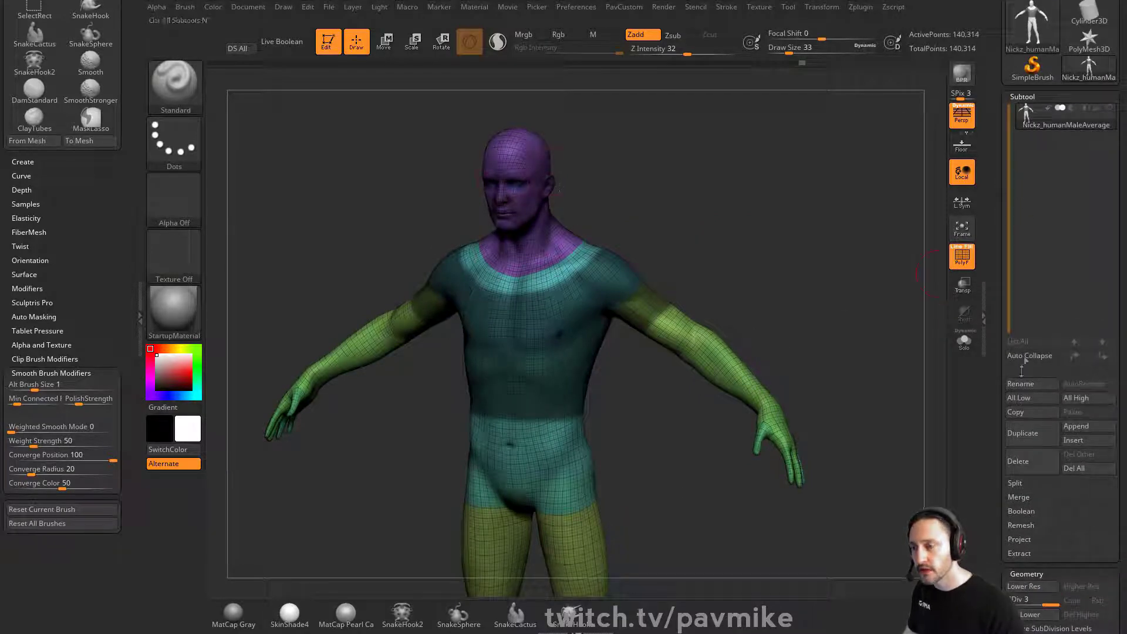
click(1032, 439)
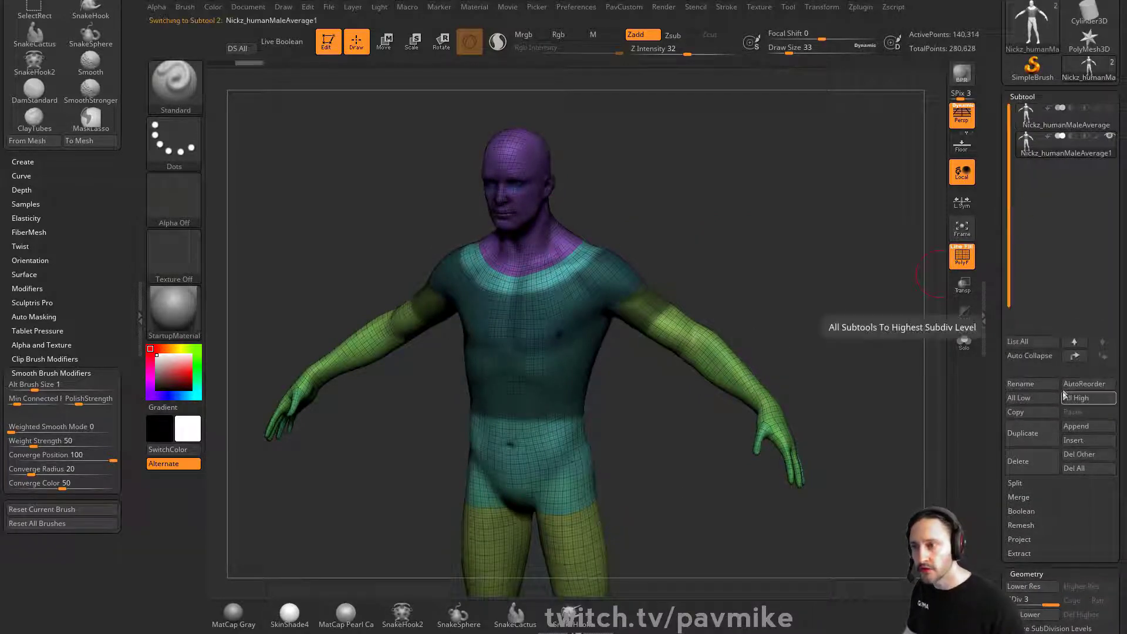
Try turning the masked shirt area of the duplicate into its own polygroup, and undo it
key(ctrl)
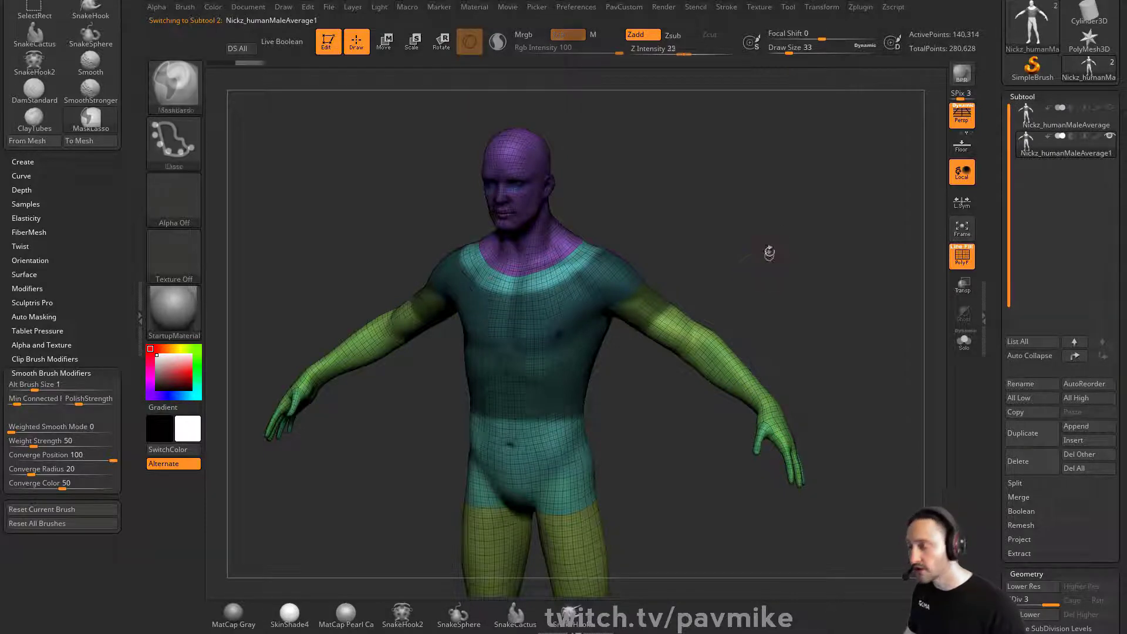
alt+drag(769, 252, 797, 262)
key(ctrl+w)
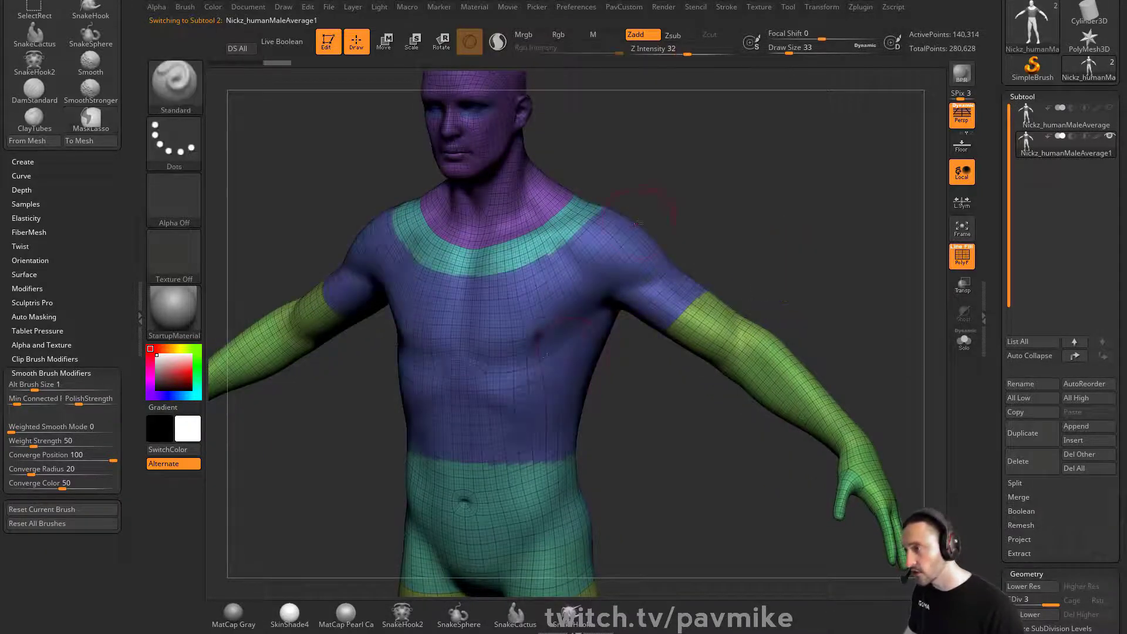
key(ctrl+z)
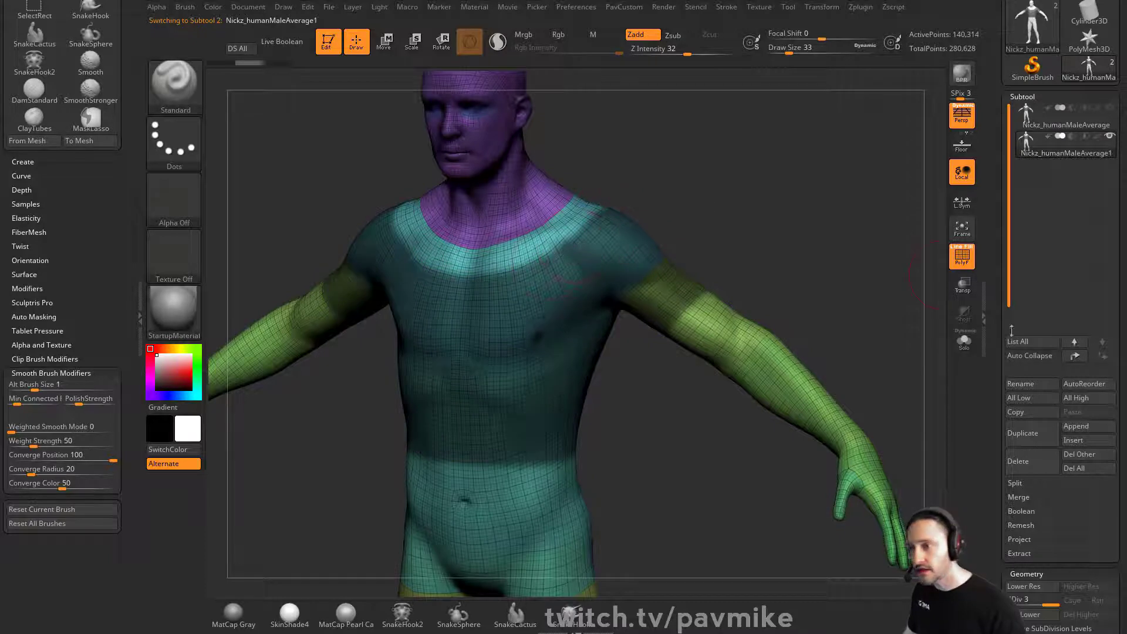
Try inserting an edge loop along the masked border after deleting the lower subdivision levels, and clear the mask to inspect the groups
scroll(1012, 330, down, 5)
click(1018, 405)
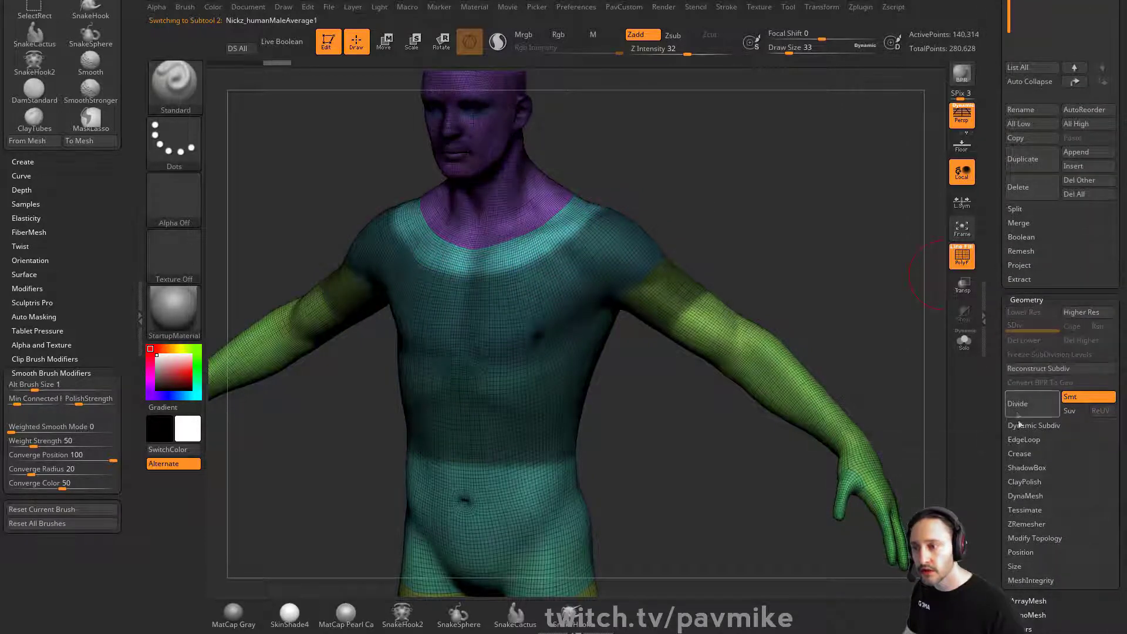
click(1024, 440)
scroll(1021, 417, down, 1)
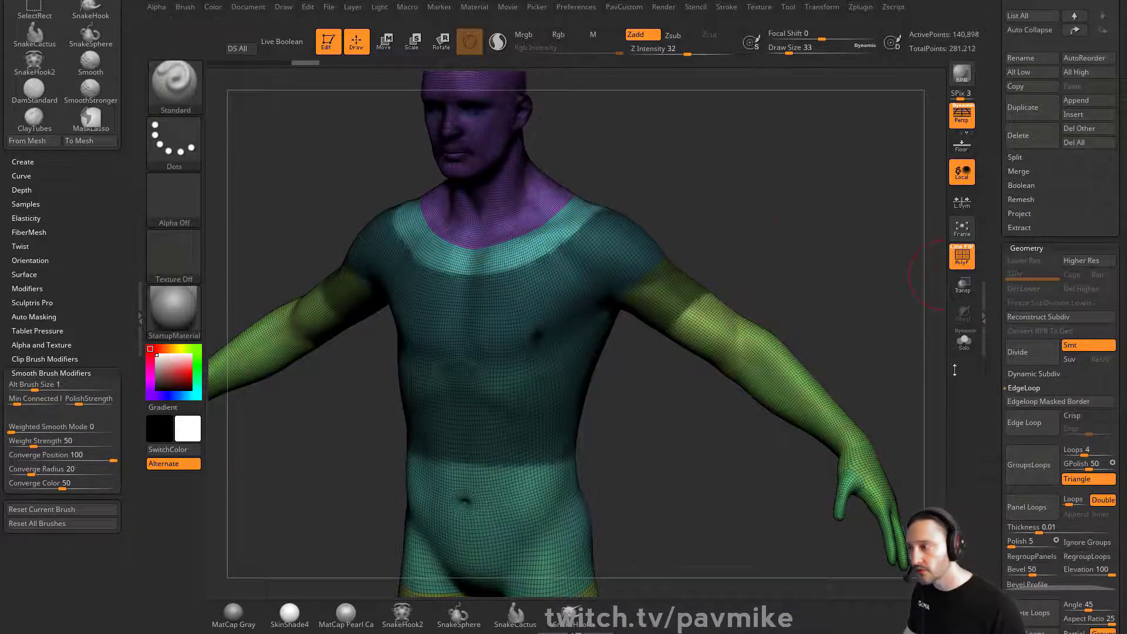
mouse_move(760, 250)
mouse_down()
mouse_move(813, 229)
mouse_move(822, 259)
mouse_up()
ctrl+drag(837, 185, 848, 205)
drag(845, 206, 748, 229)
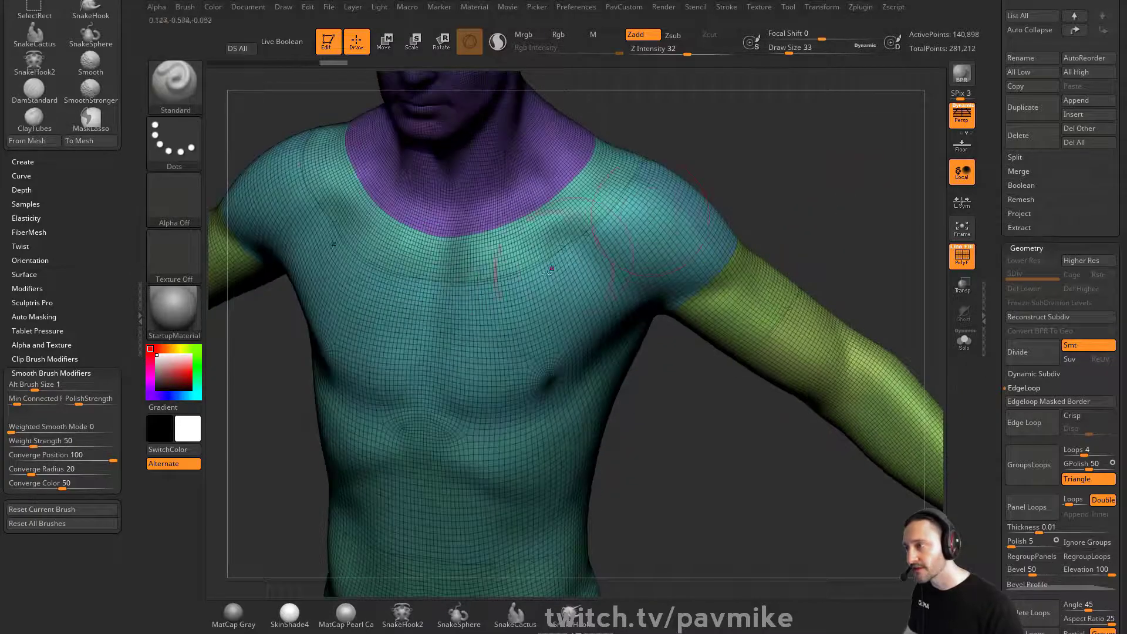
Undo the mask clearing, the masked-border edge loop and the deletion of the lower subdivision levels
alt+drag(826, 207, 818, 196)
key(ctrl+z)
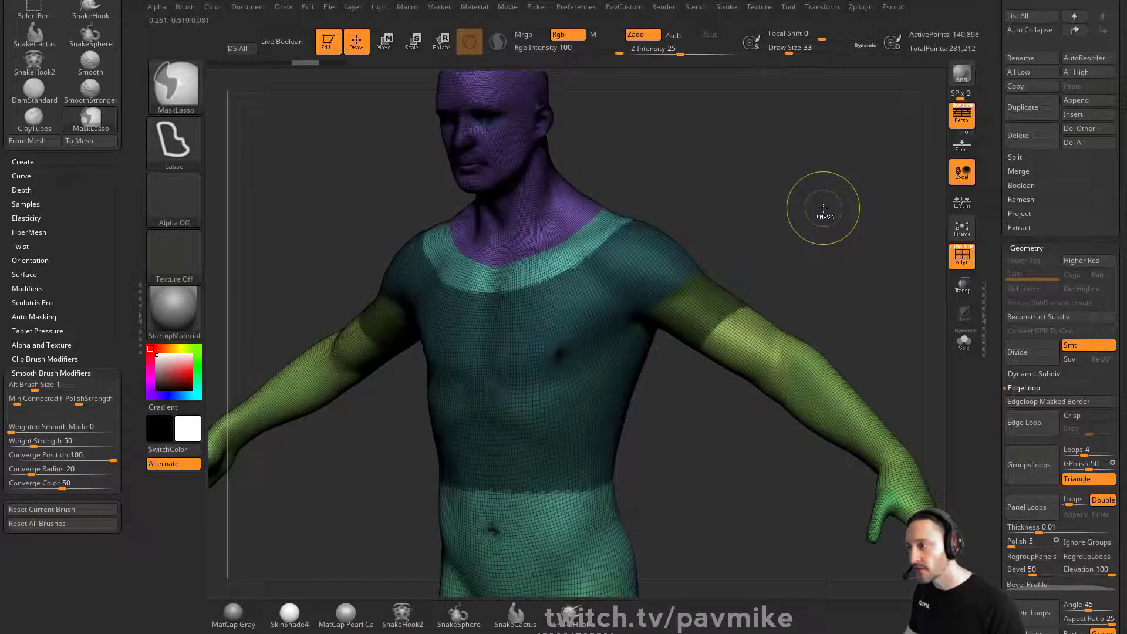
key(ctrl+z)
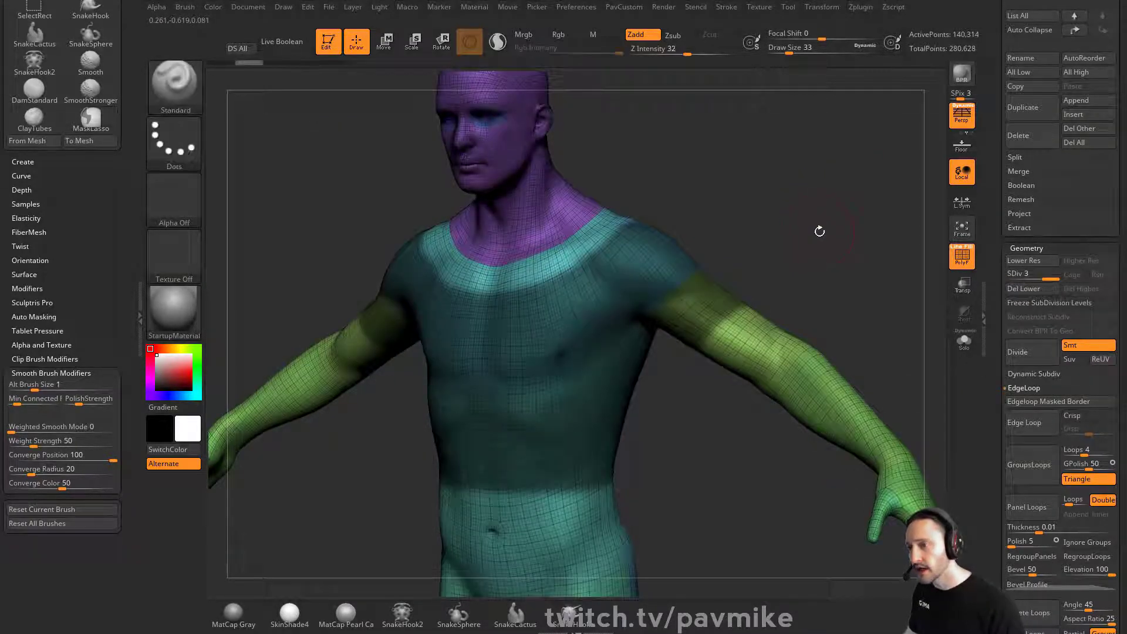
Clear the duplicate's mask, assign its whole body to one polygroup and compare it with the original subtool
ctrl+drag(821, 231, 860, 275)
key(ctrl+w)
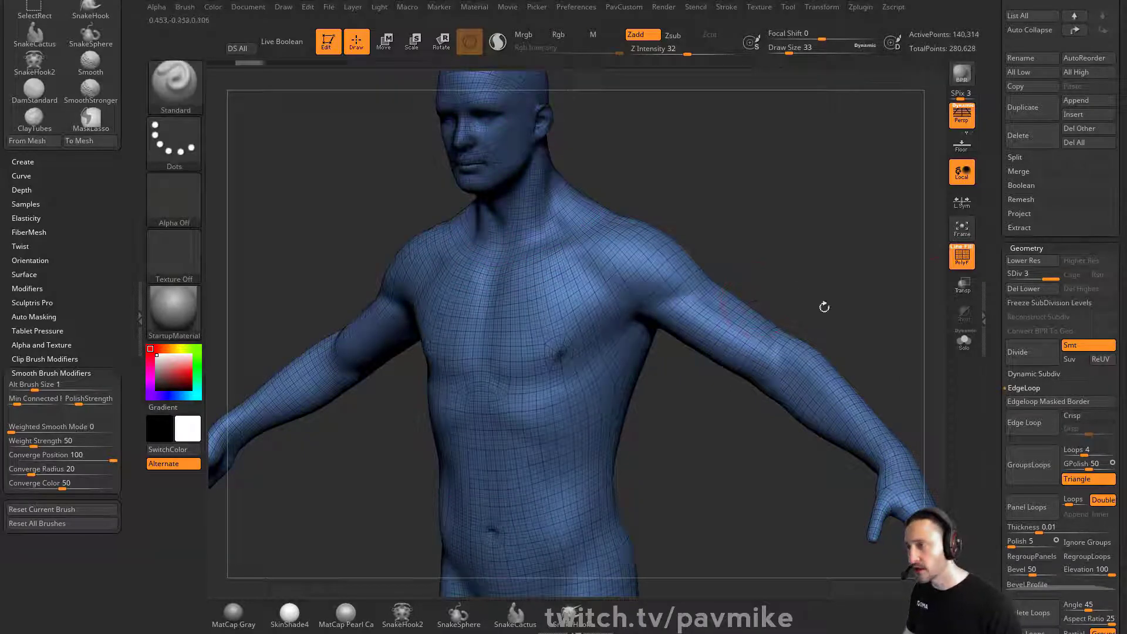
scroll(995, 299, up, 5)
click(1054, 246)
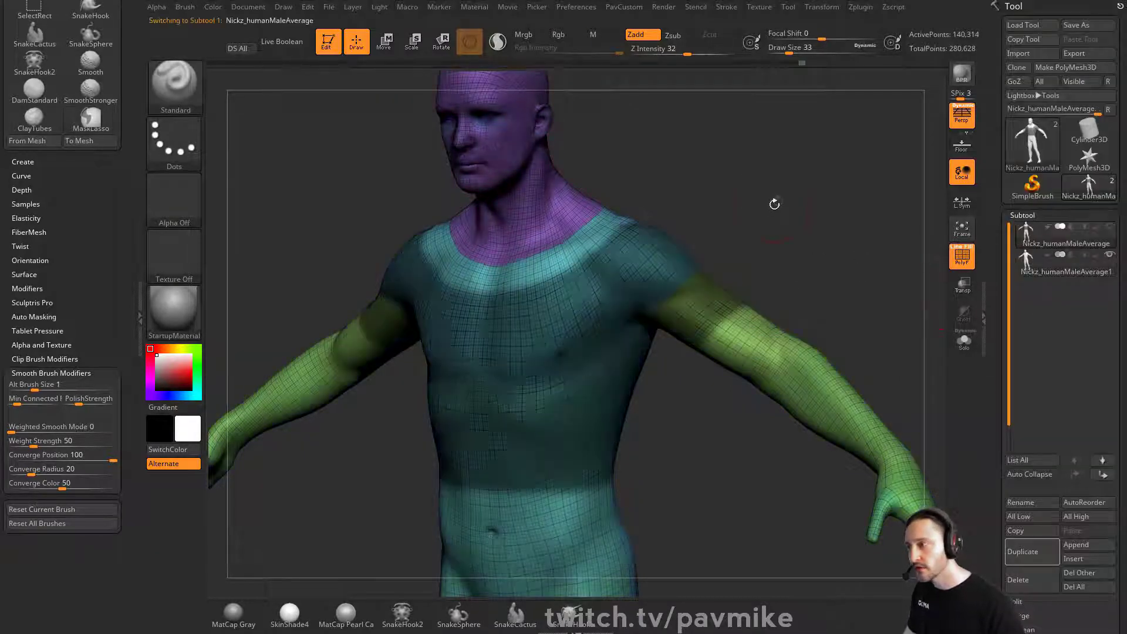
click(1093, 274)
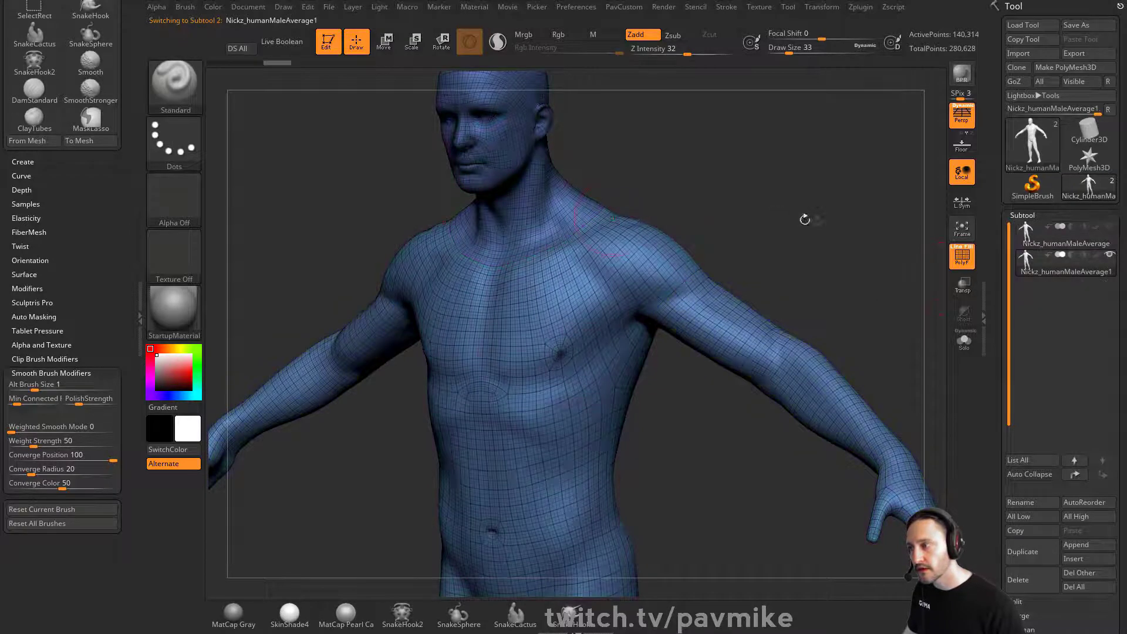
Lasso-mask a shirt with short sleeves, a round neckline and a hem above the navel on the duplicate body
drag(805, 219, 848, 206)
key(ctrl)
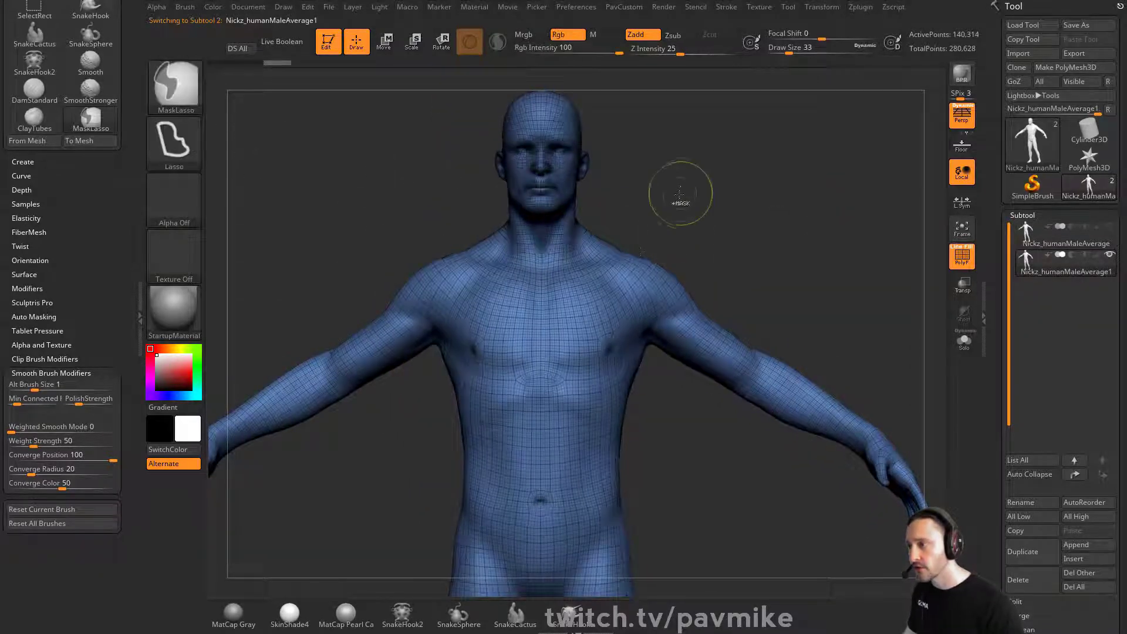
mouse_move(680, 194)
ctrl+mouse_down()
mouse_move(564, 288)
mouse_move(411, 235)
mouse_move(375, 364)
mouse_move(441, 471)
mouse_move(676, 479)
mouse_move(728, 203)
ctrl+mouse_up()
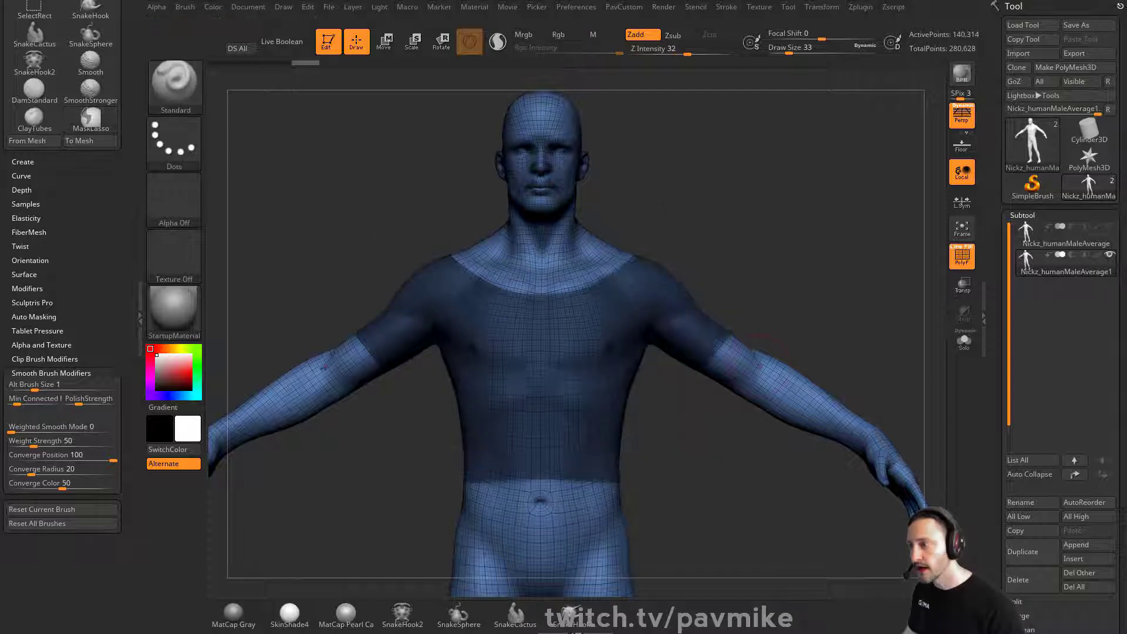
Switch the masking brush to MaskPen at draw size 22 and refine the shirt mask's hem around the waist
mouse_move(839, 211)
mouse_down()
mouse_move(734, 217)
mouse_move(855, 222)
mouse_move(816, 246)
mouse_move(739, 261)
mouse_move(719, 241)
mouse_up()
ctrl+click(191, 104)
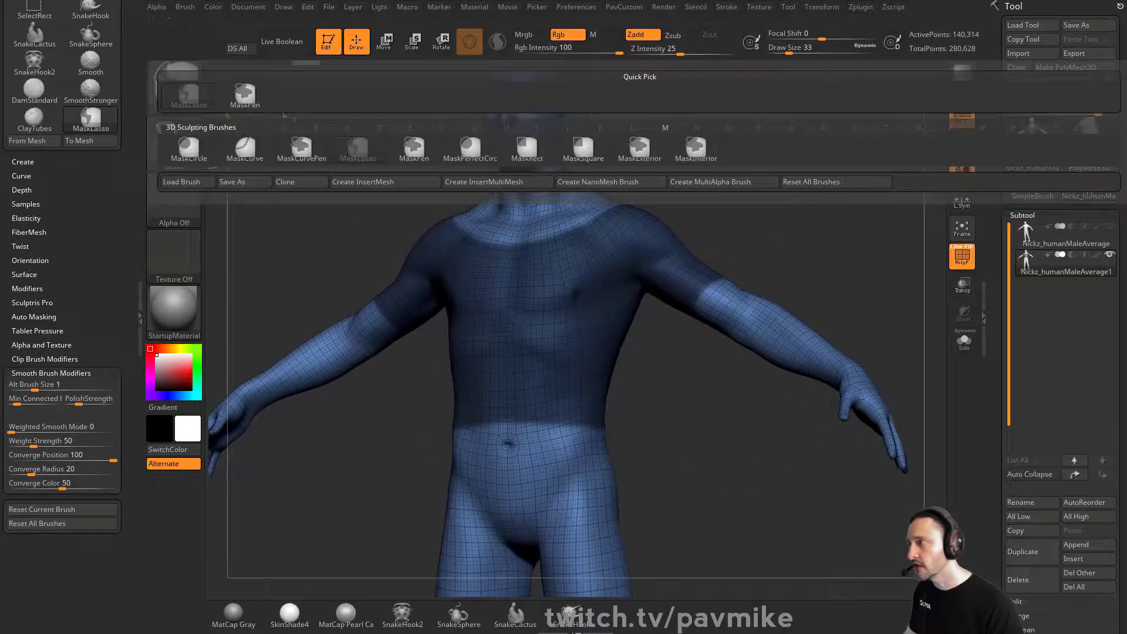
ctrl+click(251, 106)
key(s)
drag(491, 423, 488, 423)
drag(405, 430, 486, 430)
drag(660, 430, 582, 433)
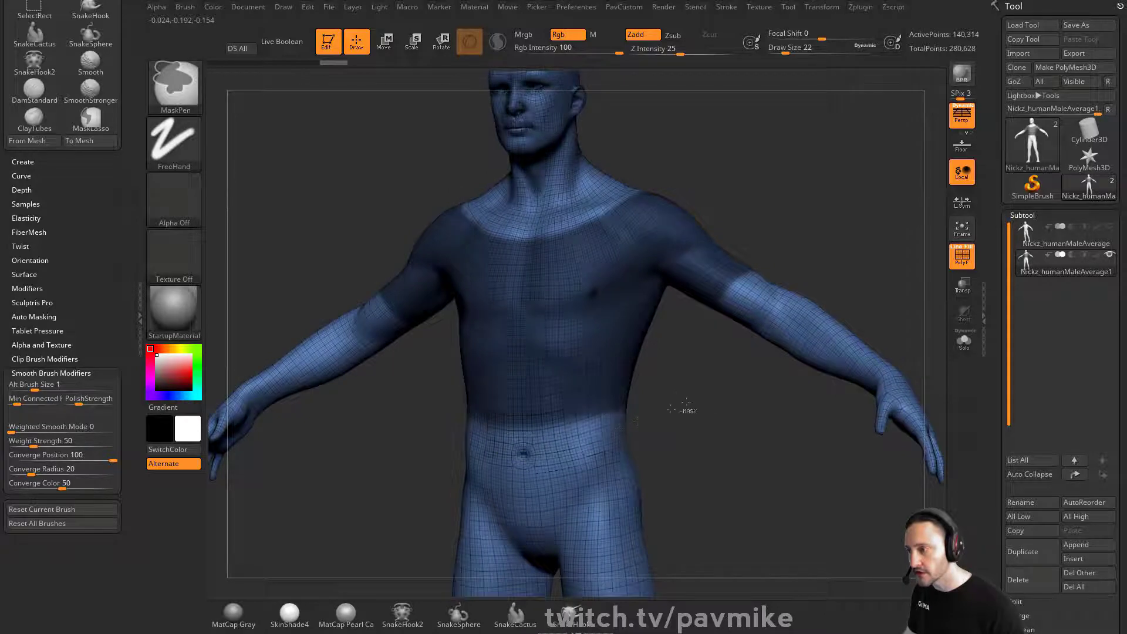
drag(687, 411, 538, 429)
Delete the duplicate's lower subdivision levels and insert an edge loop along the masked shirt border
drag(764, 499, 836, 253)
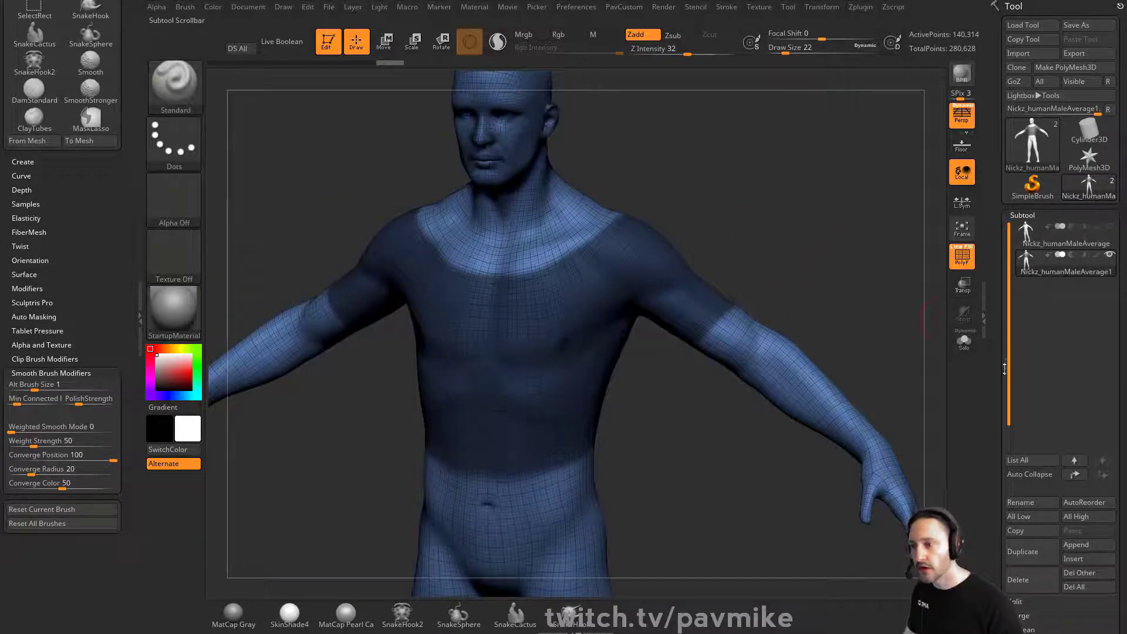
drag(1004, 369, 992, 238)
drag(997, 323, 995, 222)
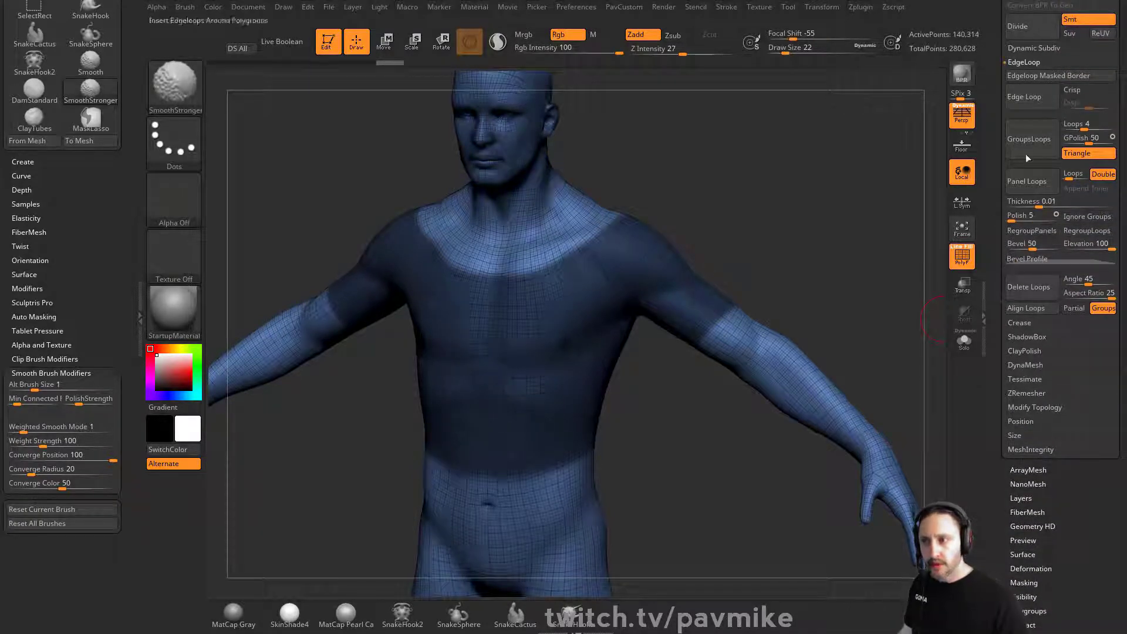
click(1049, 77)
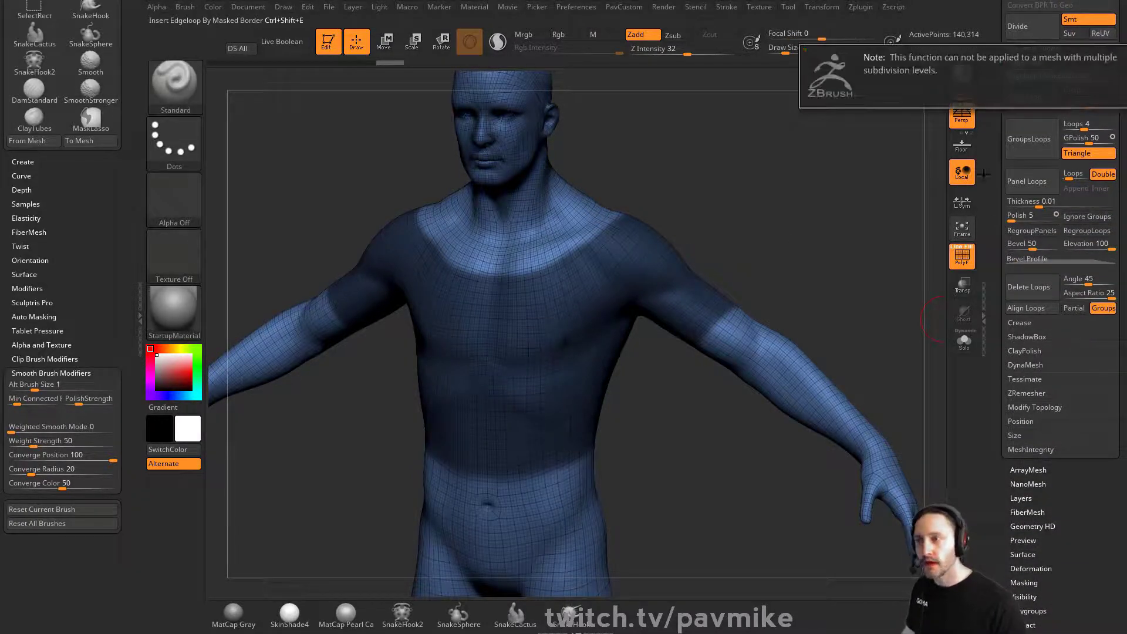
mouse_move(988, 159)
mouse_down()
mouse_move(995, 272)
mouse_move(988, 181)
mouse_up()
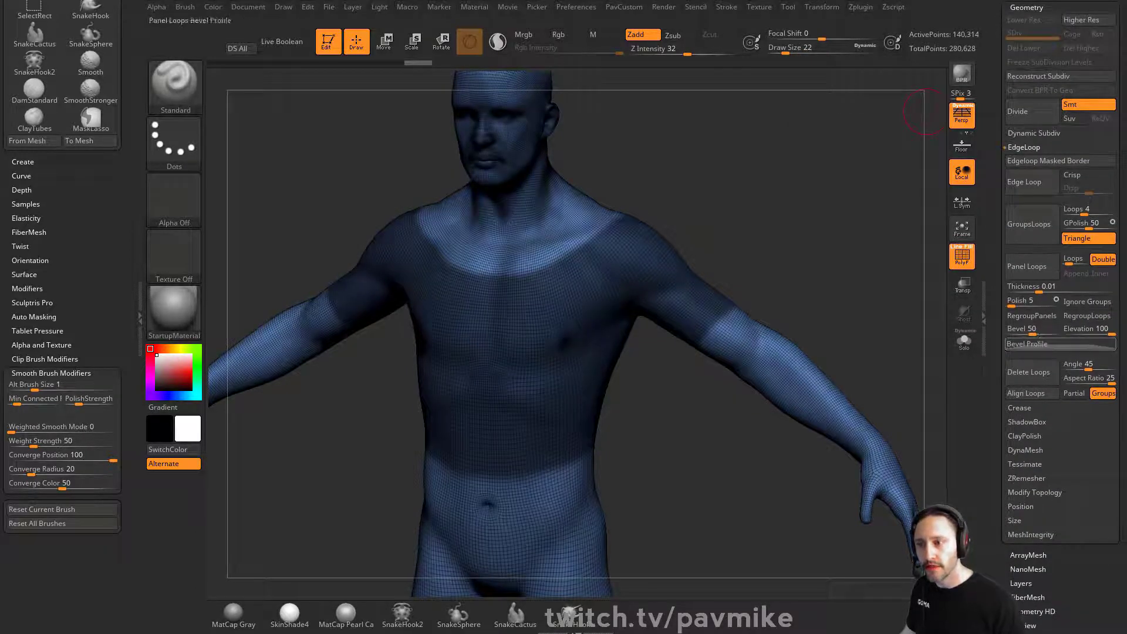
click(1050, 159)
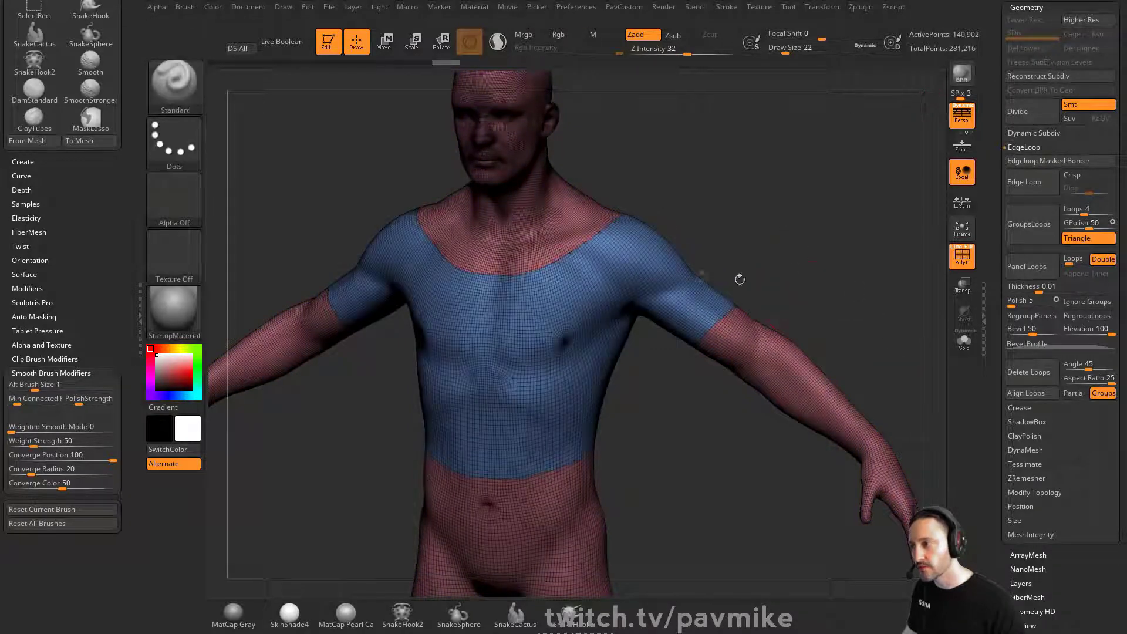
Isolate the shirt polygroup by hiding the rest of the body, and view it from the front
ctrl+shift+click(738, 281)
drag(875, 286, 879, 233)
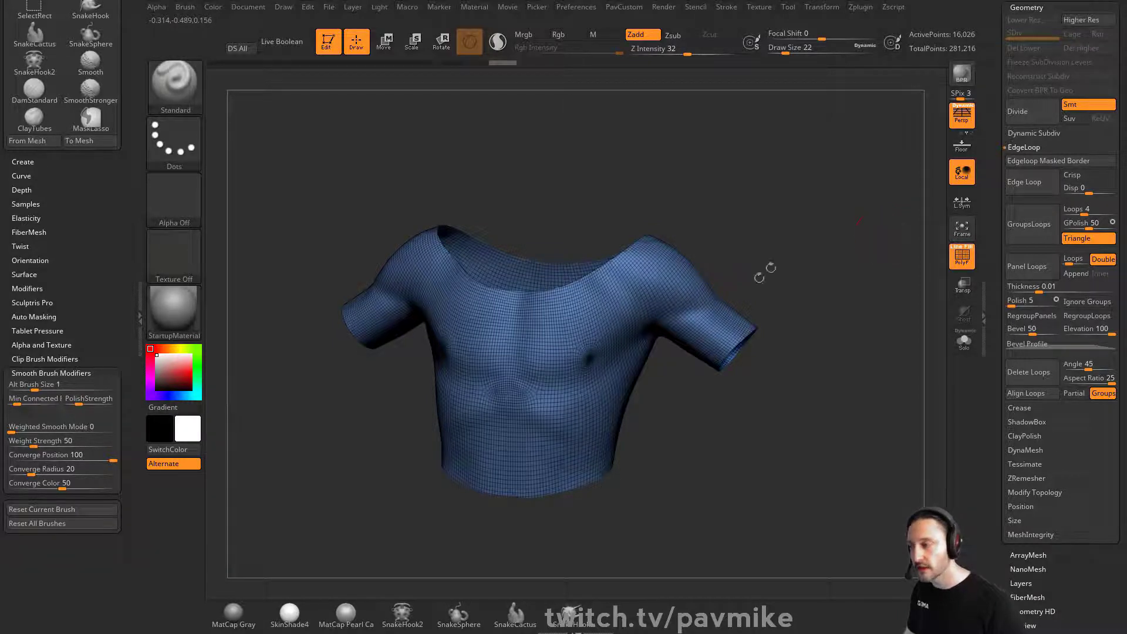
drag(763, 271, 801, 254)
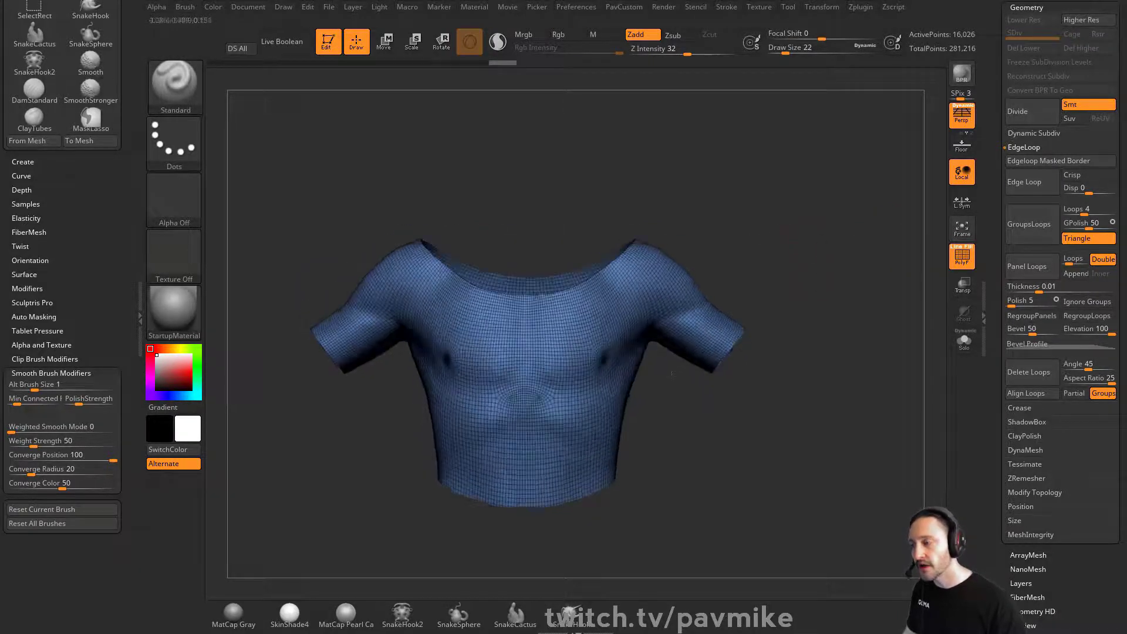
Set ZRemesher to Half with an adaptive size of 0 and remesh the visible shirt
key(2)
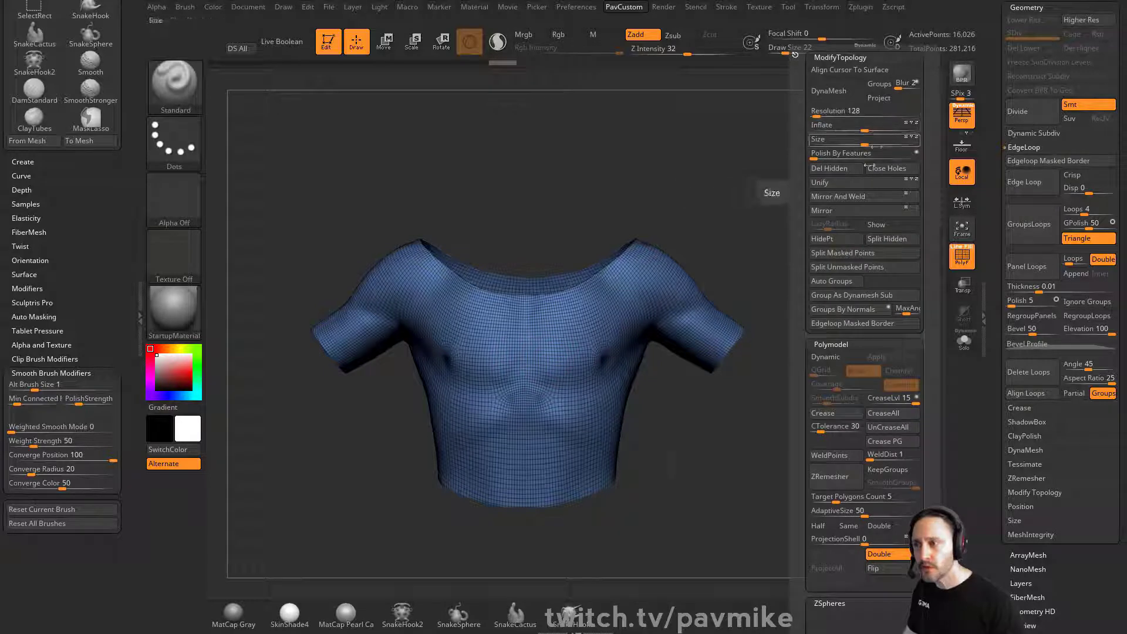
drag(848, 498, 846, 506)
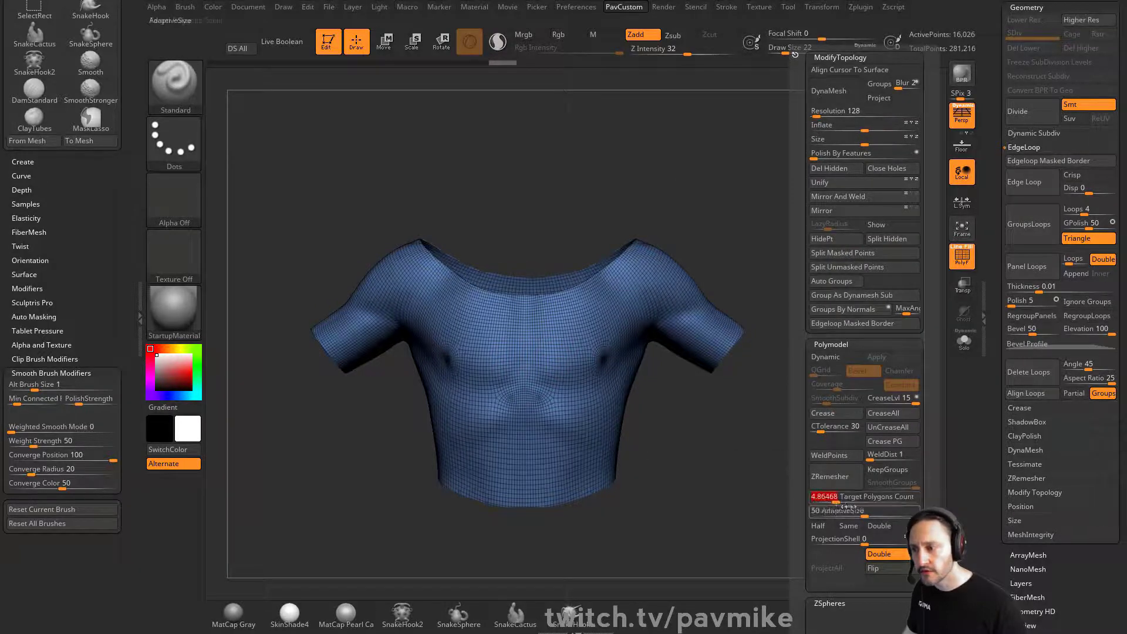
click(829, 528)
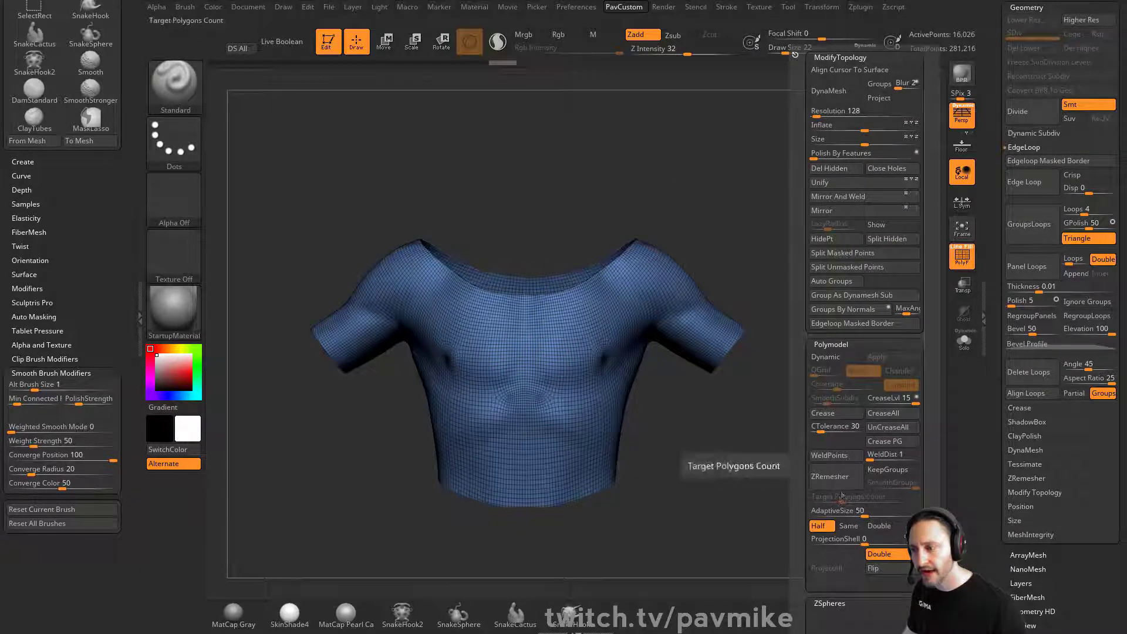
drag(839, 513, 808, 512)
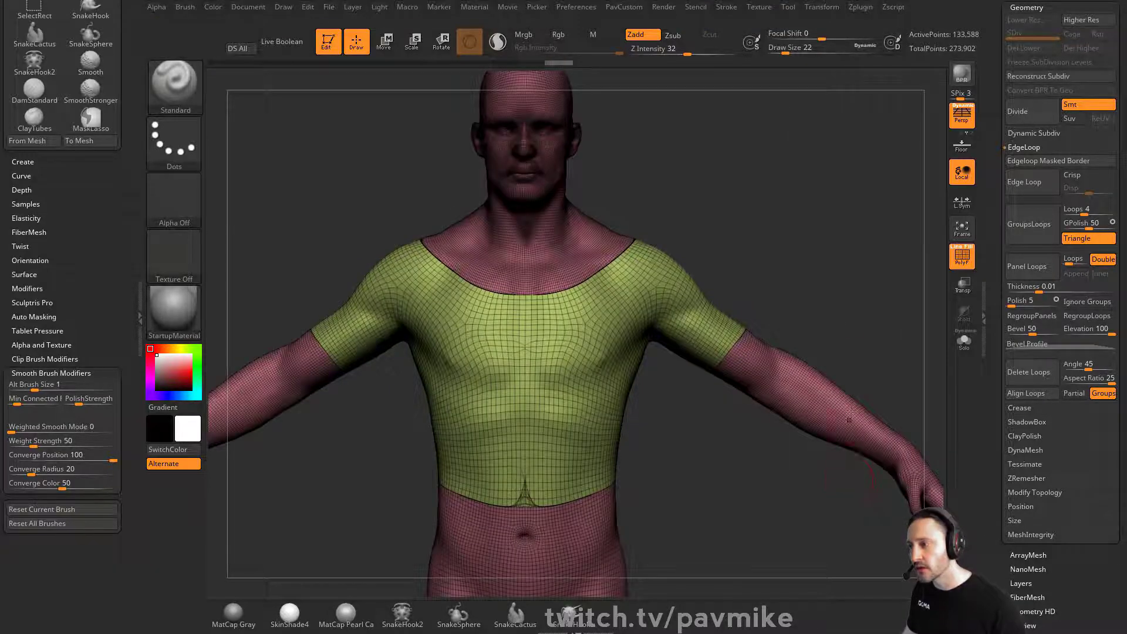
Undo the remesh and delete the hidden body geometry from the shirt subtool
key(ctrl+z)
key(3)
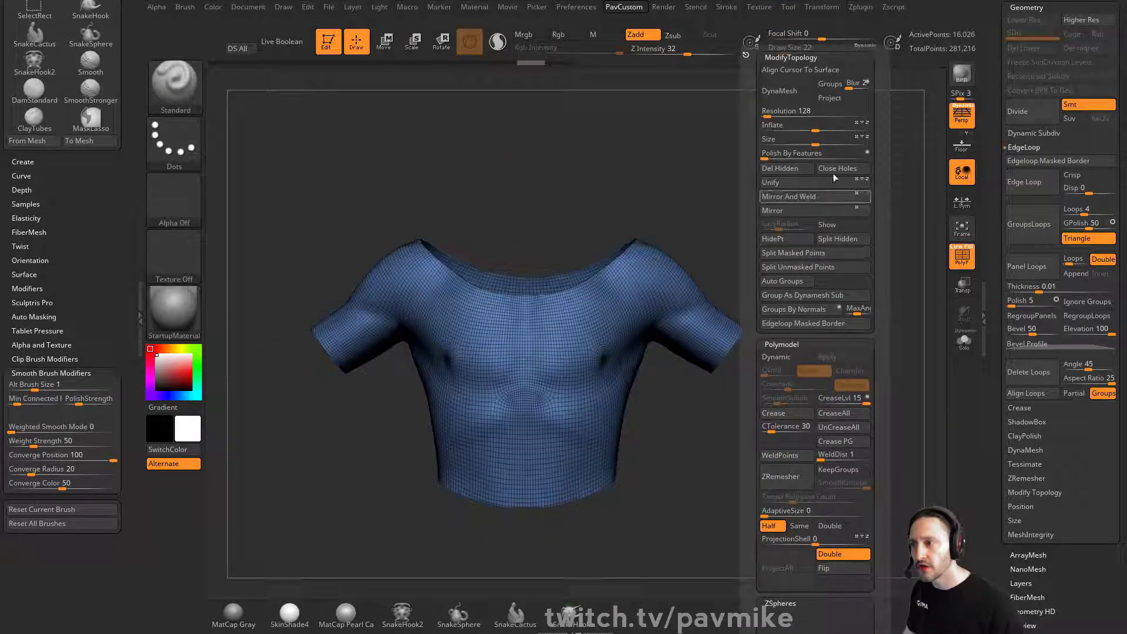
click(791, 174)
key(space)
key(space)
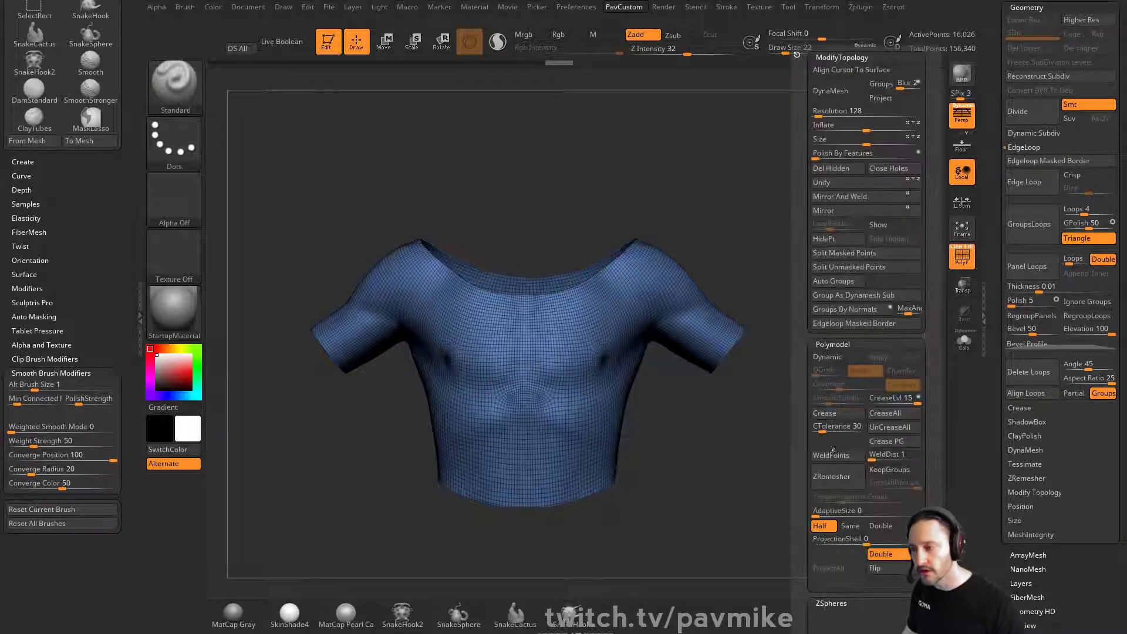
Remesh the shirt twice with ZRemesher at Half and show the body with it again
click(837, 477)
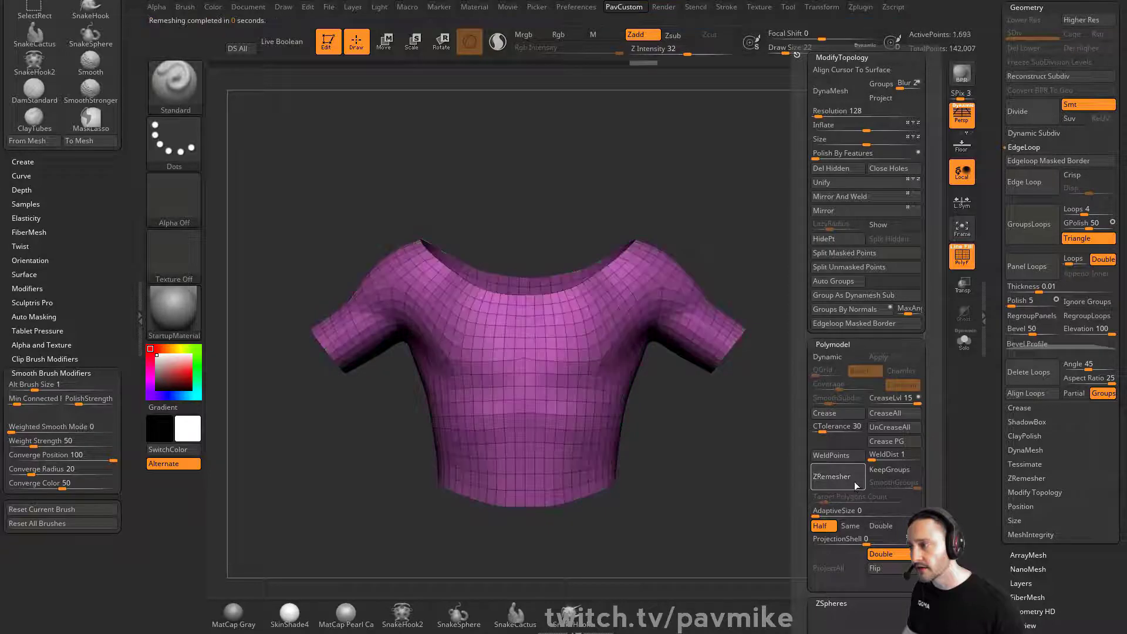
click(854, 482)
drag(805, 234, 820, 251)
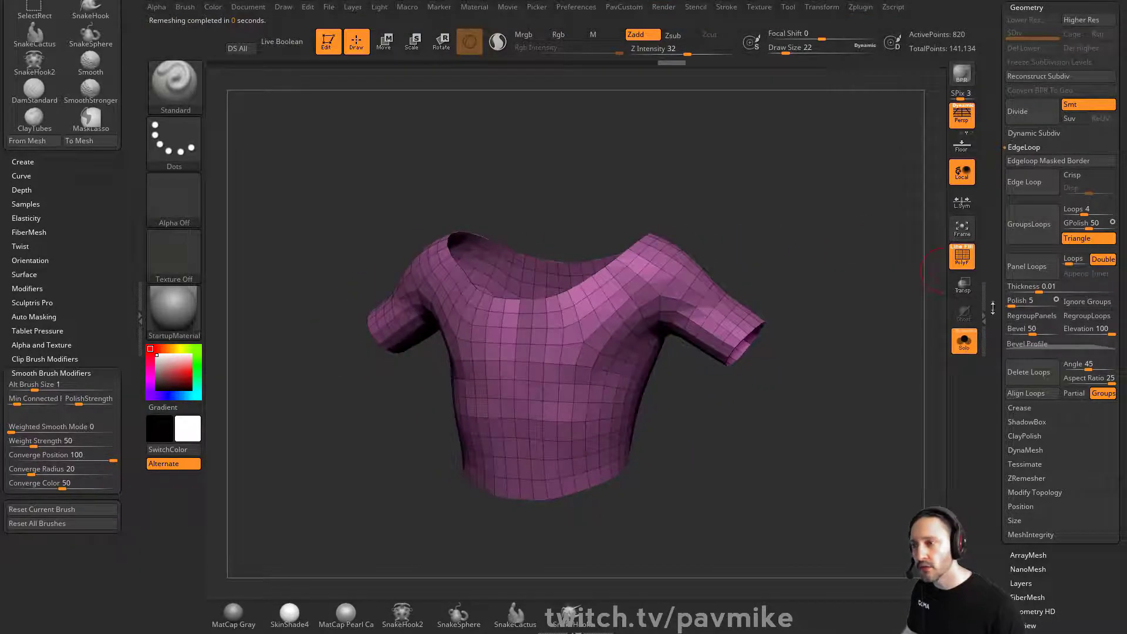
drag(993, 308, 971, 384)
click(1110, 228)
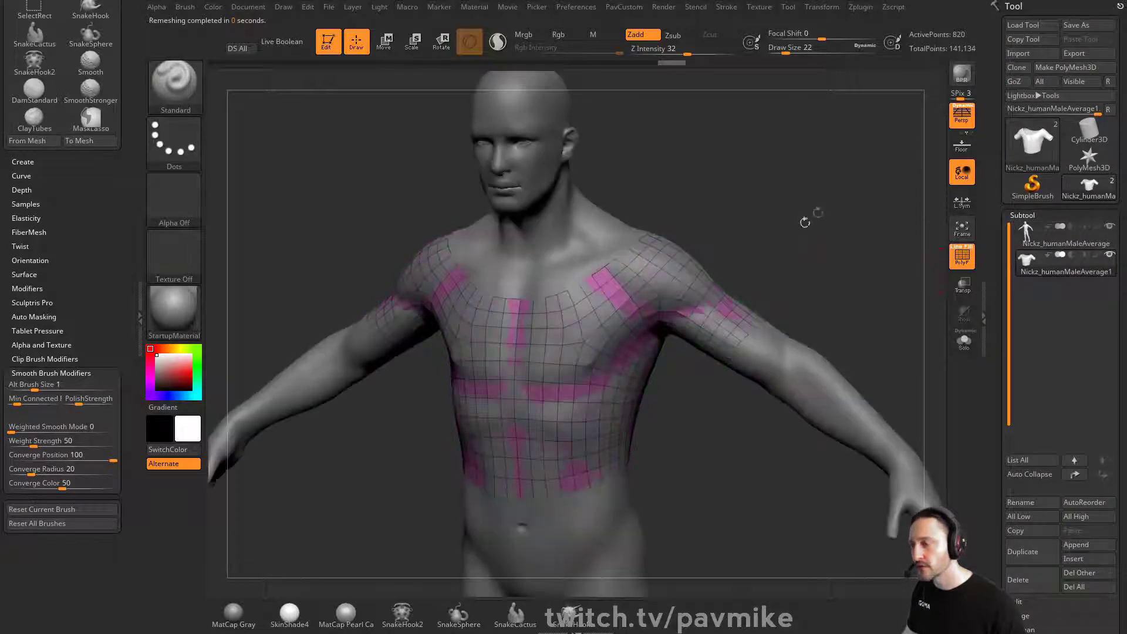
Switch to the ZModeler brush, target Polygroup All with the QMesh polygon action, and isolate the shirt in Solo mode
mouse_move(793, 238)
mouse_down()
mouse_move(822, 232)
mouse_move(699, 289)
mouse_up()
key(b)
key(z)
key(m)
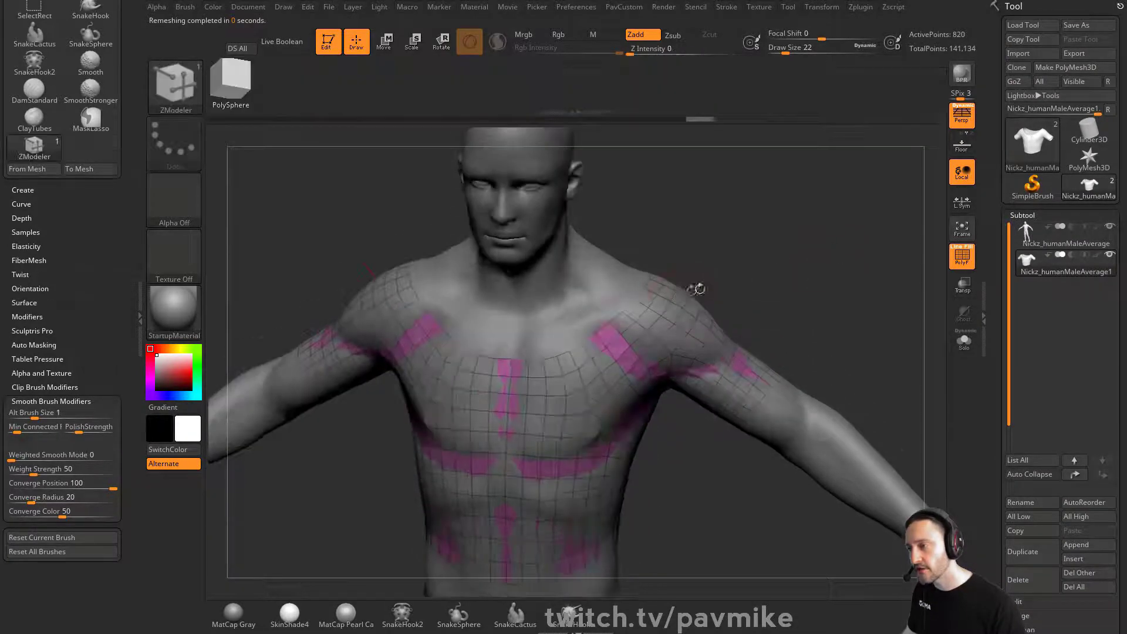
key(space)
click(750, 317)
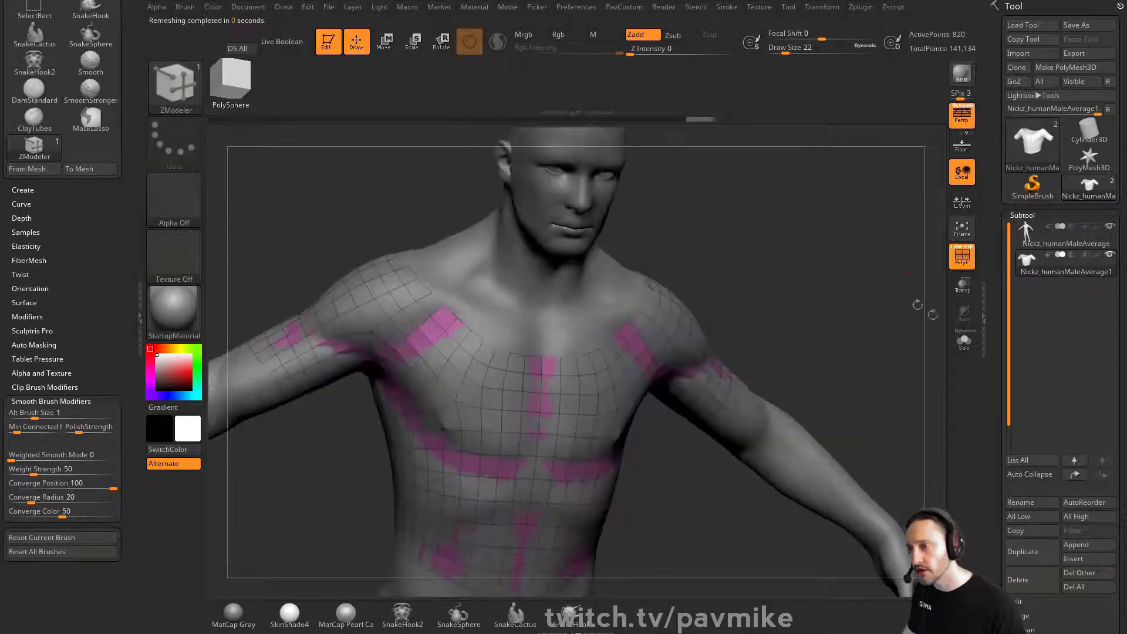
click(964, 341)
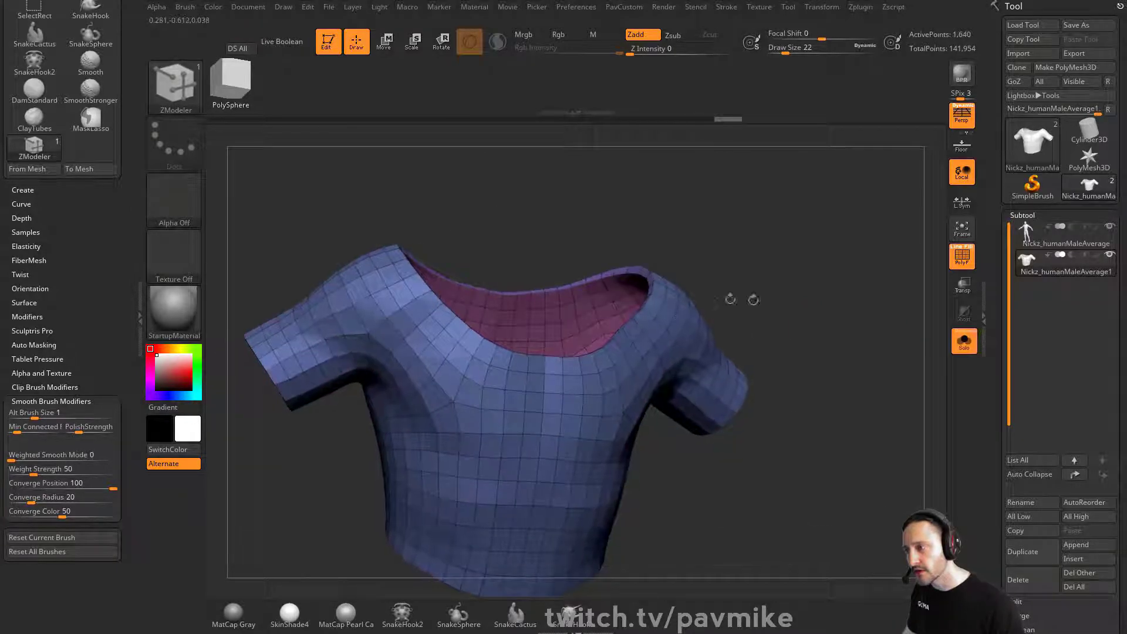
drag(831, 315, 787, 314)
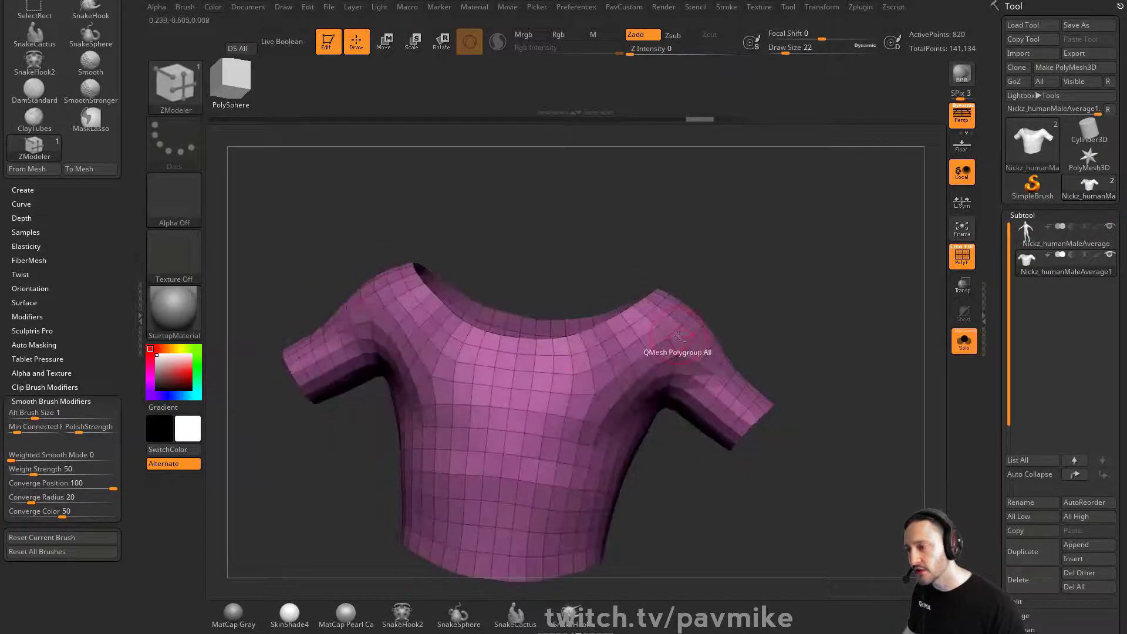
Extrude the entire shirt polygroup into a thick shell with ZModeler's Extrude action and check it against the body
key(space)
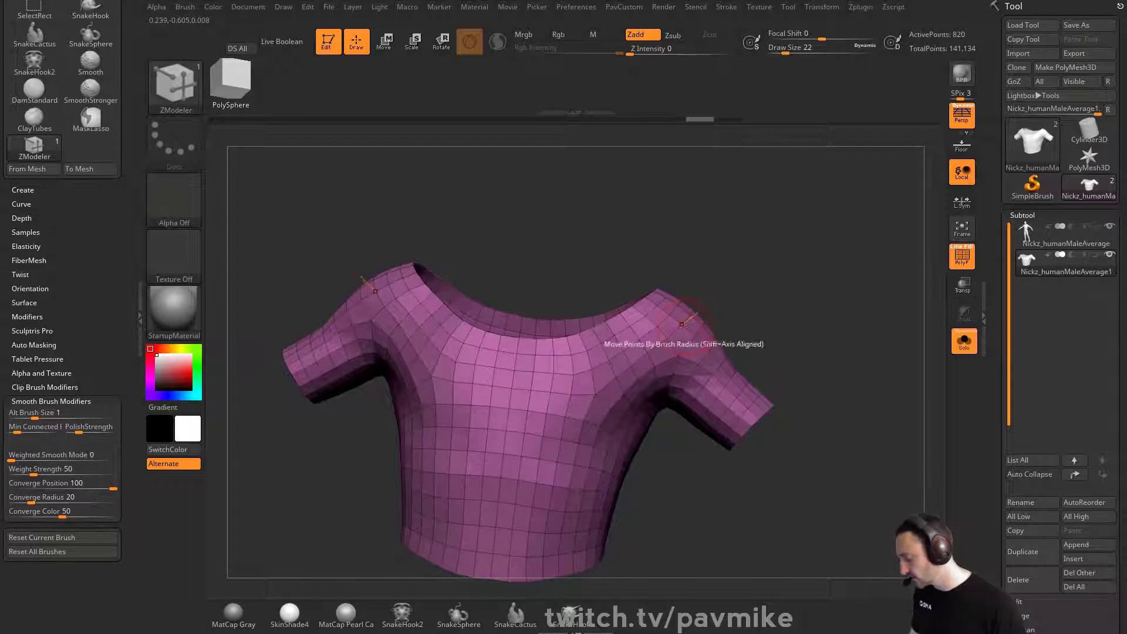
key(space)
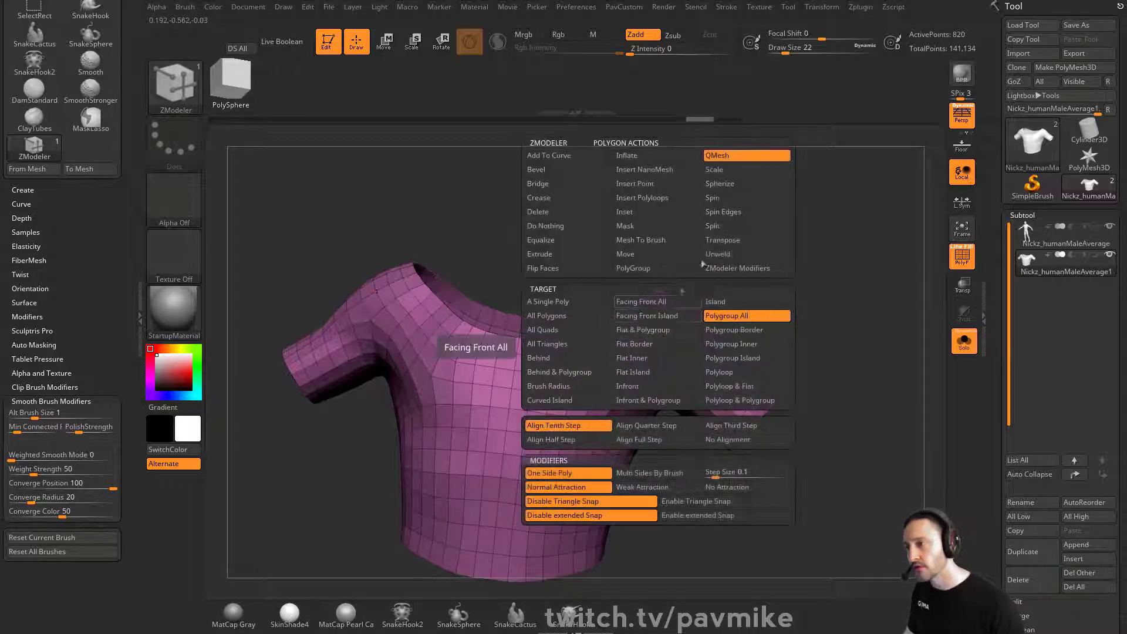
click(568, 254)
click(727, 319)
drag(766, 285, 786, 315)
drag(675, 330, 679, 333)
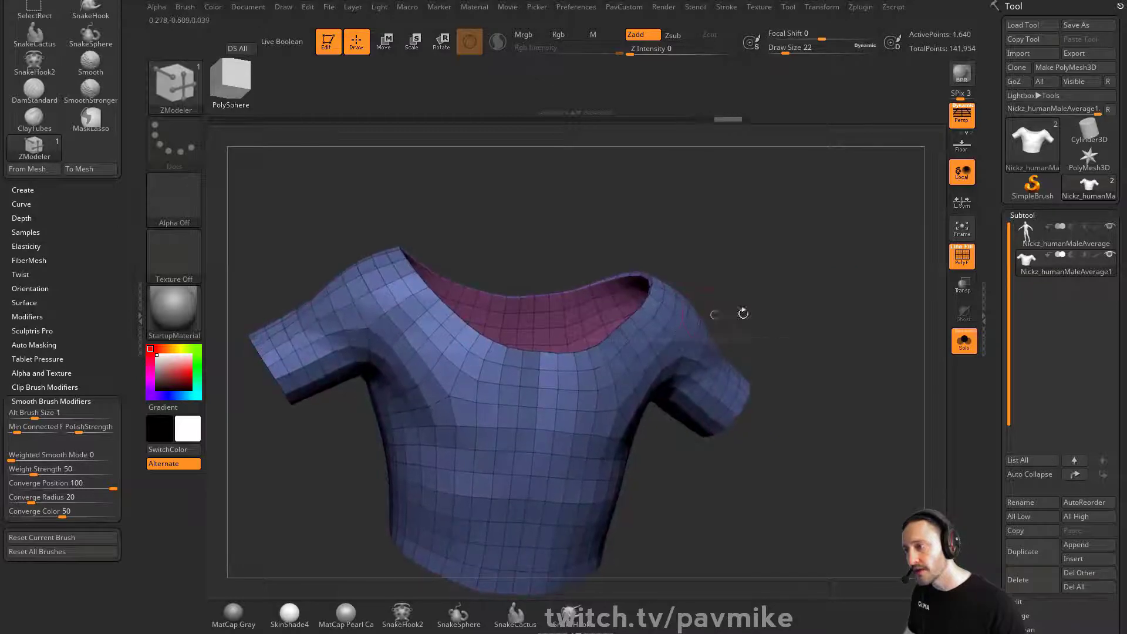
drag(743, 312, 694, 308)
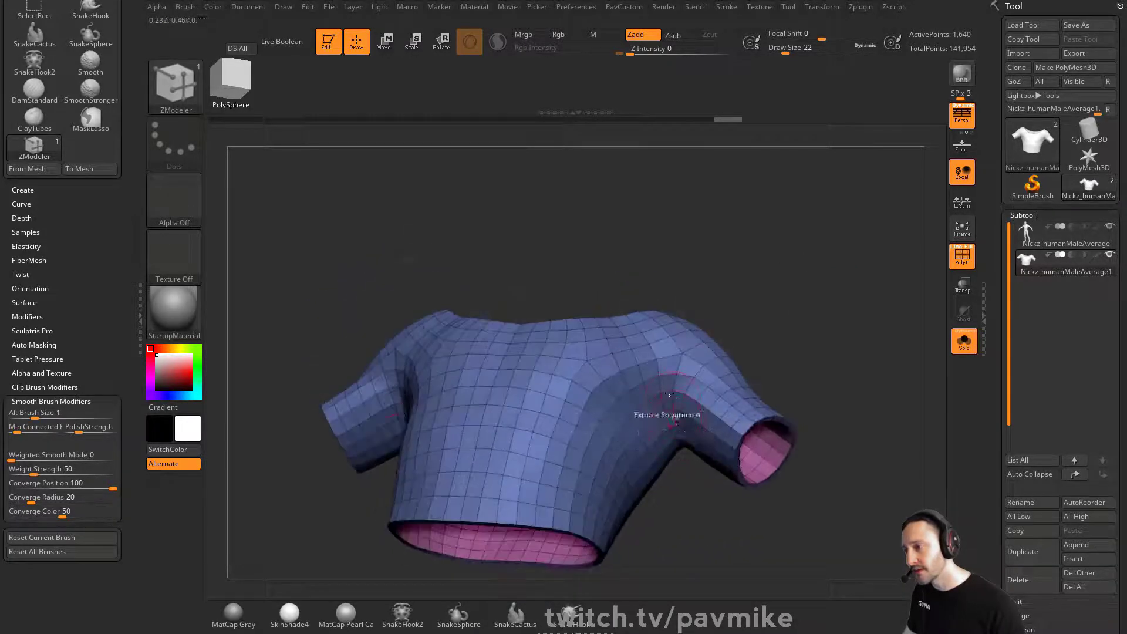
drag(852, 214, 847, 288)
drag(801, 183, 839, 210)
click(964, 341)
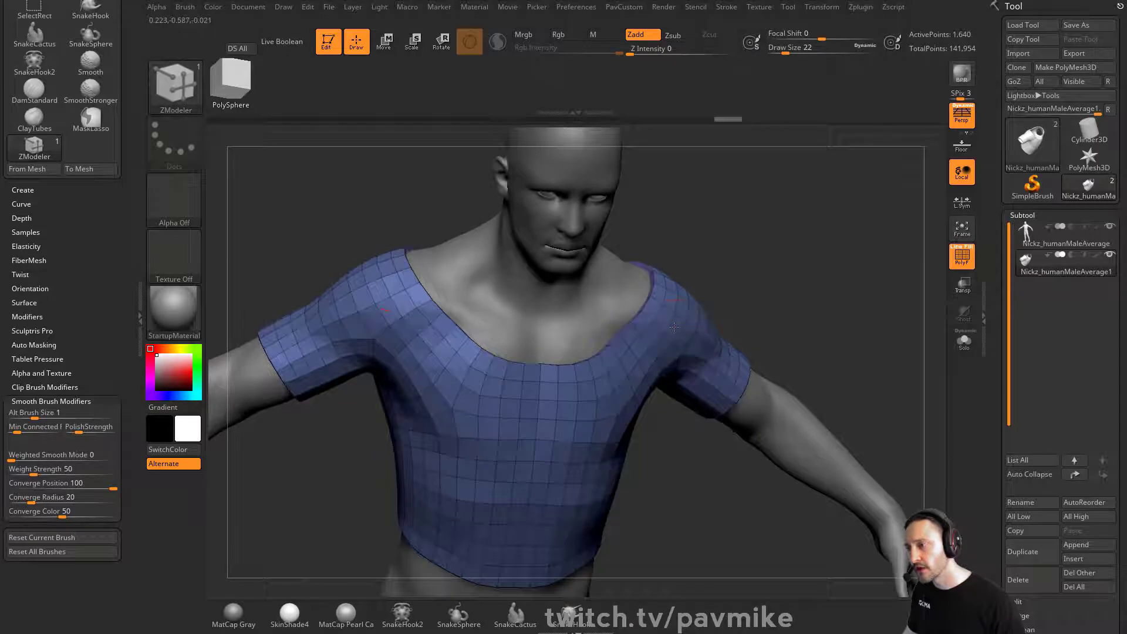
Try further Polygroup All extrusions on the shirt shell's outer surface and its inner surface
drag(674, 327, 677, 329)
key(ctrl+z)
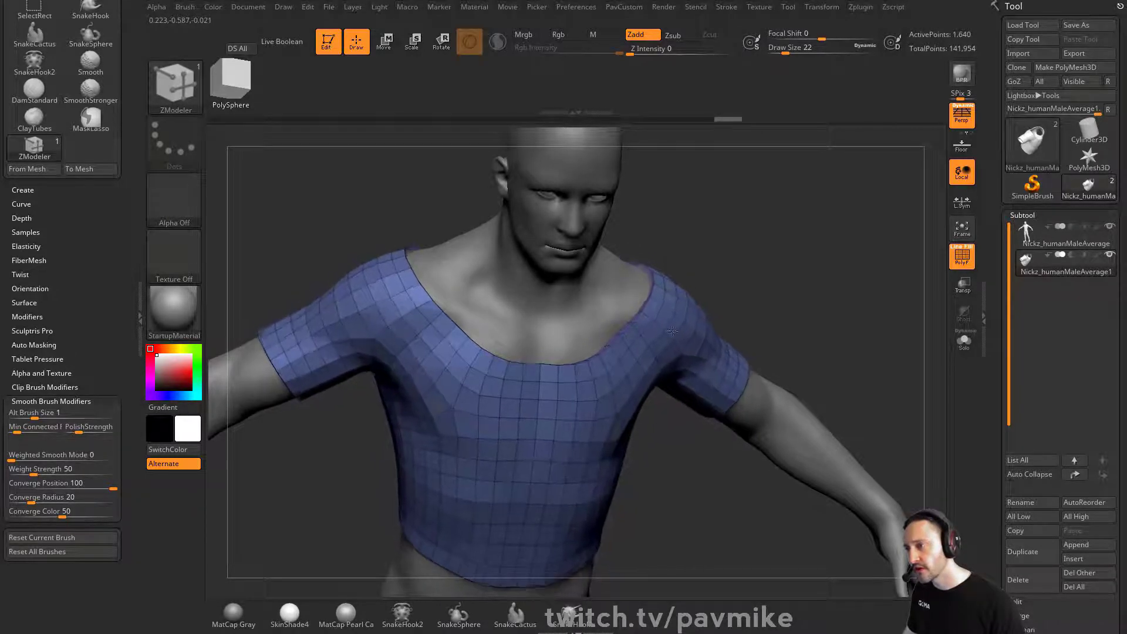
key(ctrl+z)
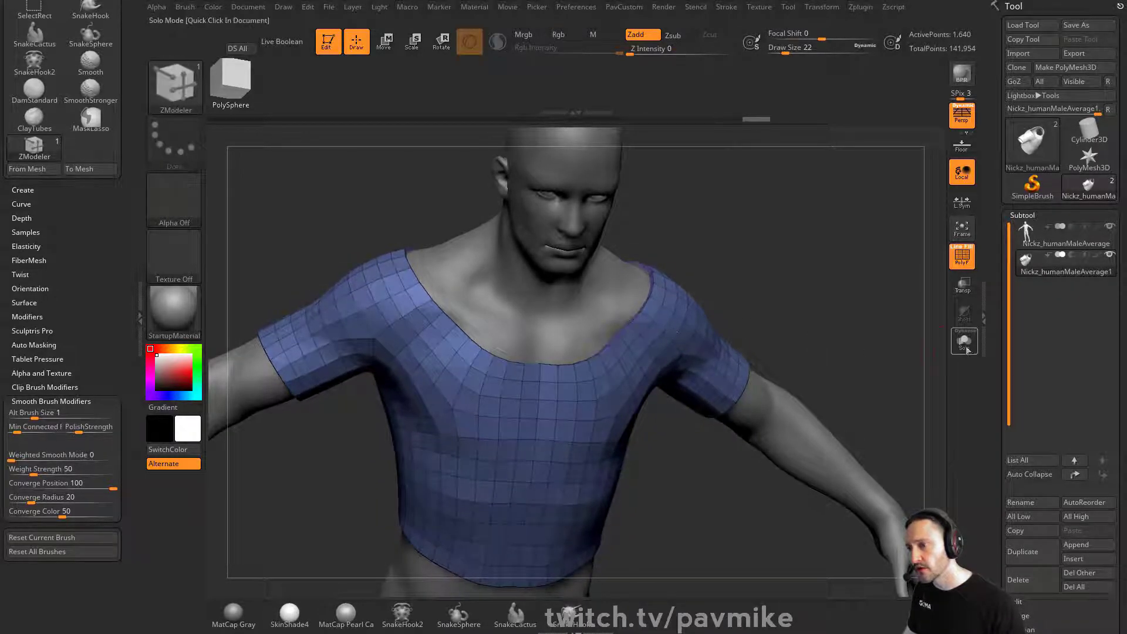
click(964, 343)
drag(852, 329, 806, 341)
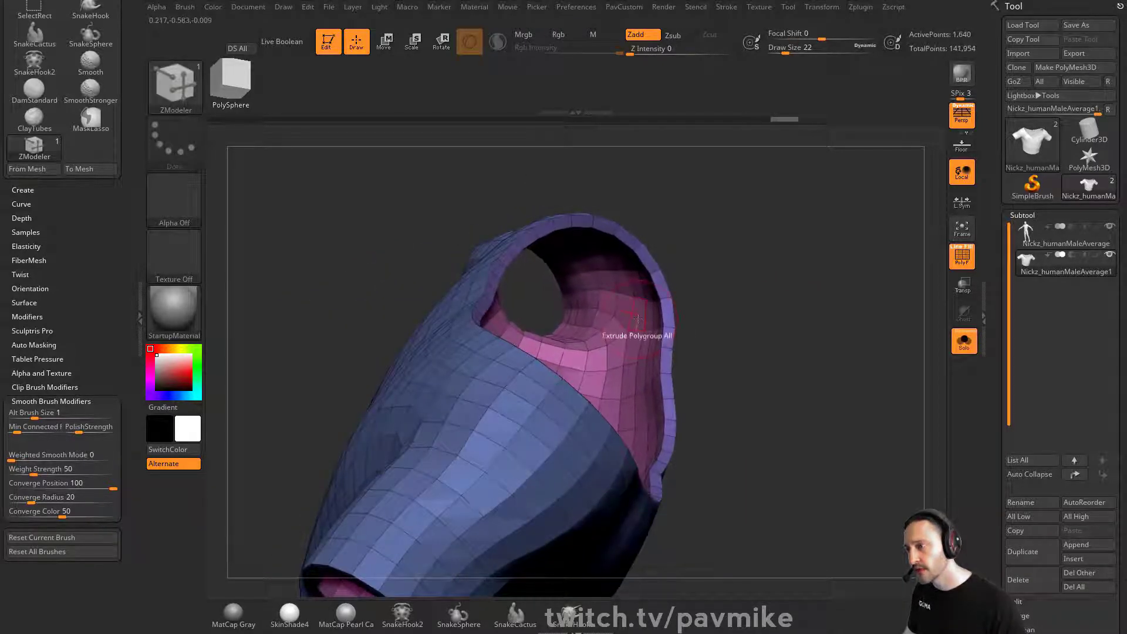
key(space)
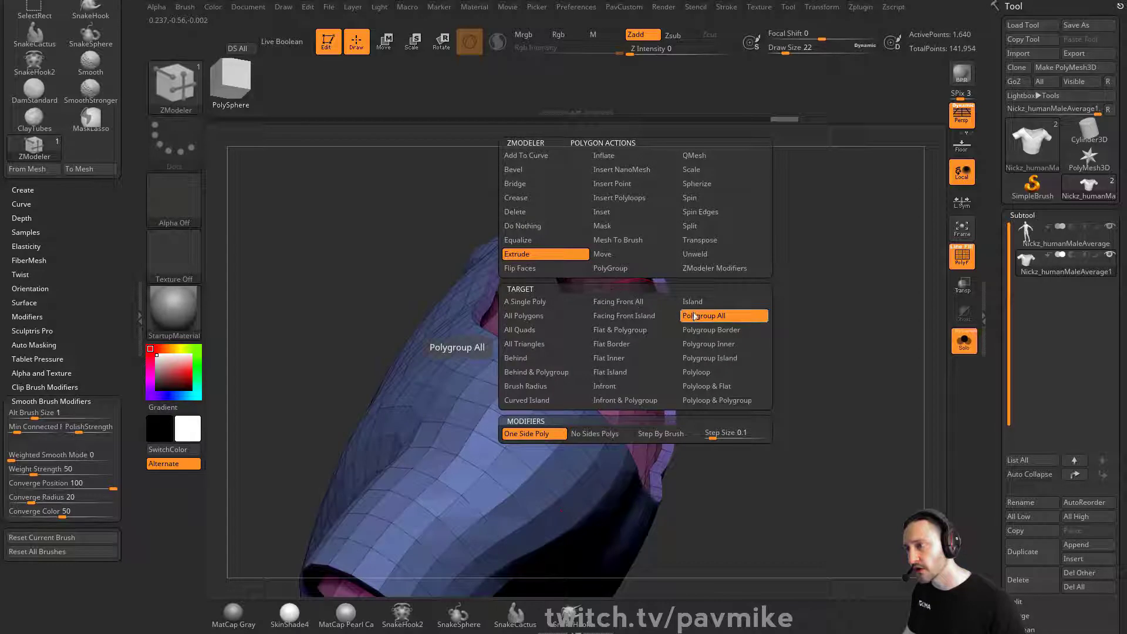
drag(637, 322, 635, 323)
key(ctrl+z)
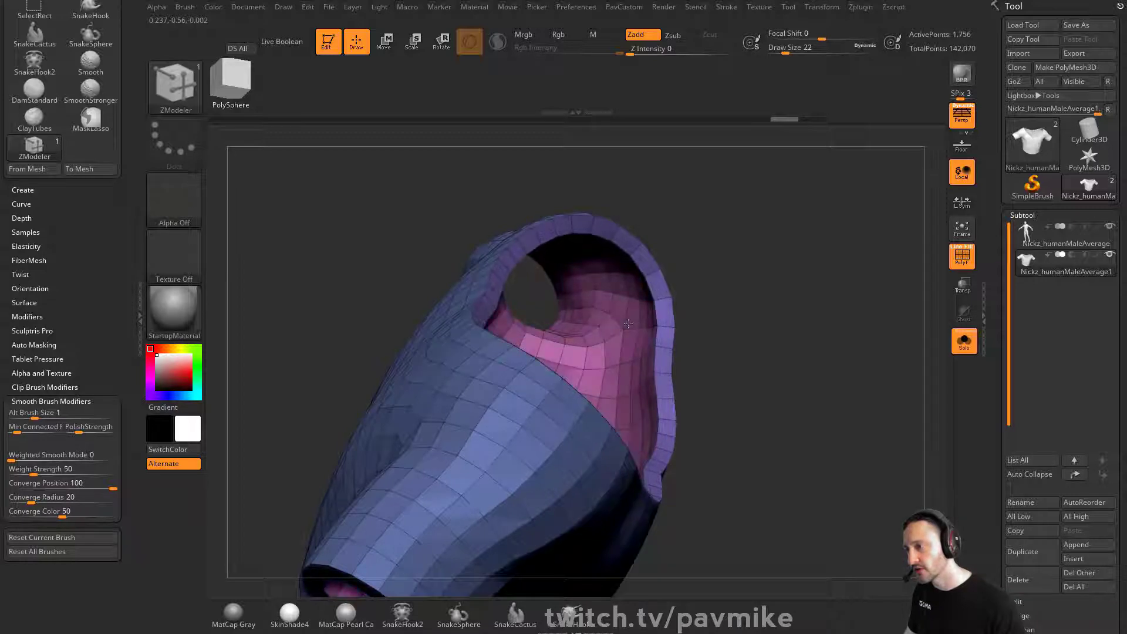
Undo the shirt's polygroup extrusions
ctrl+right_drag(793, 306, 872, 298)
key(ctrl+z)
key(ctrl+z)
key(ctrl+z)
click(971, 345)
click(964, 342)
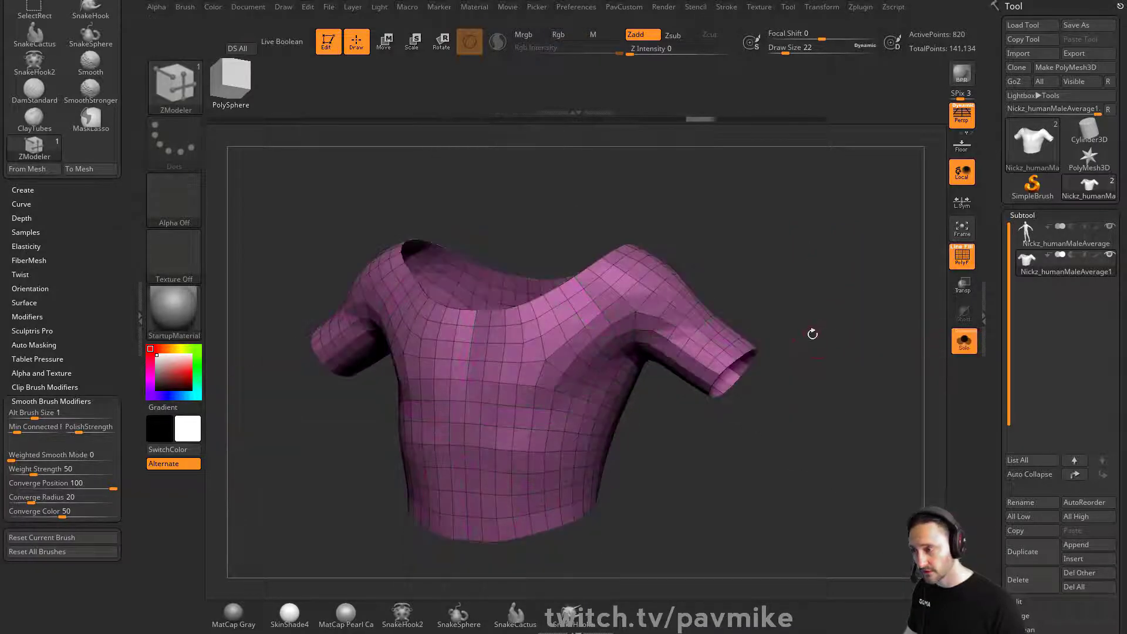
Try to cap the sleeve openings using ZModeler's Close edge action with the Convex Hole target
drag(813, 333, 837, 360)
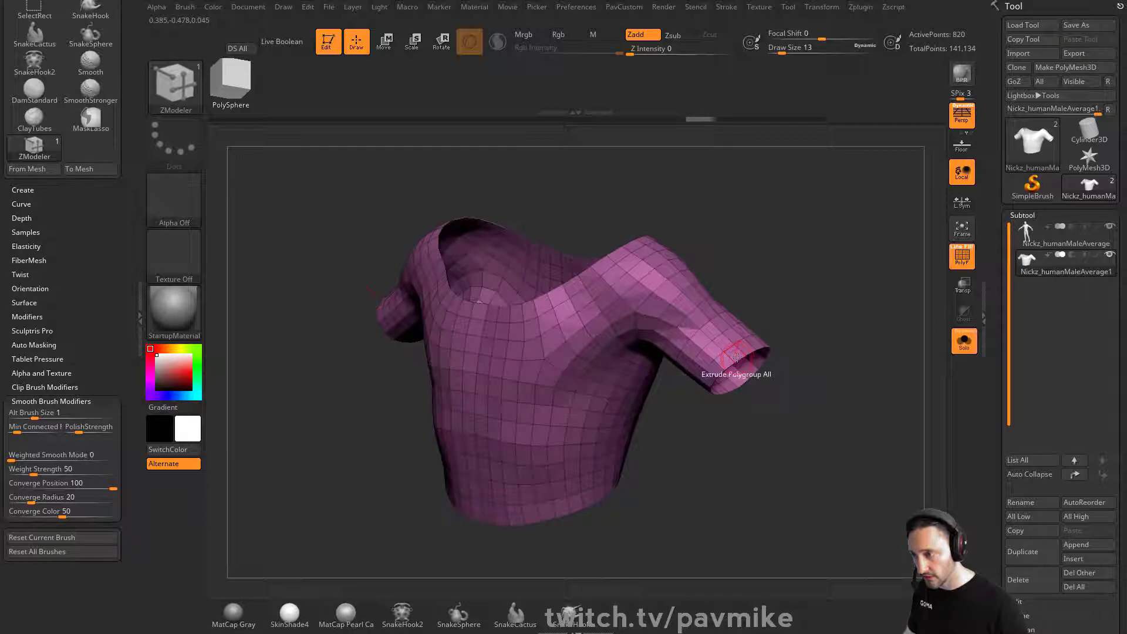
key(space)
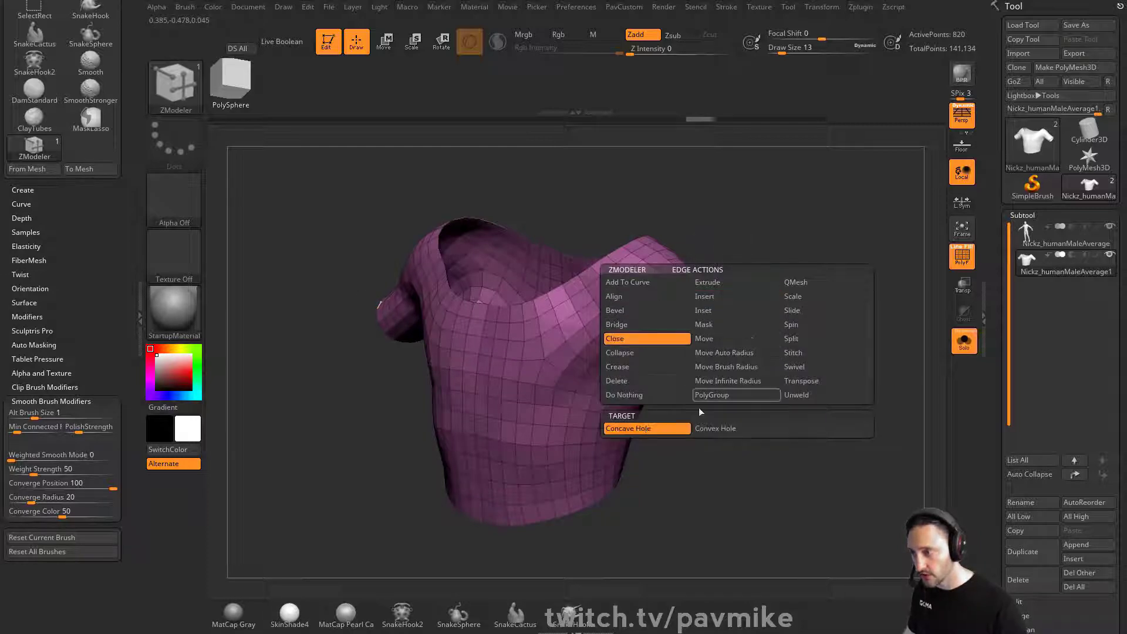
click(726, 366)
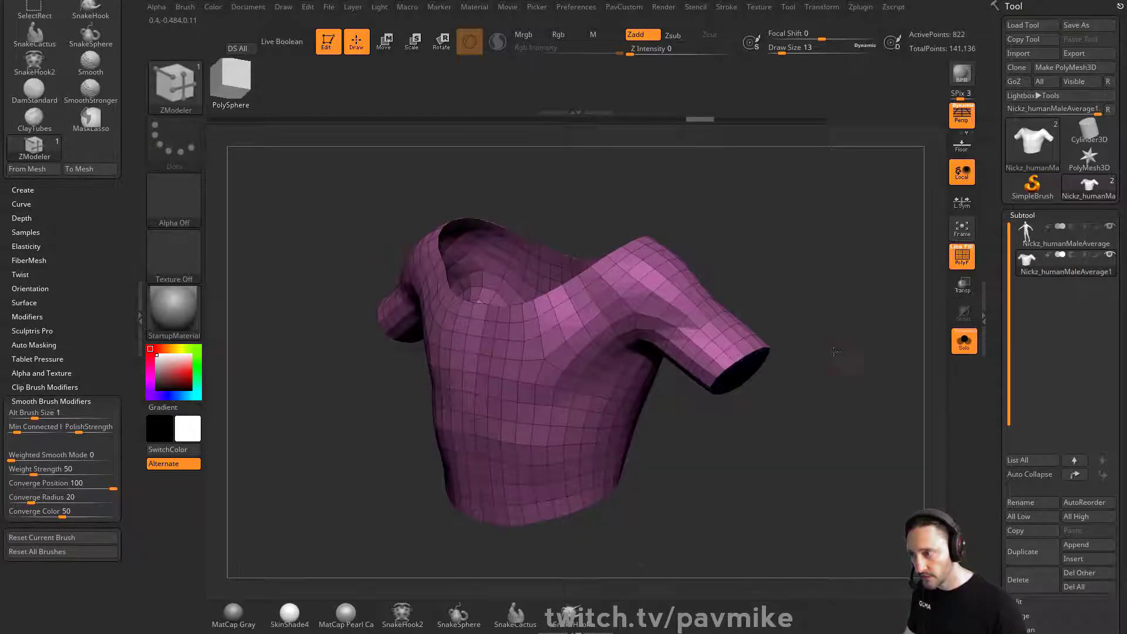
drag(835, 352, 826, 343)
Try closing the sleeve openings with the Concave Hole target, inspect the caps, and undo them
key(space)
click(646, 338)
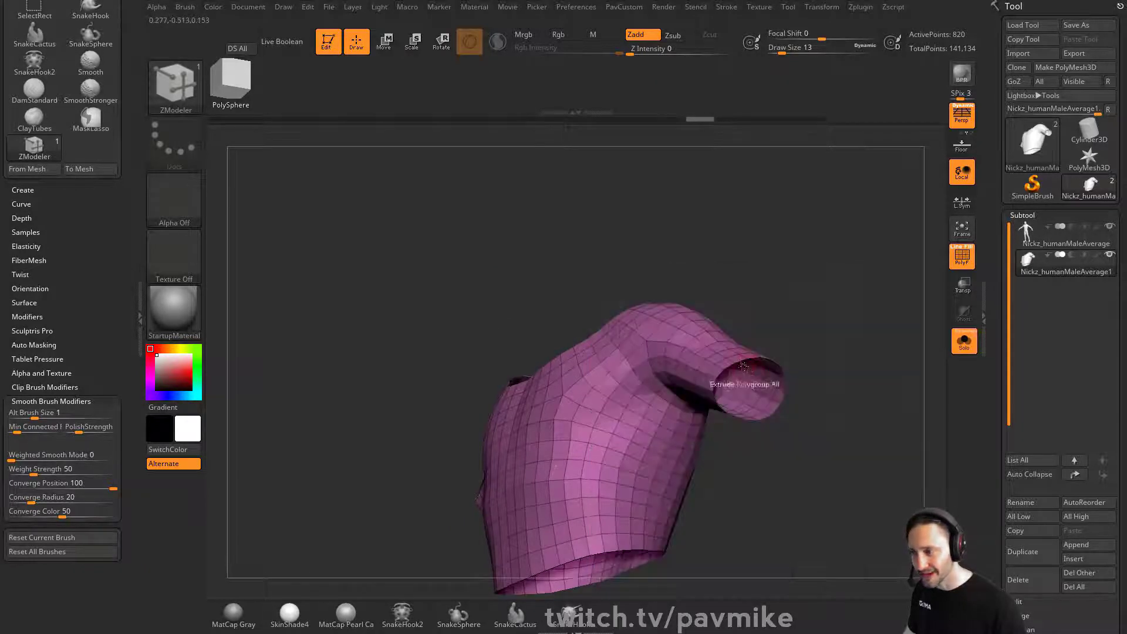
click(734, 365)
drag(810, 389, 745, 347)
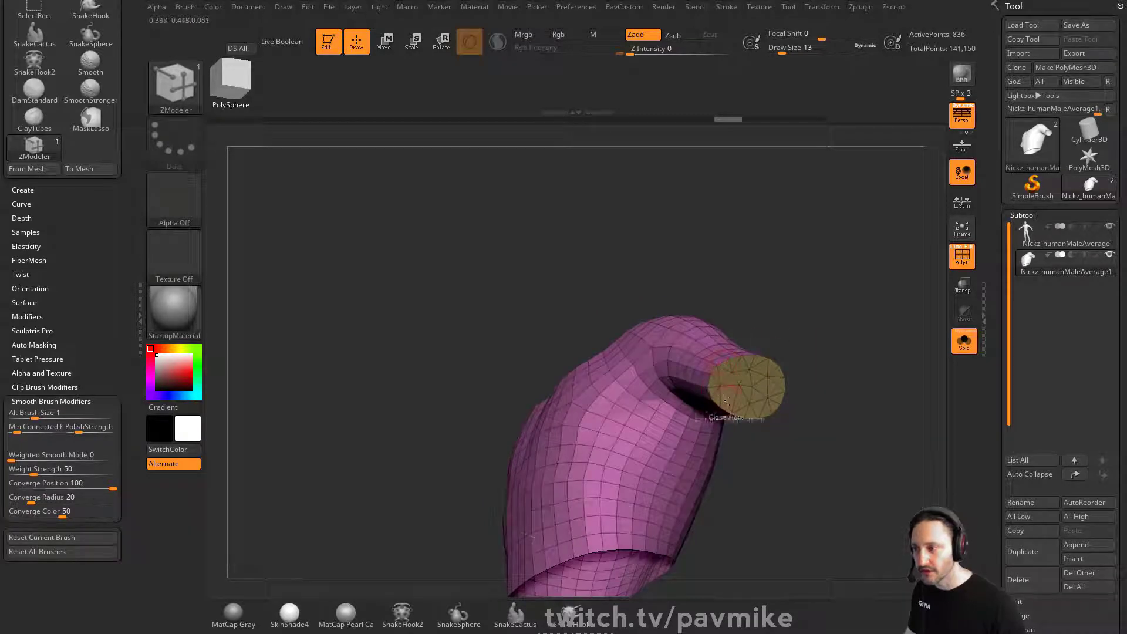
drag(810, 328, 843, 349)
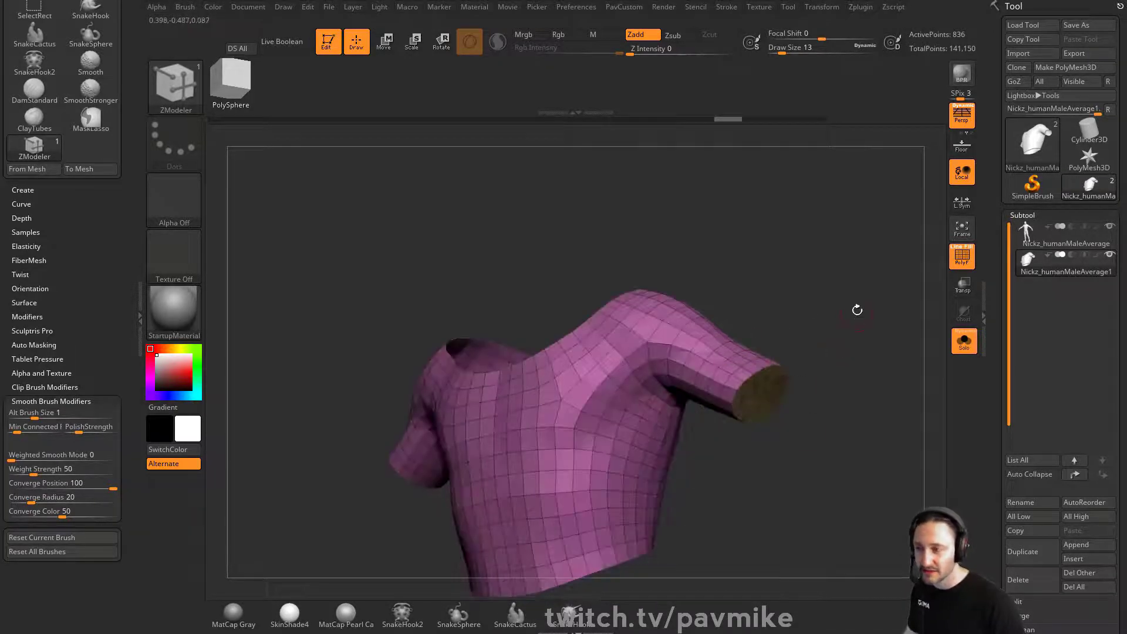
mouse_move(845, 293)
mouse_down()
mouse_move(837, 288)
mouse_move(867, 324)
mouse_move(840, 314)
mouse_move(860, 334)
mouse_move(858, 301)
mouse_up()
key(ctrl+z)
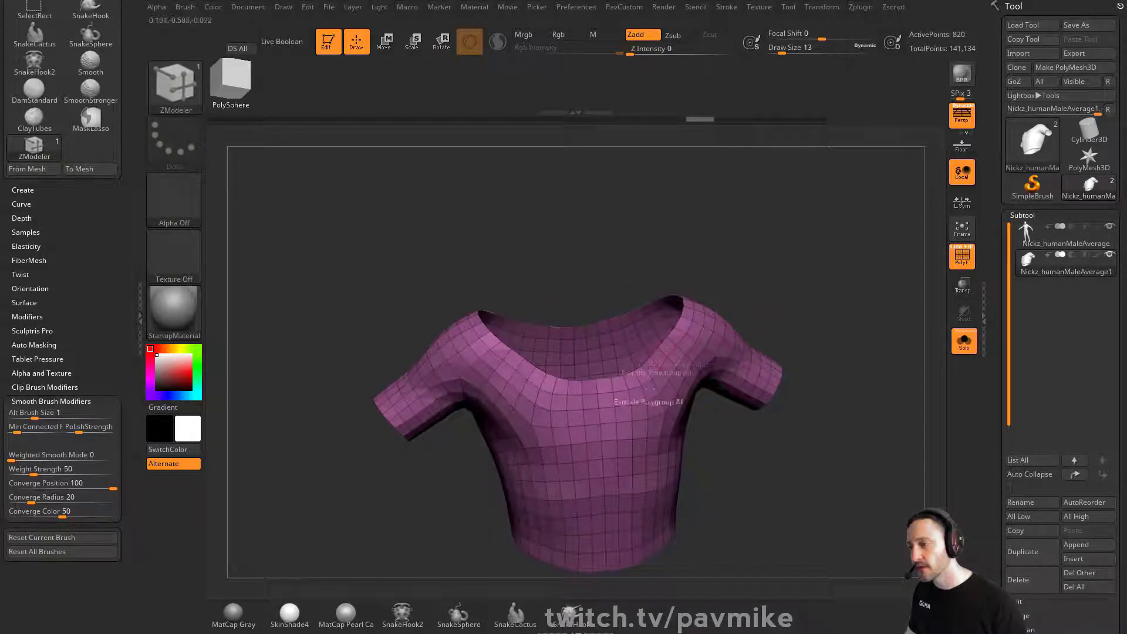
Close the shirt's neck opening using ZModeler's Close edge action with the Concave Hole target
drag(643, 381, 794, 308)
drag(842, 343, 834, 338)
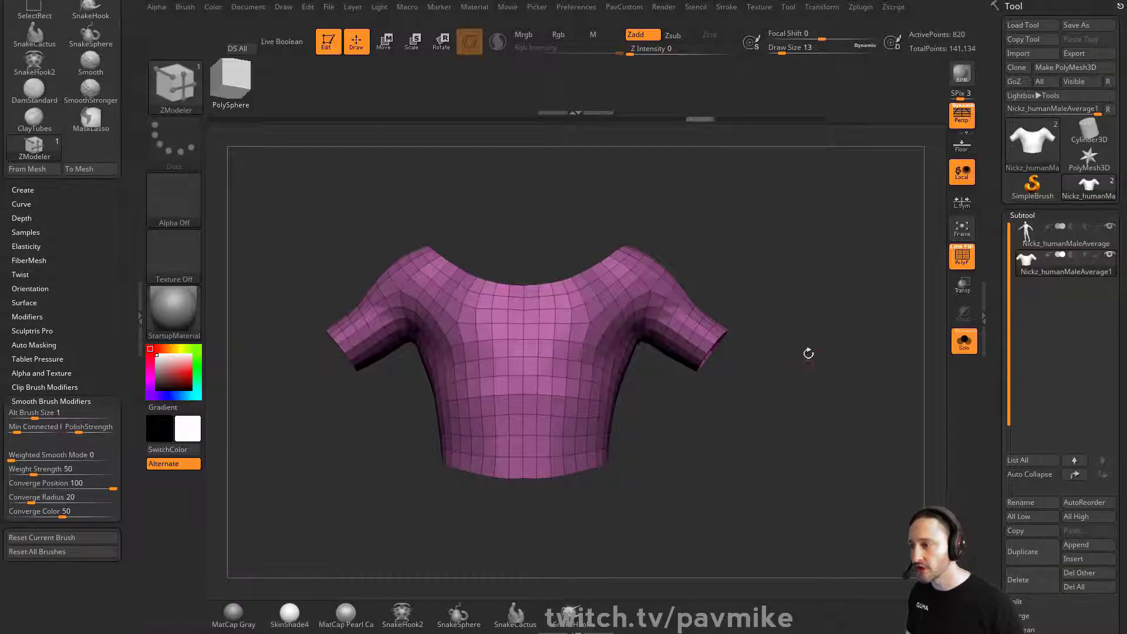
drag(808, 353, 739, 265)
drag(832, 283, 869, 327)
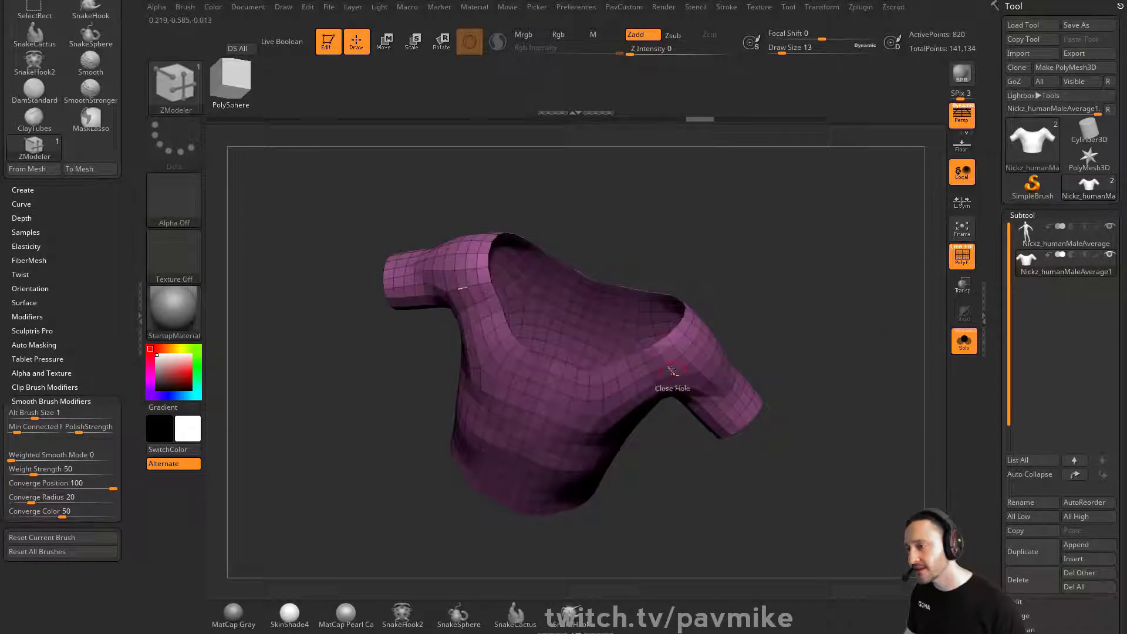
key(space)
click(659, 342)
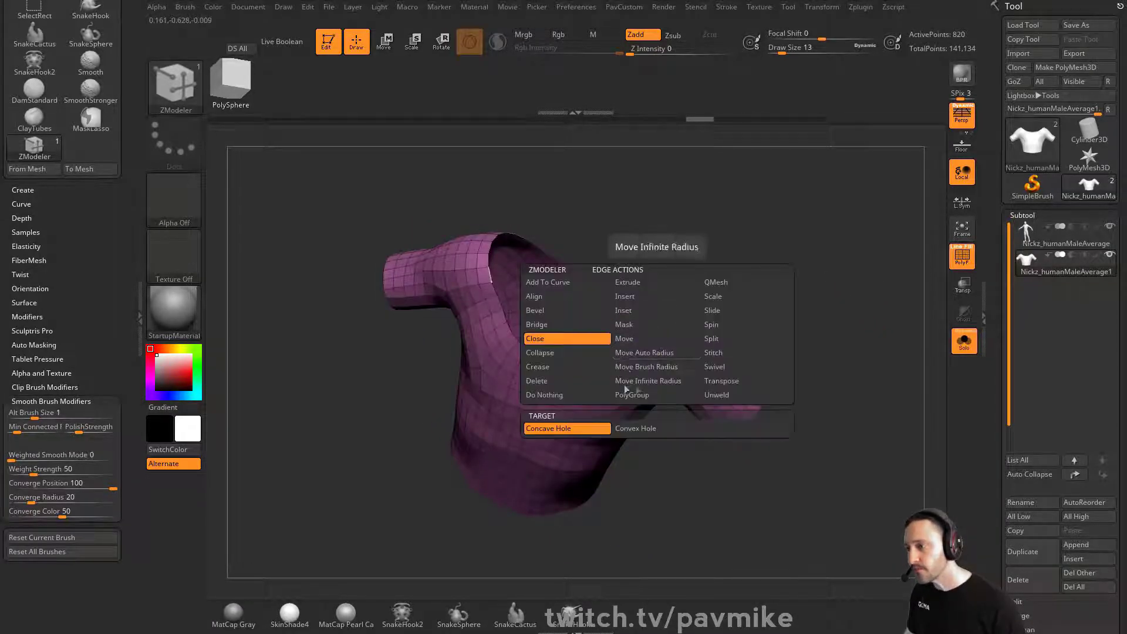
click(624, 394)
click(670, 334)
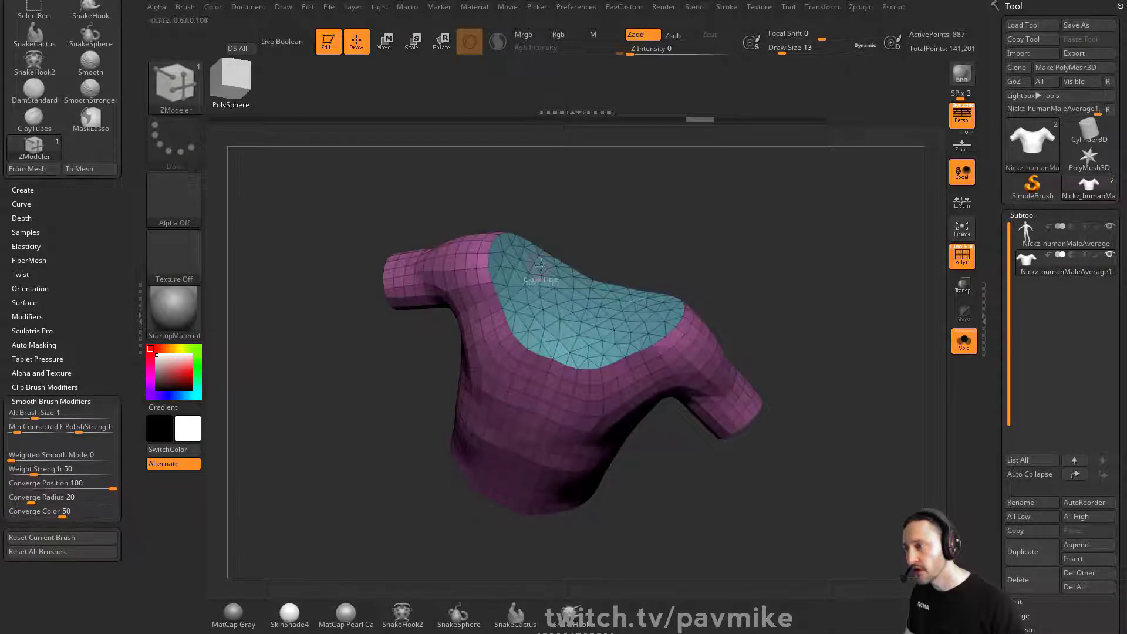
Set the Close edge action to Convex Hole and cap the sleeve openings and the waist opening
drag(789, 325, 744, 372)
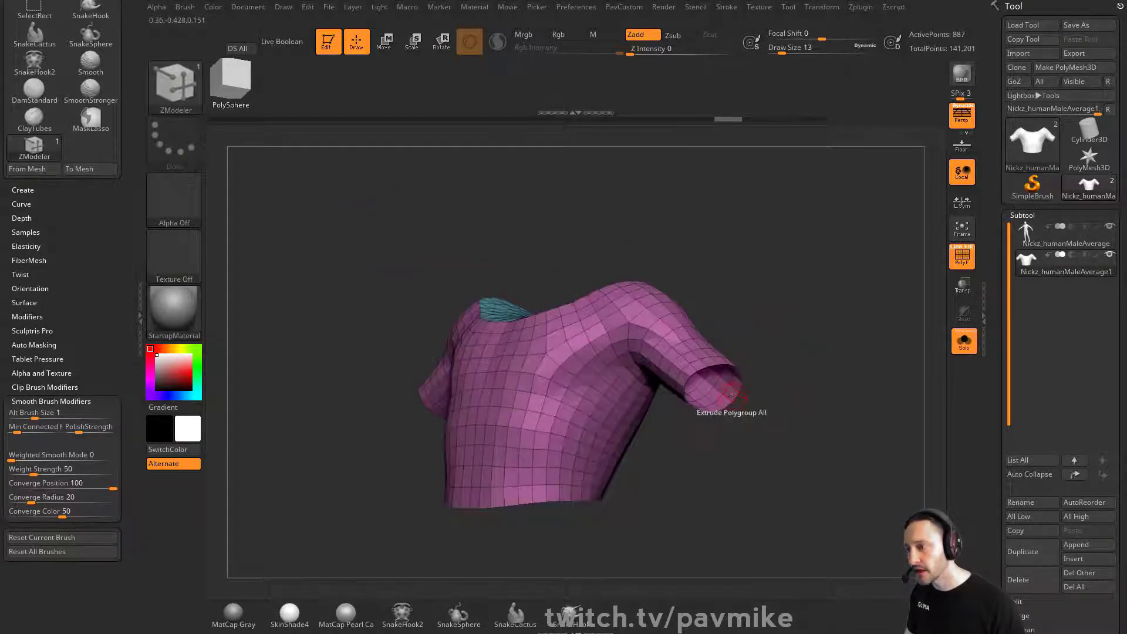
key(space)
click(639, 335)
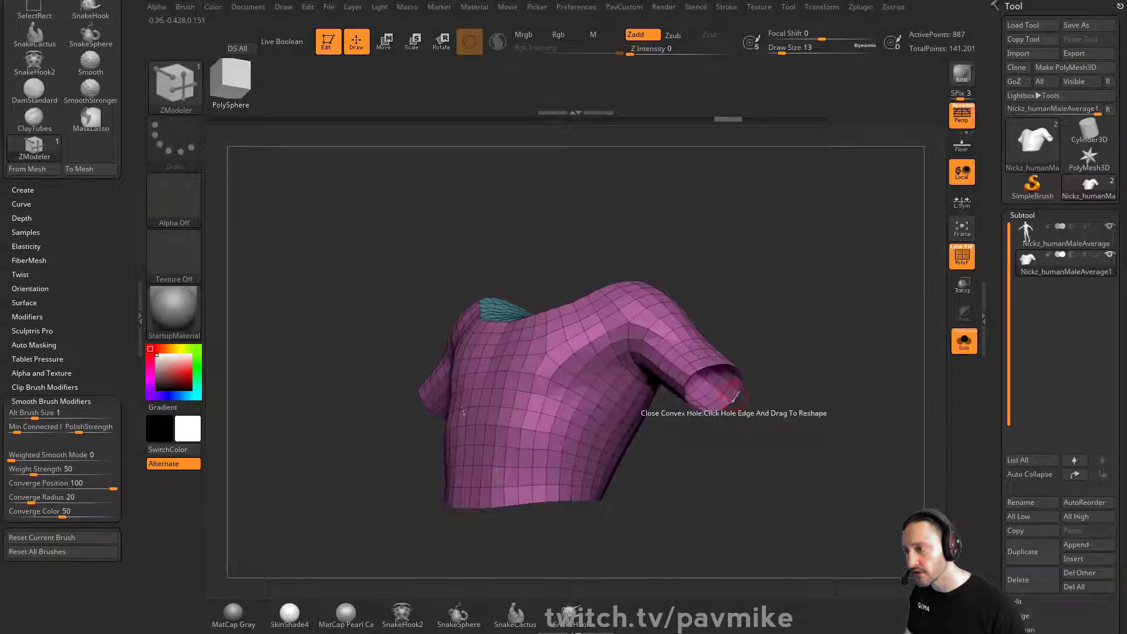
click(734, 398)
drag(768, 410, 557, 520)
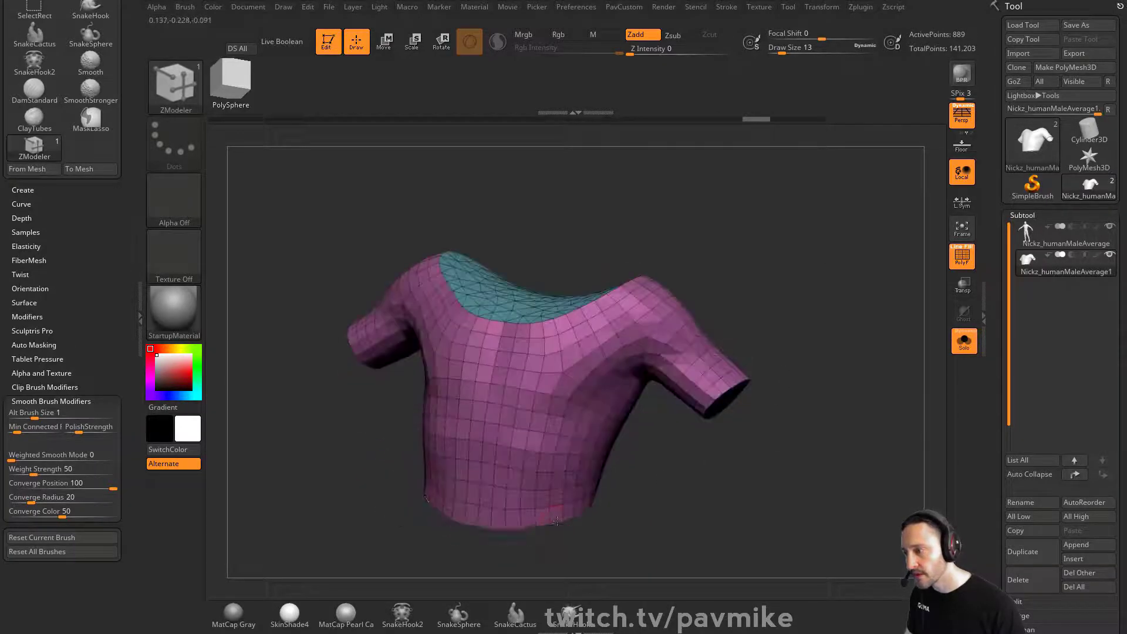
click(557, 522)
drag(646, 535, 823, 387)
Isolate the sleeve and waist caps, show the whole shirt again, and examine the caps from below and above
ctrl+shift+click(722, 420)
key(ctrl)
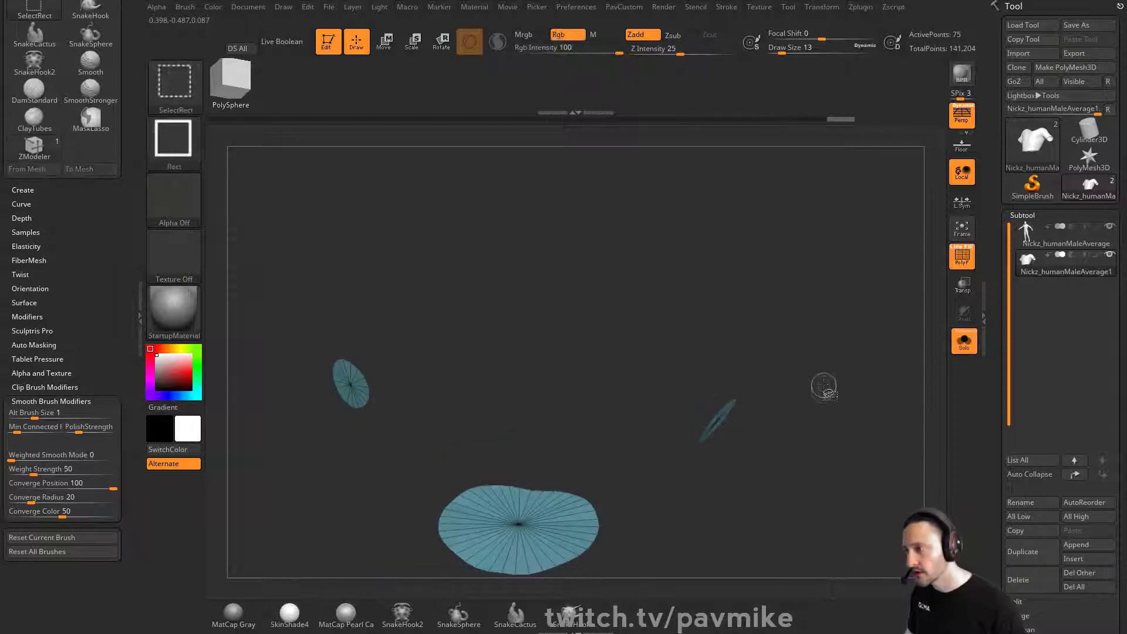
ctrl+shift+click(824, 387)
drag(851, 352, 868, 217)
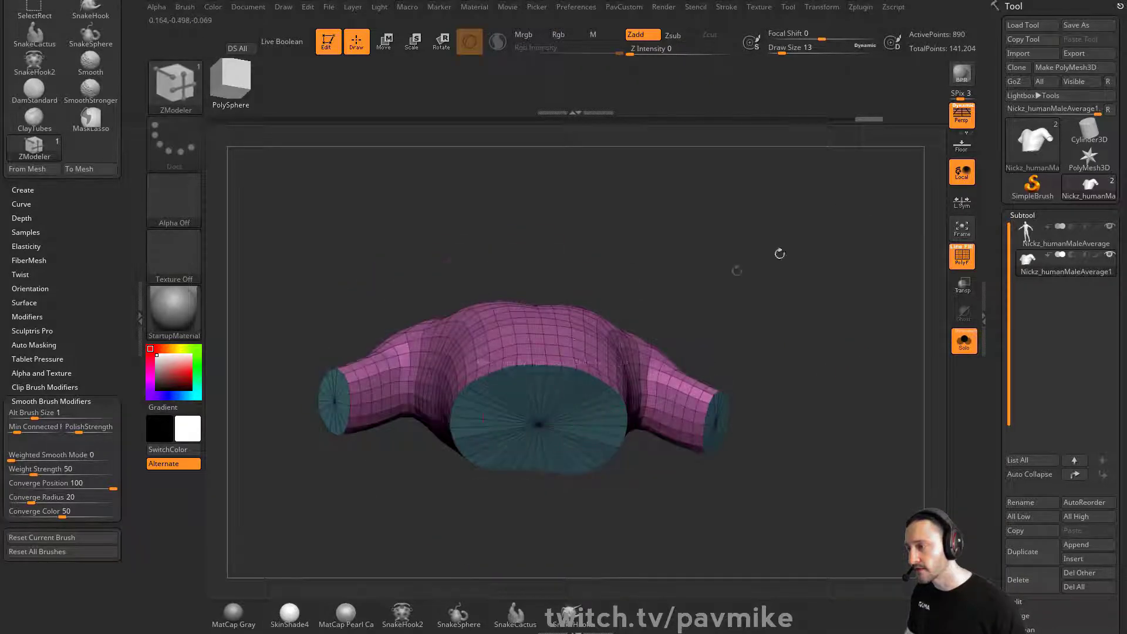
mouse_move(777, 249)
mouse_down()
mouse_move(820, 311)
mouse_move(847, 321)
mouse_move(746, 283)
mouse_move(809, 278)
mouse_move(764, 258)
mouse_up()
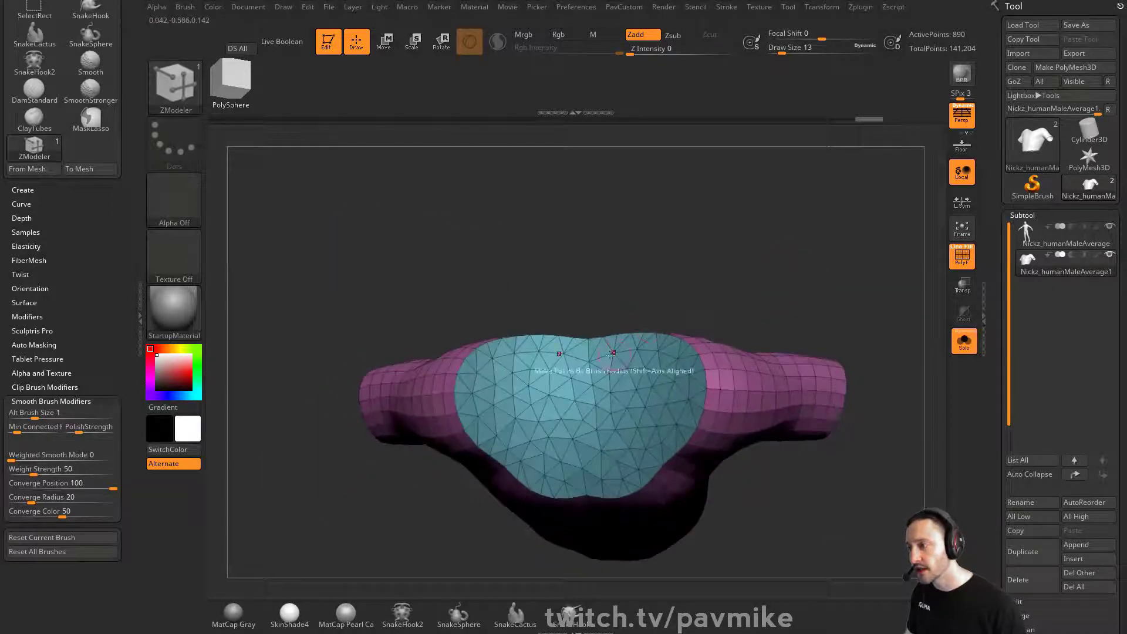
Mirror and weld the shirt mesh so both halves of the neck cap match
key(4)
click(770, 197)
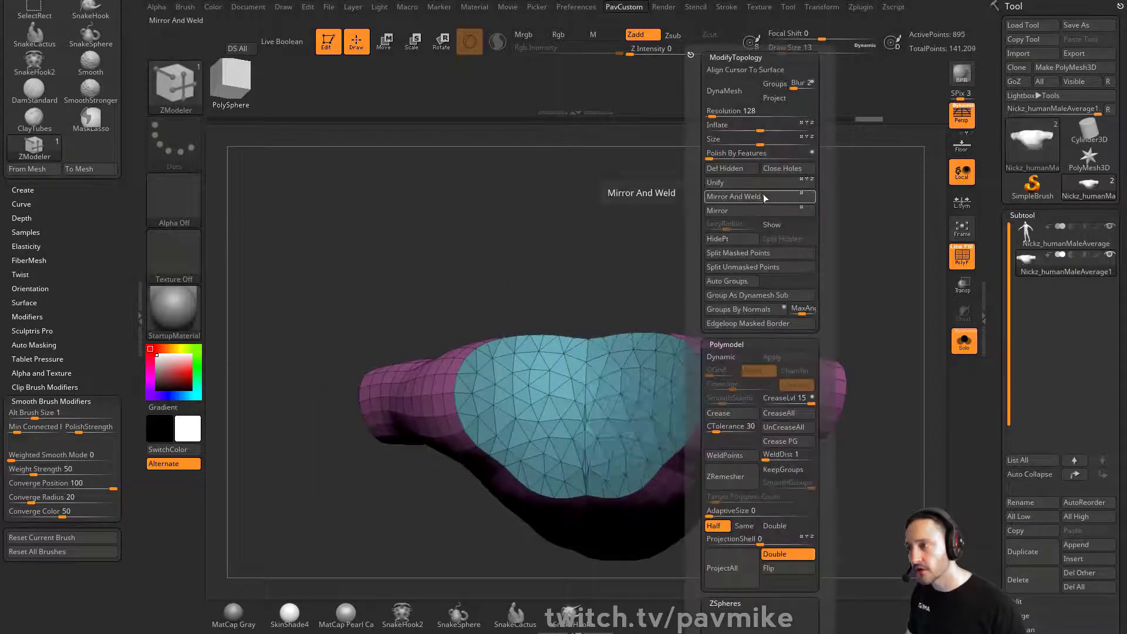
drag(799, 206, 861, 179)
drag(833, 458, 887, 503)
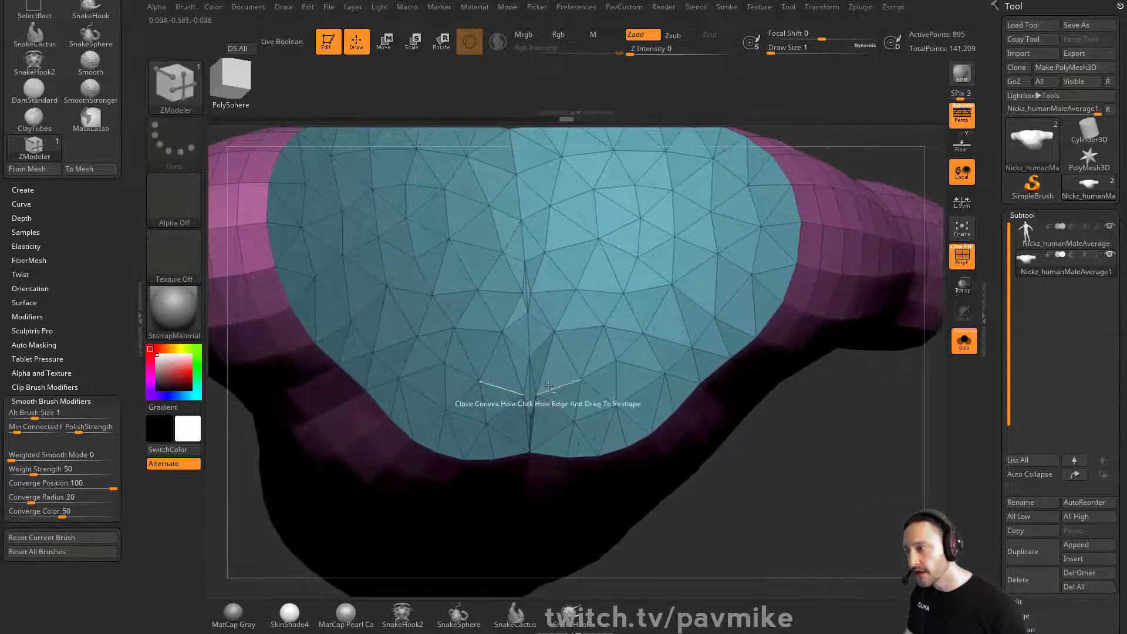
Collapse the sliver edges along the neck cap's centre seam with ZModeler and split the remaining thin edge
key(space)
click(459, 358)
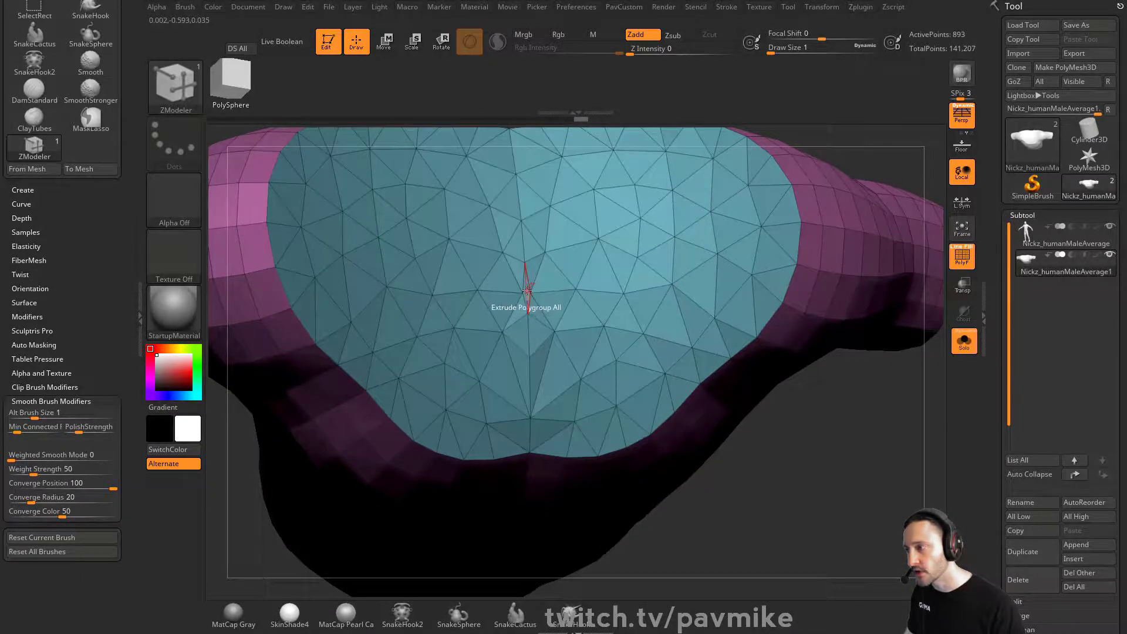
key(space)
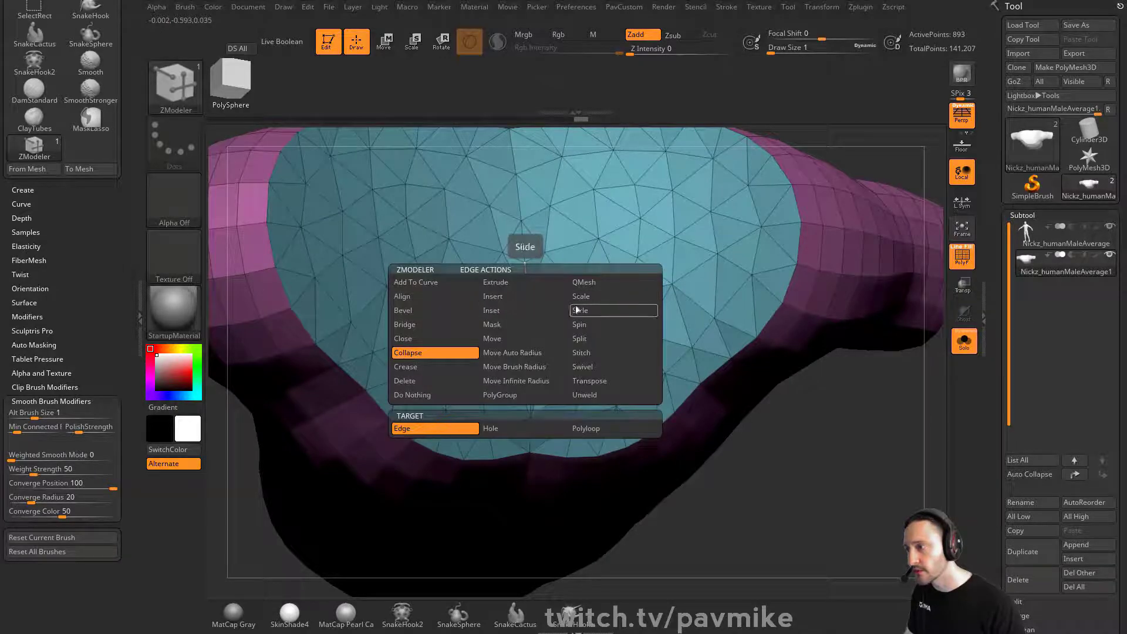
click(580, 339)
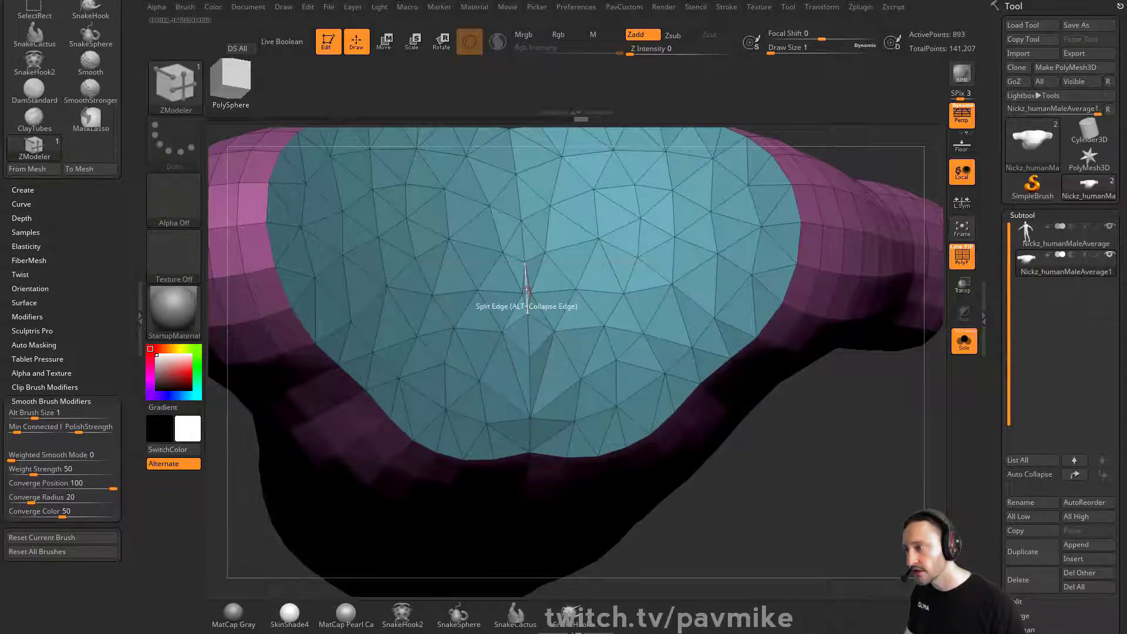
alt+drag(817, 458, 787, 450)
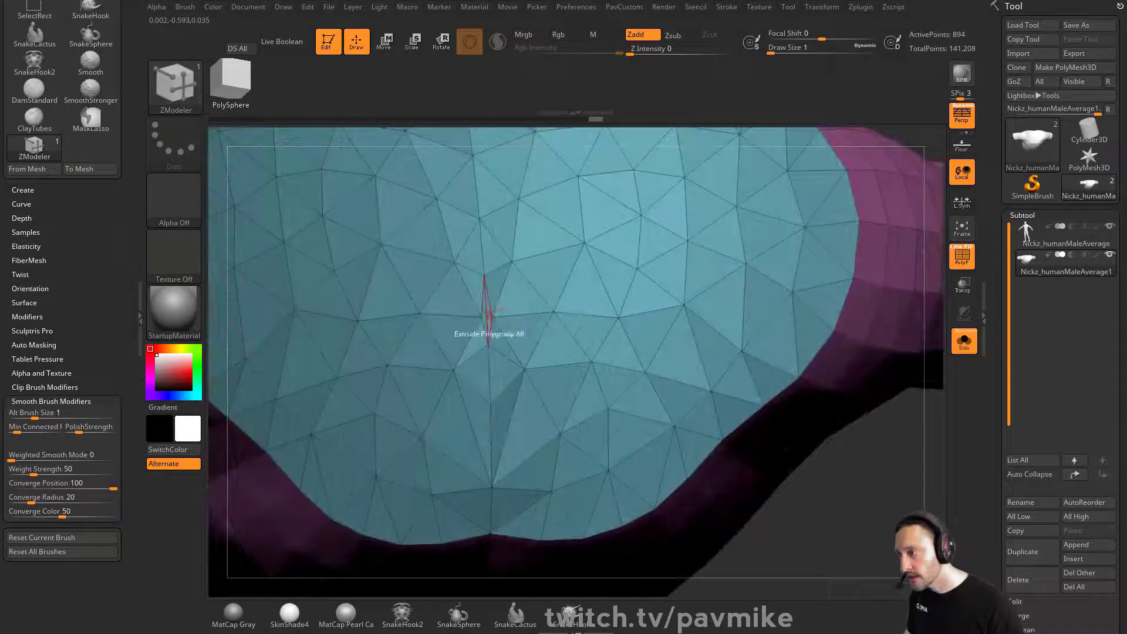
Try the Bridge point action with the Two Points target at the neck cap's centre and undo the resulting change
key(space)
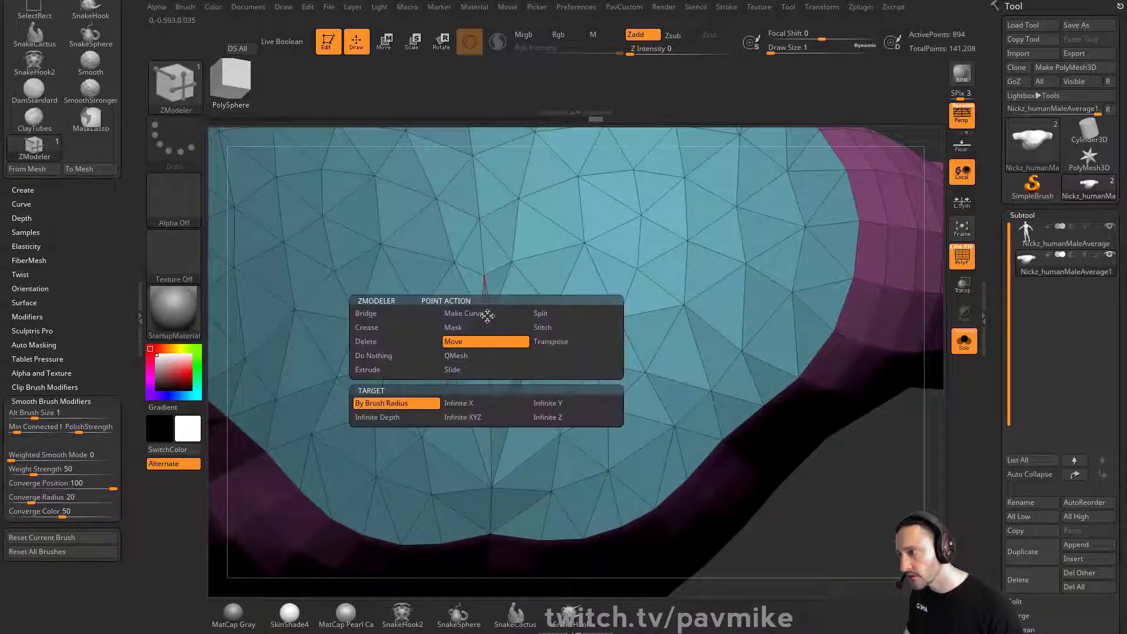
click(397, 313)
click(465, 404)
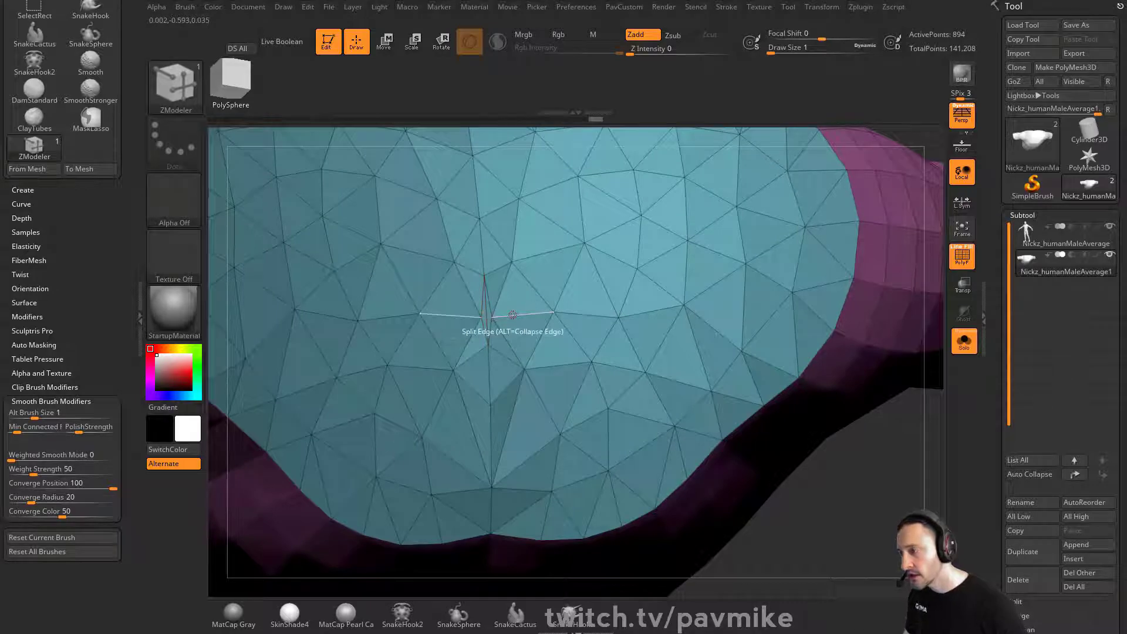
click(486, 318)
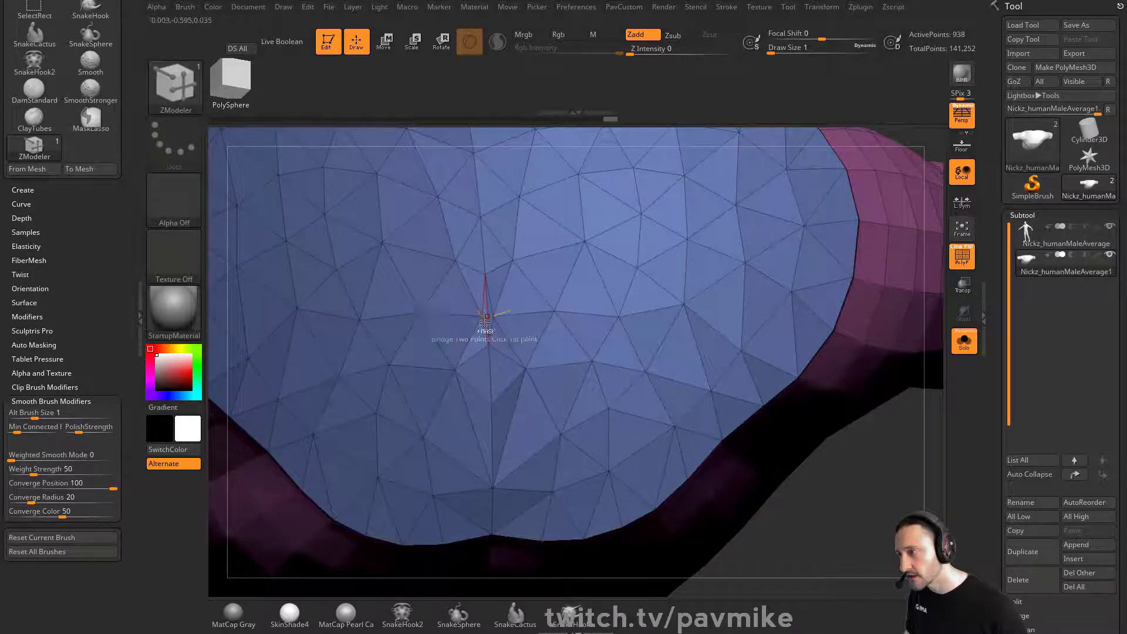
key(ctrl+z)
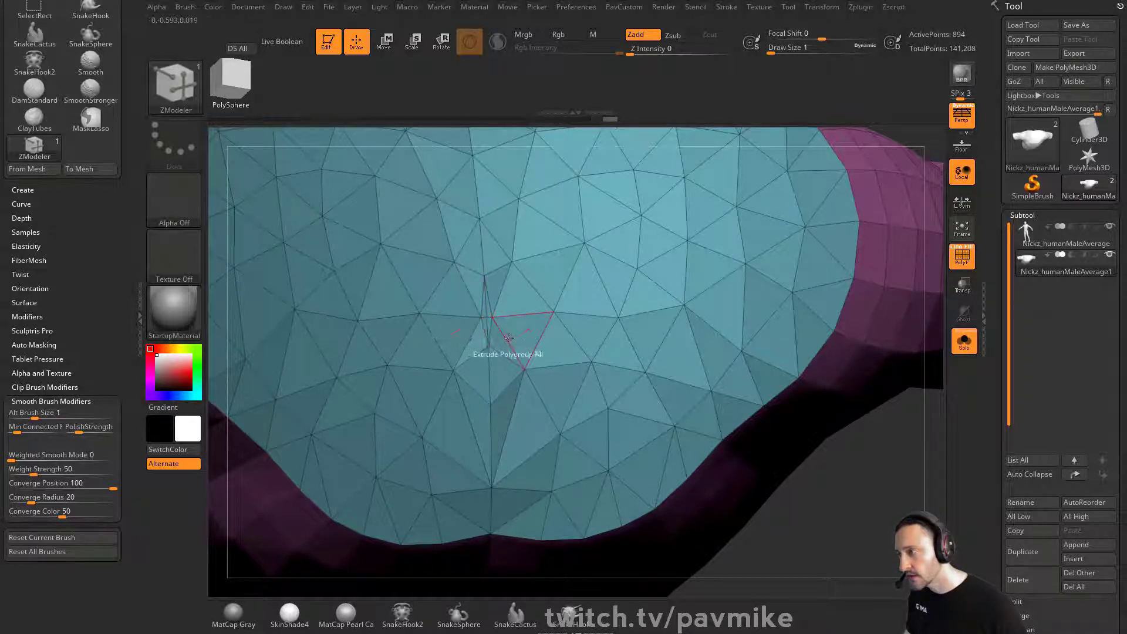
Collapse the remaining narrow edges at the neck cap's centre and face the cap from above
key(space)
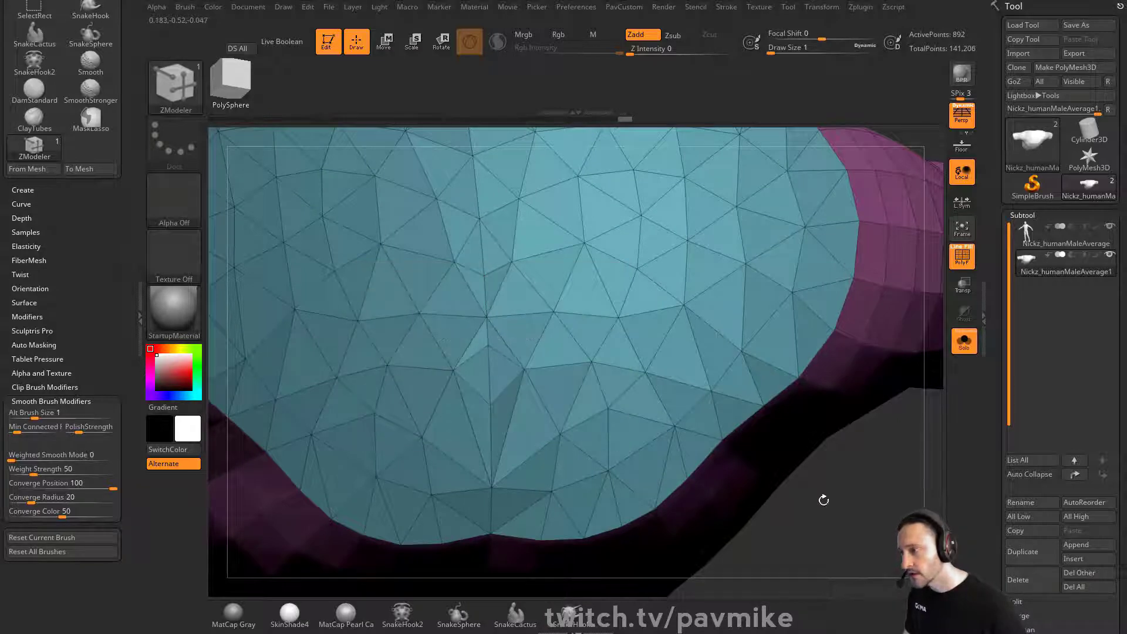
alt+drag(824, 500, 799, 446)
alt+drag(775, 194, 816, 242)
shift+drag(816, 242, 805, 202)
Set the ZModeler edge action to Delete and remove surplus triangle edges on the neck cap
key(space)
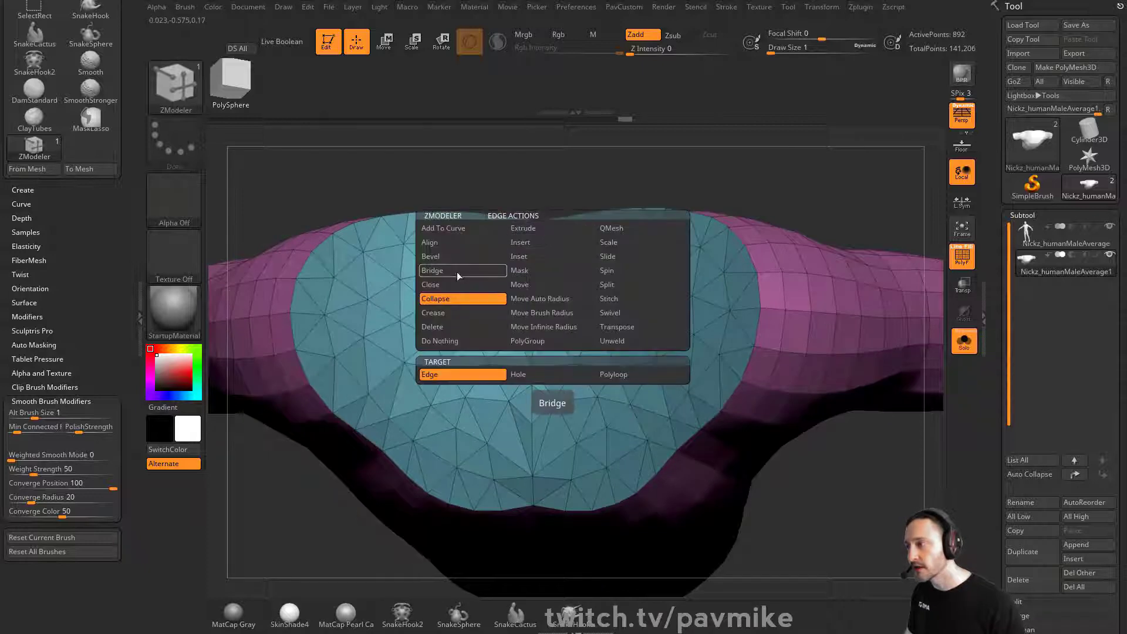
click(458, 324)
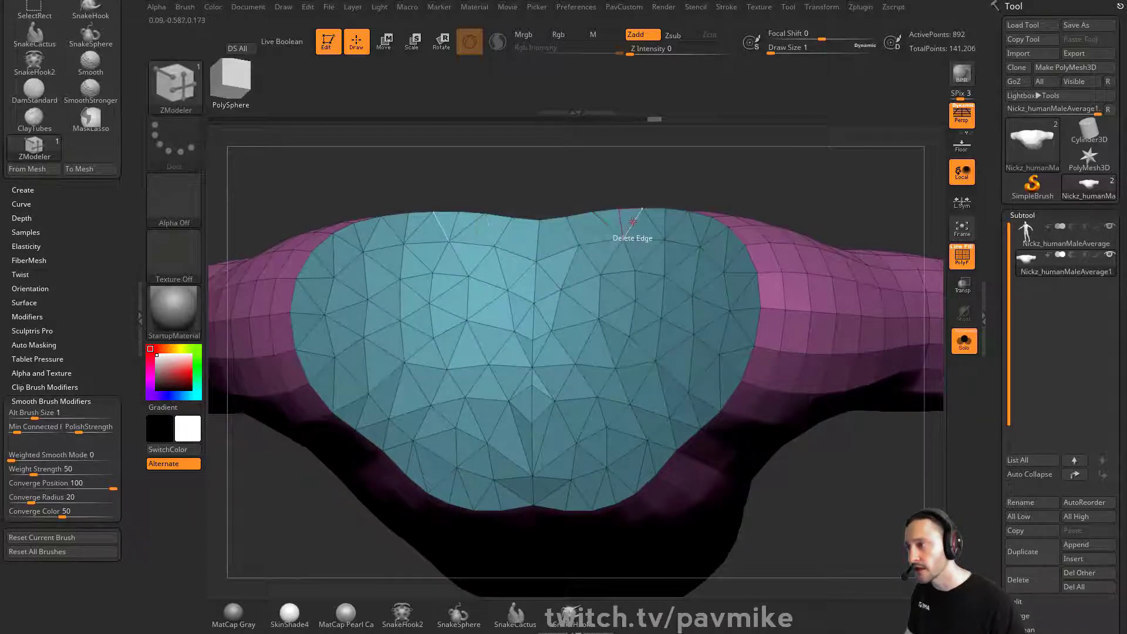
drag(660, 188, 642, 222)
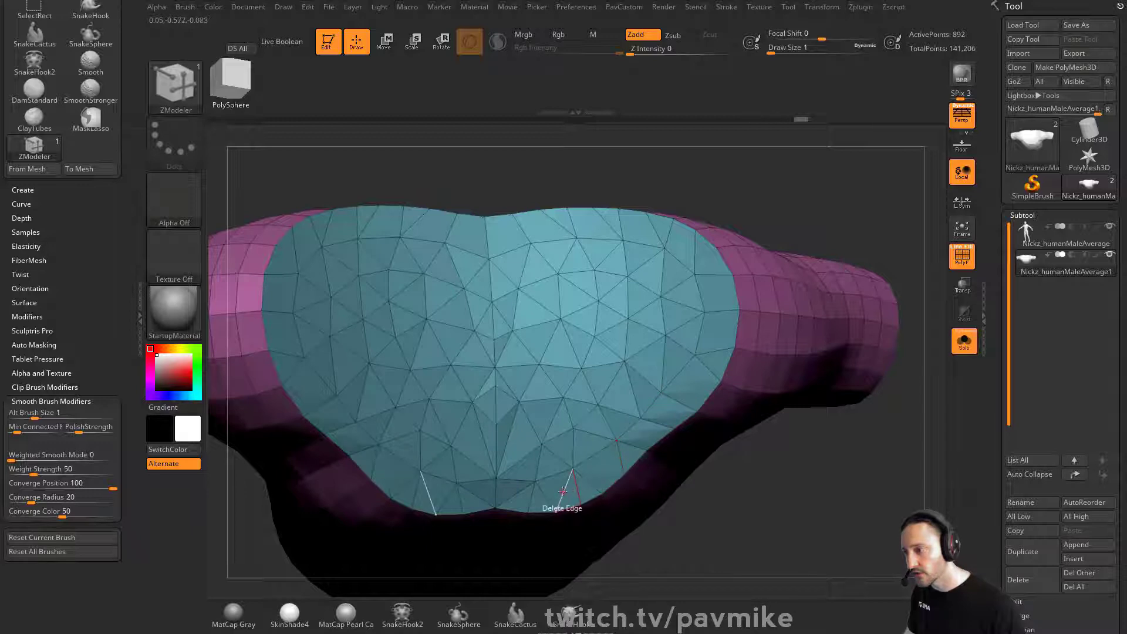
drag(753, 522, 715, 467)
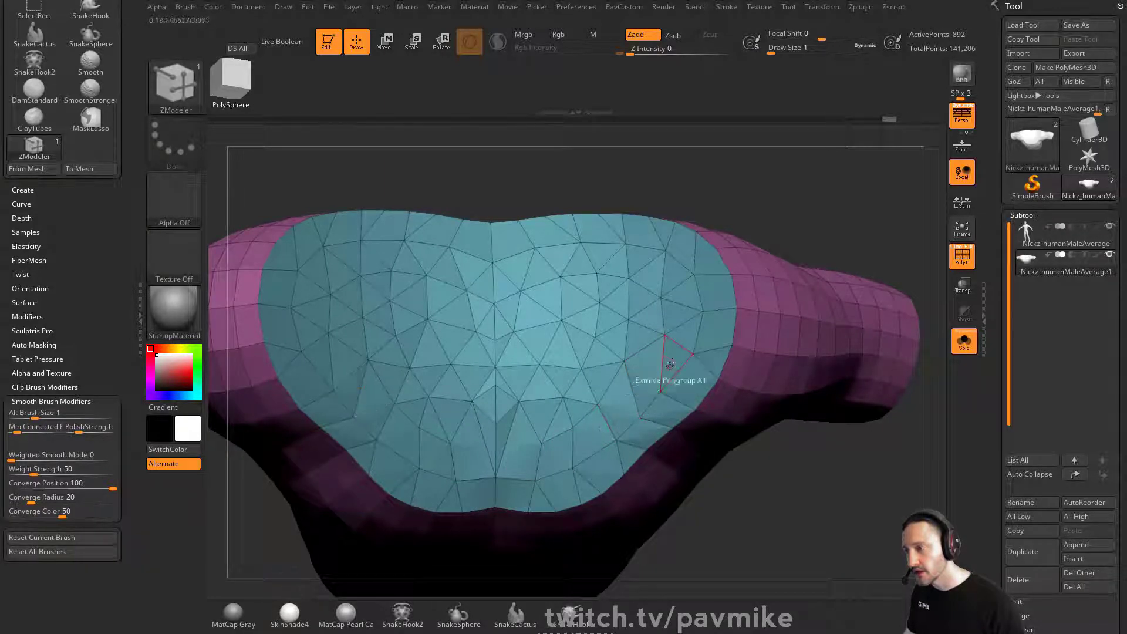
click(698, 333)
alt+drag(778, 246, 768, 196)
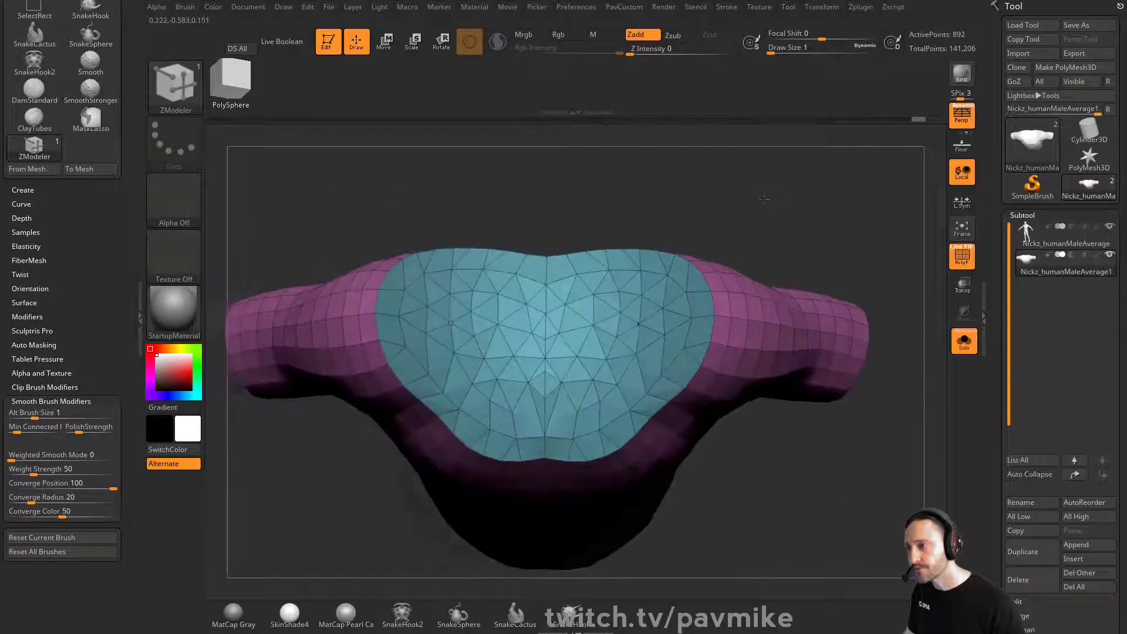
Isolate the neck cap and set ZRemesher to FreezeBorder with the Same polygon count
ctrl+shift+click(616, 338)
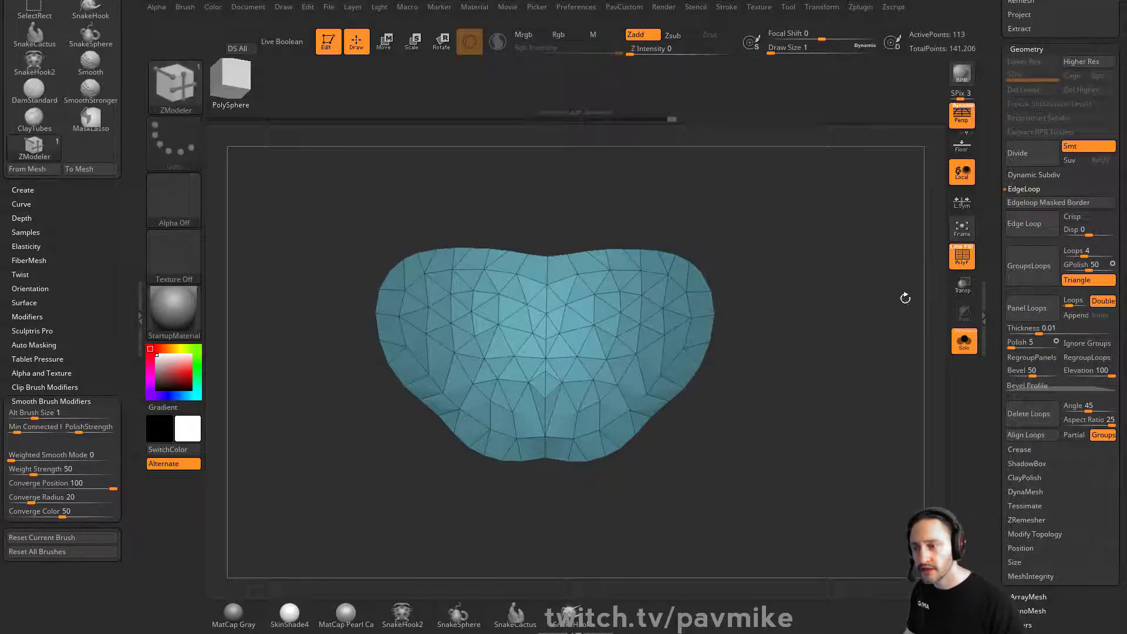
click(1027, 519)
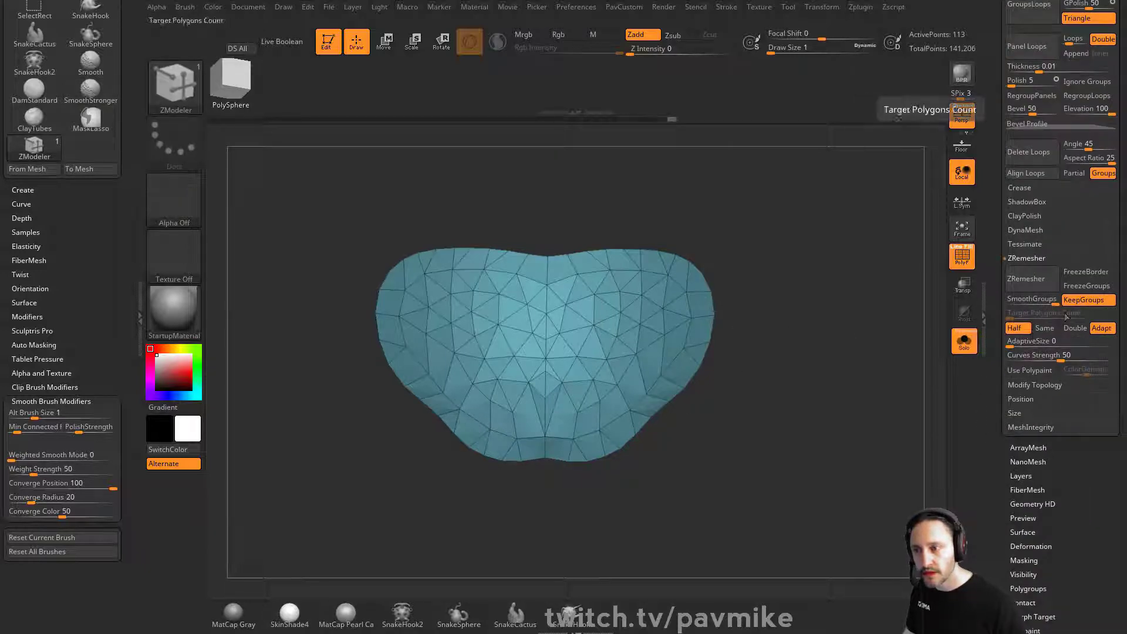
click(1090, 272)
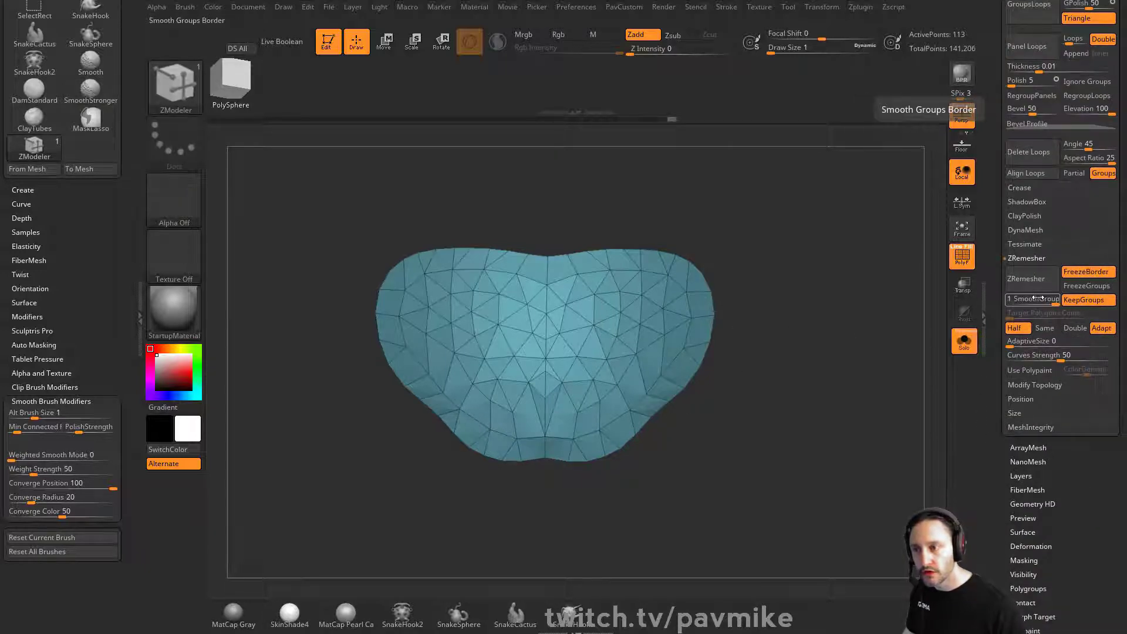
click(1045, 329)
Try remeshing the isolated neck cap with KeepGroups enabled, check its border, and undo the remesh
click(1027, 278)
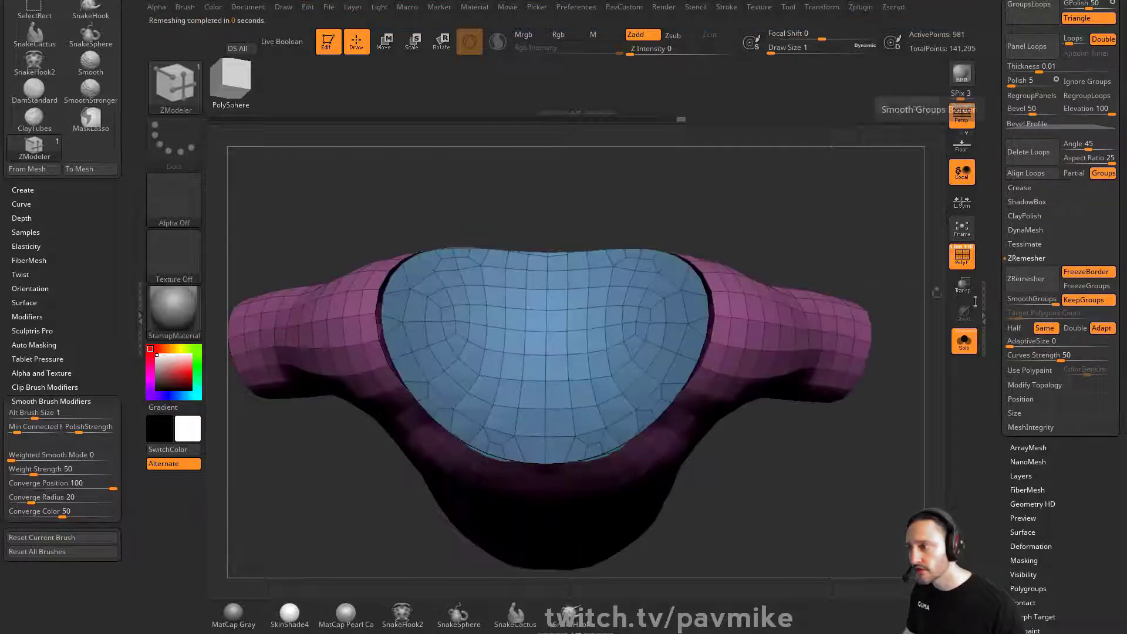
mouse_move(834, 241)
mouse_down()
mouse_move(813, 259)
mouse_move(863, 234)
mouse_move(840, 238)
mouse_move(843, 255)
mouse_up()
key(ctrl+z)
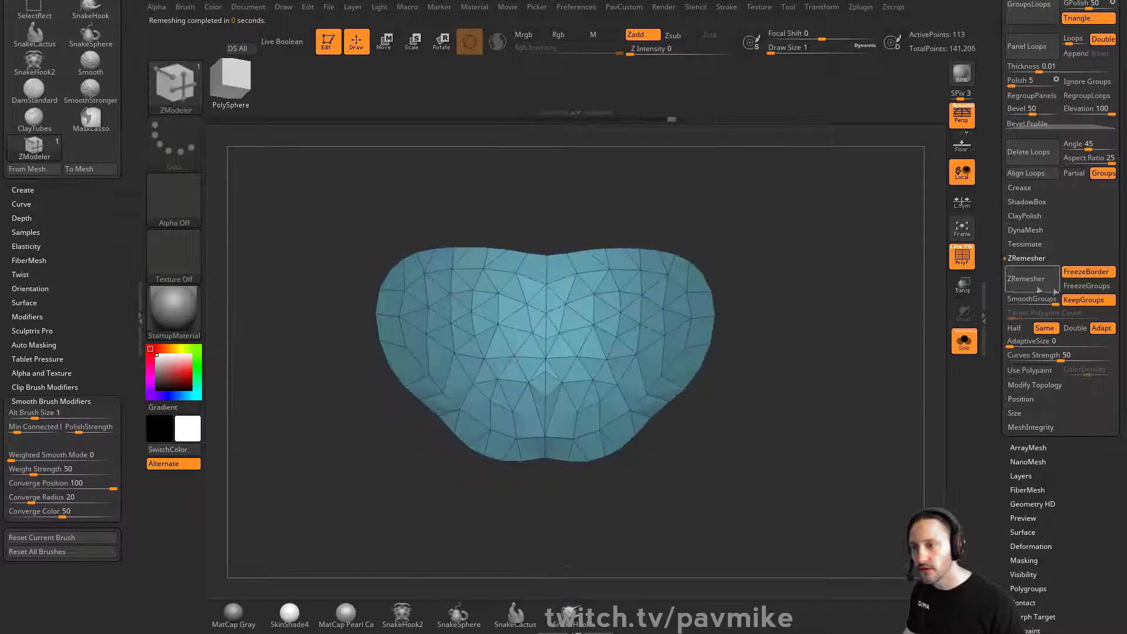
Disable KeepGroups in ZRemesher and remesh the neck cap with its border frozen
click(1084, 299)
click(1026, 278)
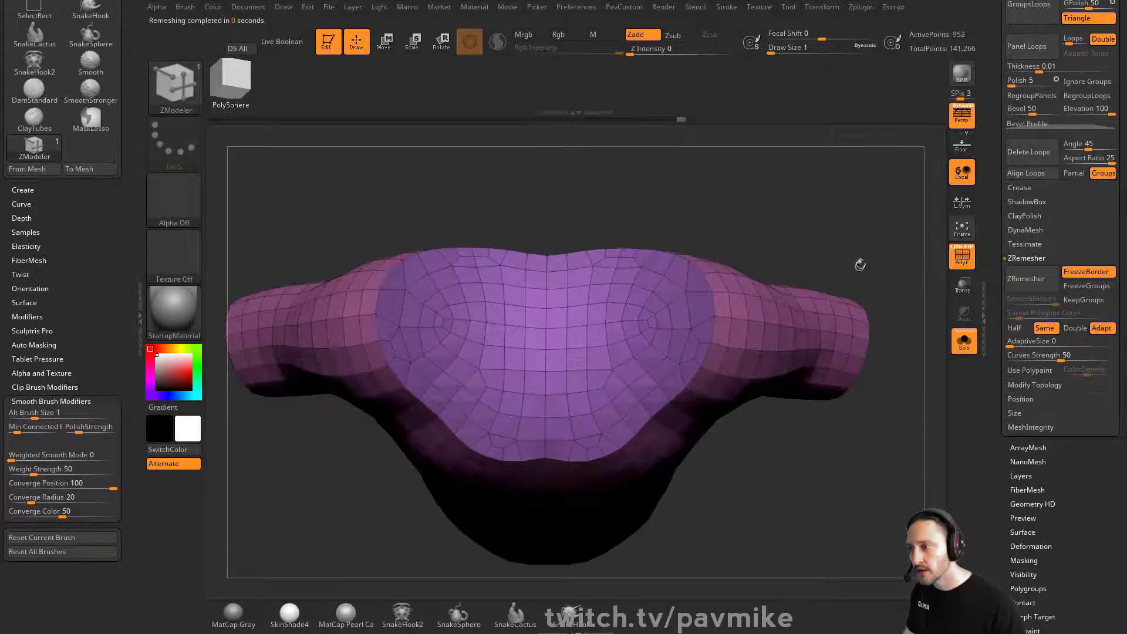
mouse_move(860, 265)
mouse_down()
mouse_move(845, 276)
mouse_move(879, 251)
mouse_move(768, 293)
mouse_move(788, 246)
mouse_move(869, 361)
mouse_move(831, 310)
mouse_move(876, 353)
mouse_move(867, 356)
mouse_move(888, 337)
mouse_move(869, 348)
mouse_move(805, 322)
mouse_move(811, 345)
mouse_up()
Try smoothing the mesh around the remeshed neck cap, undo the stroke, and view the shirt from the front
key(s)
shift+drag(631, 419, 651, 418)
key(ctrl+z)
mouse_move(835, 289)
mouse_down()
mouse_move(876, 323)
mouse_move(907, 311)
mouse_move(842, 300)
mouse_up()
drag(741, 234, 878, 316)
Try one subdivision of the shirt without creases, compare it with the visible body, and undo the division
key(space)
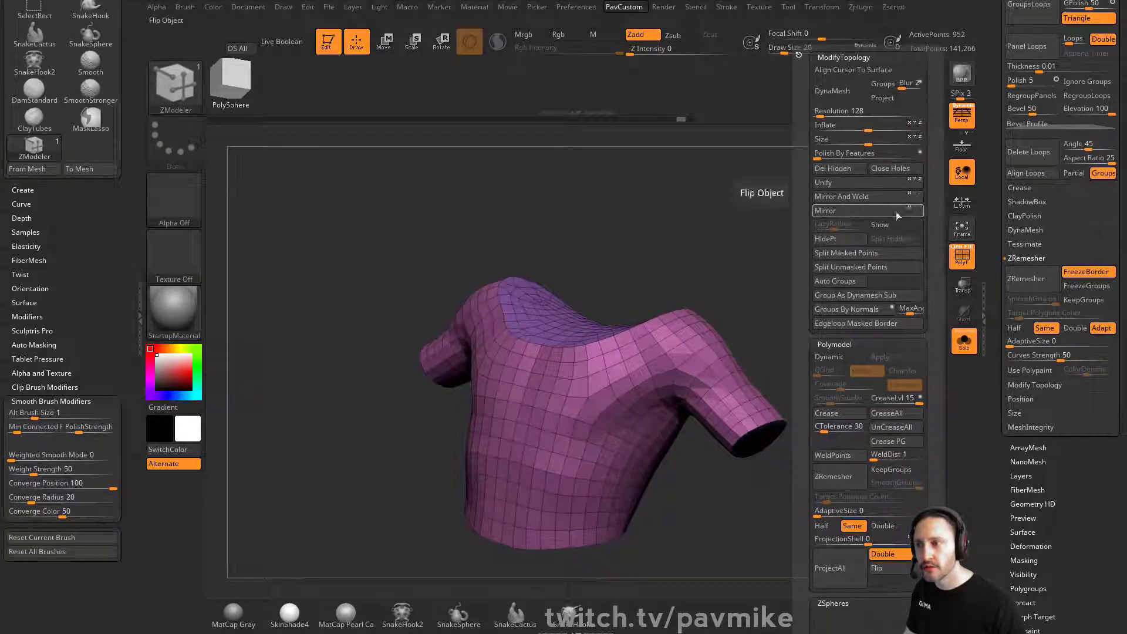
click(1020, 187)
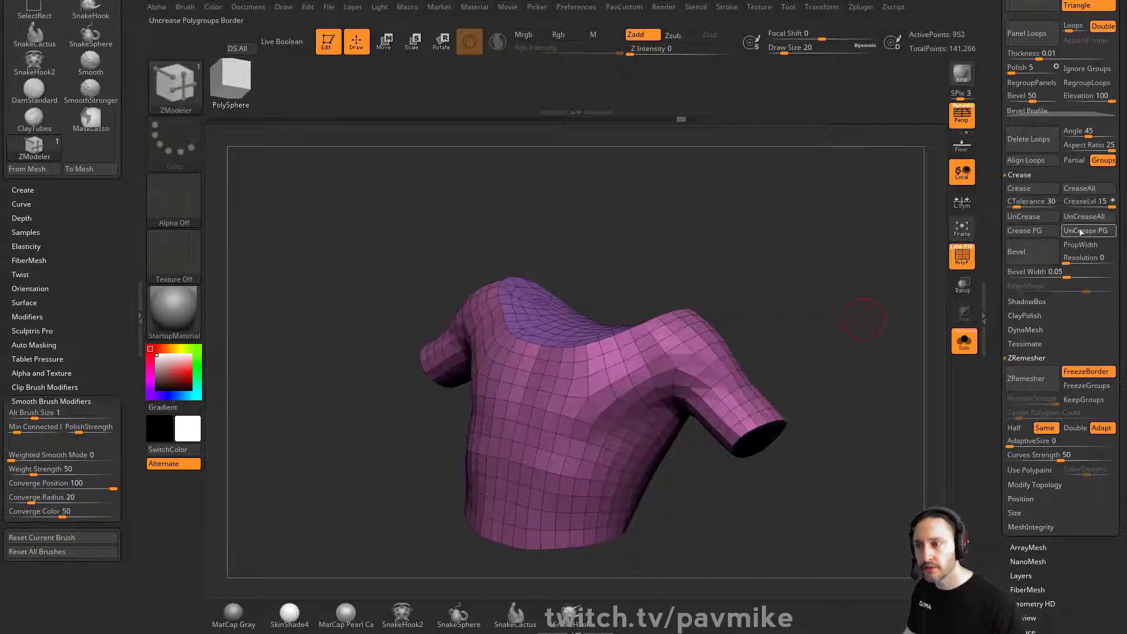
drag(863, 308, 892, 310)
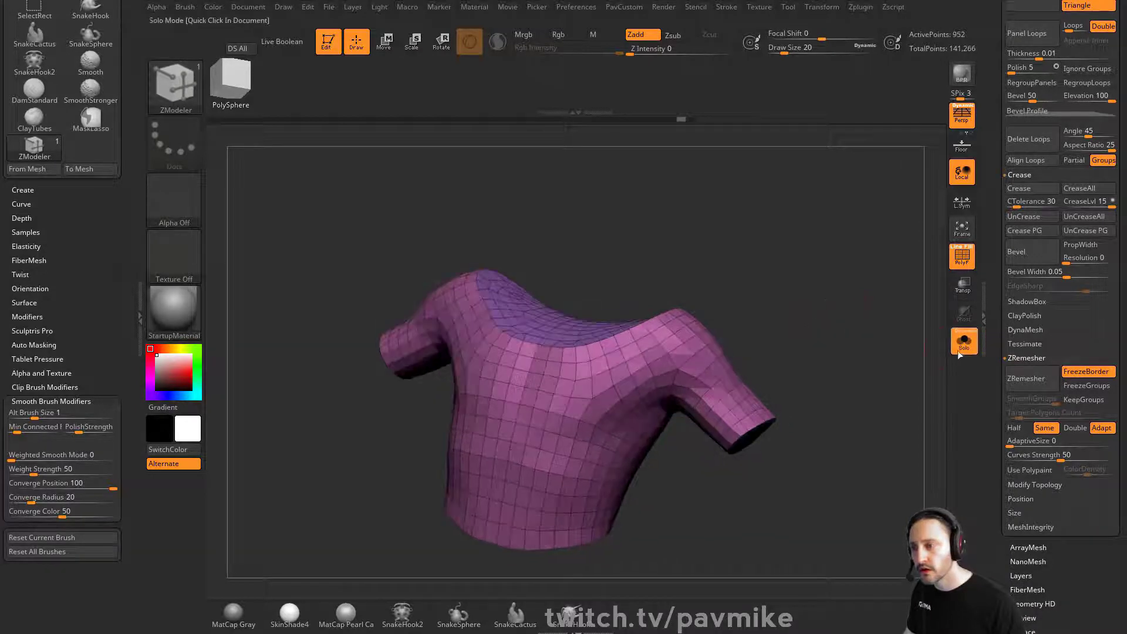
click(962, 344)
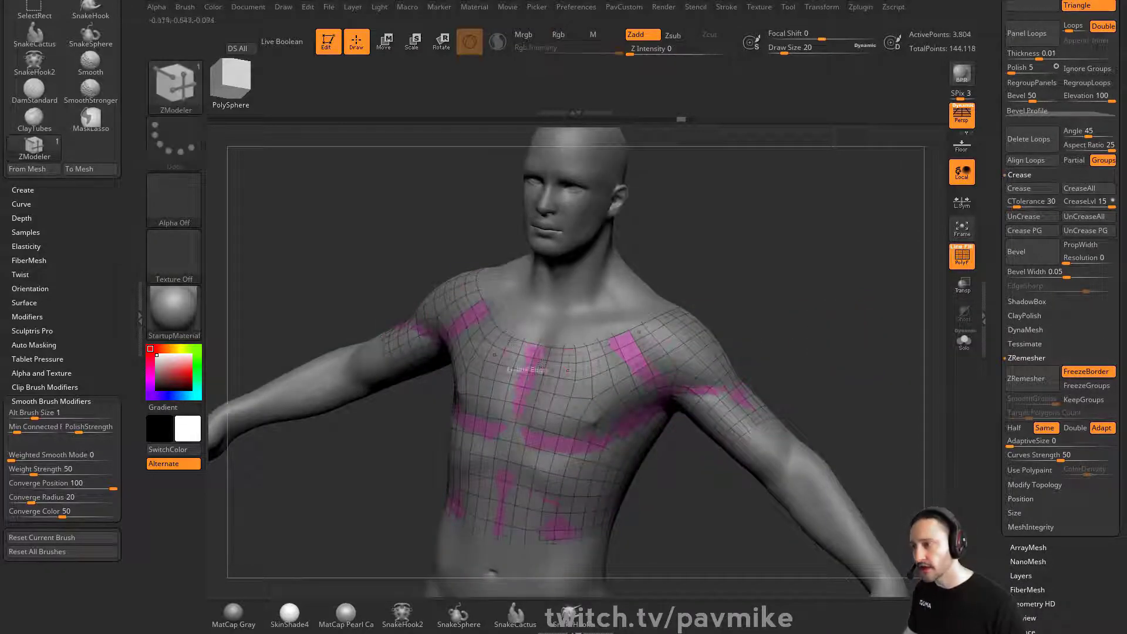
key(ctrl+shift+s)
drag(846, 311, 858, 337)
key(ctrl+z)
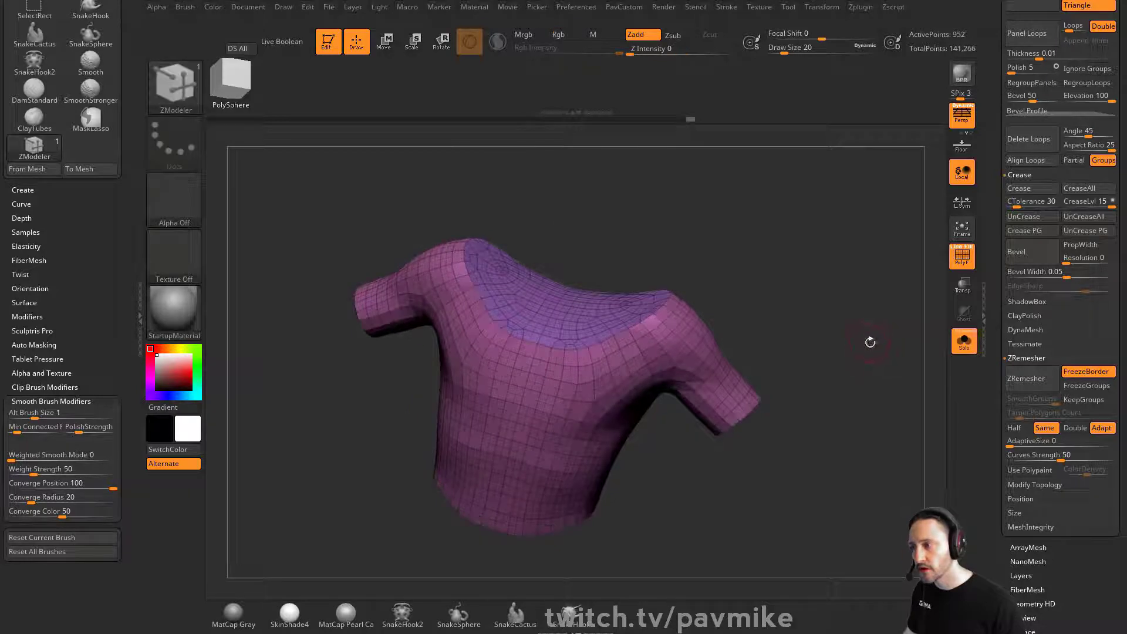
Crease the shirt's polygroup borders, preview one subdivision level with the wireframe toggled, and undo the division
key(space)
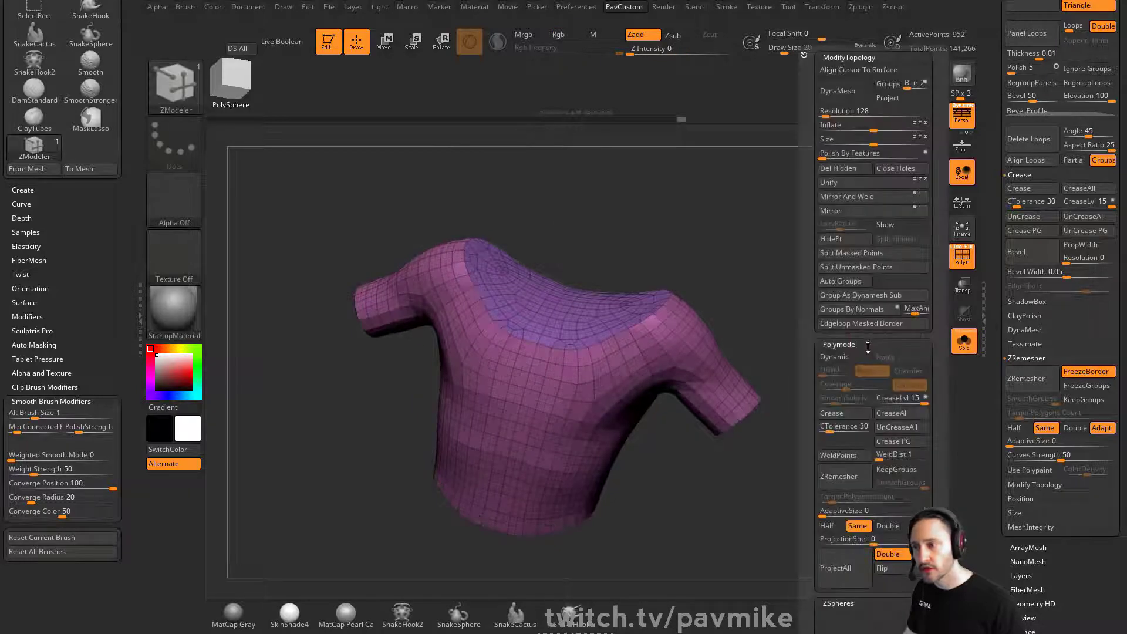
click(894, 441)
key(ctrl)
key(ctrl+d)
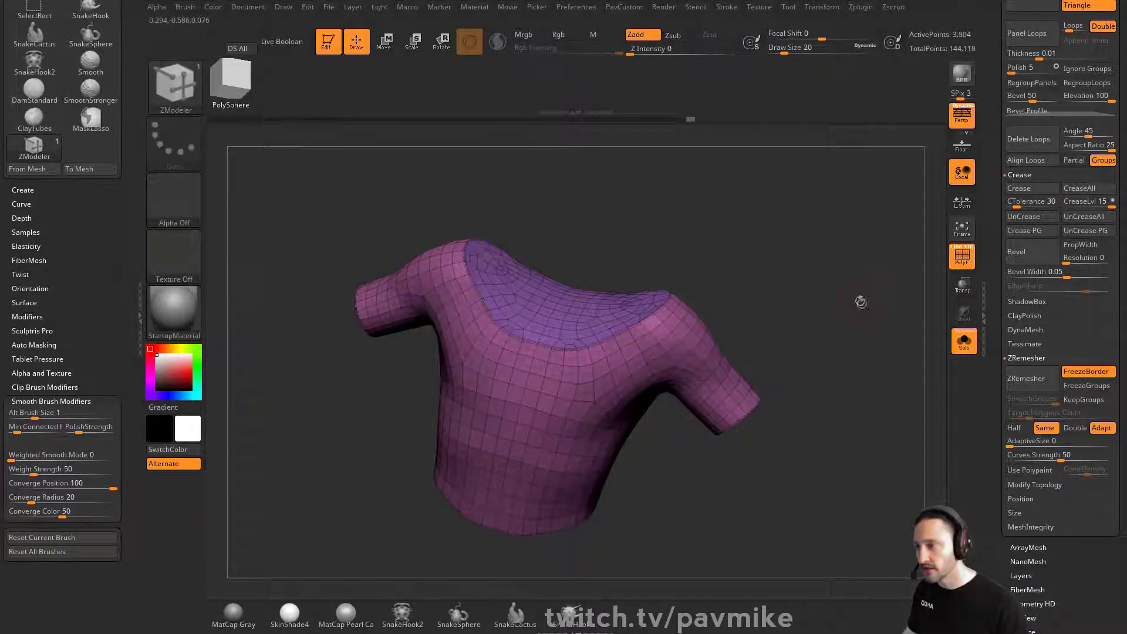
click(963, 261)
click(961, 266)
key(ctrl+z)
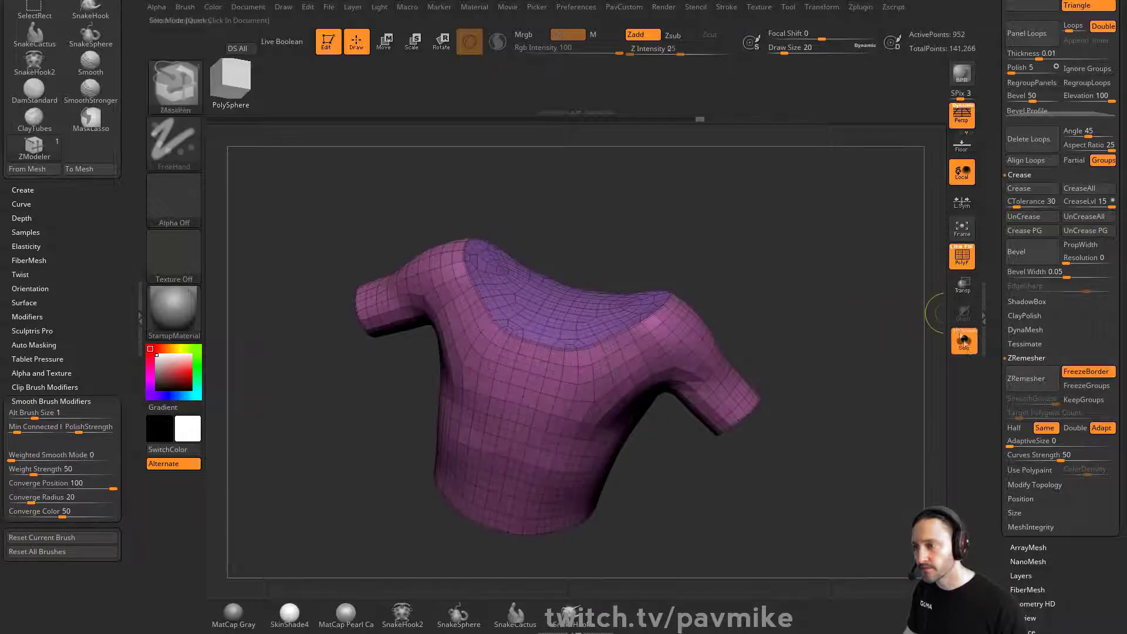
Show the body together with the shirt, set the draw size to 22, and examine the fit from the front
click(964, 341)
shift+drag(883, 332, 833, 284)
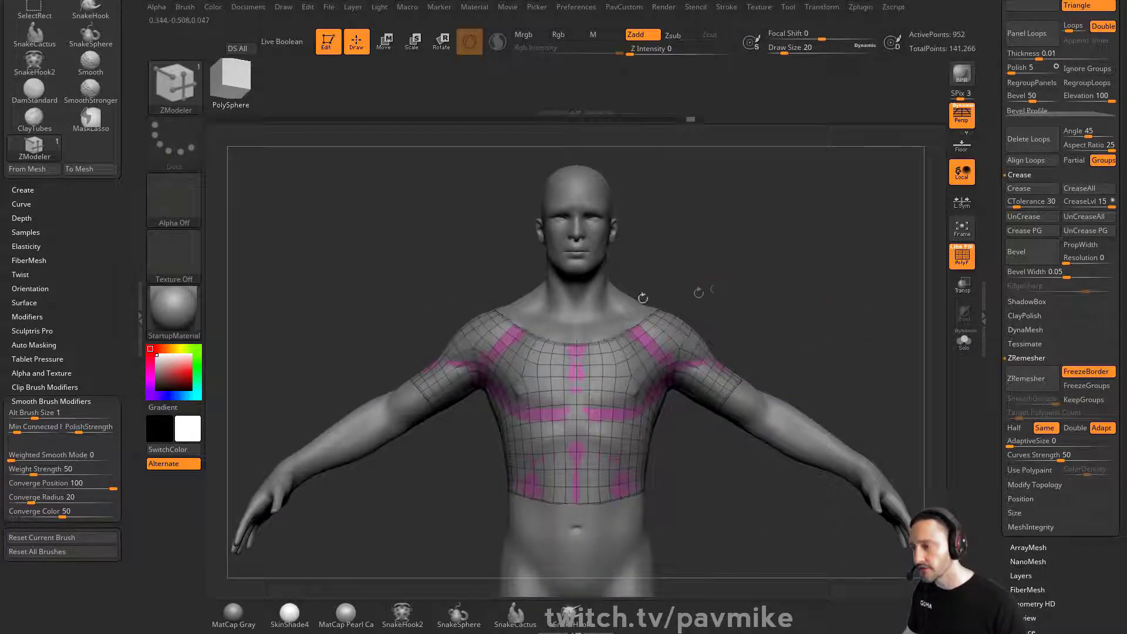
key(s)
key(s)
key(s)
alt+drag(785, 294, 735, 342)
Try extruding the shirt outward with the Polygroup All target, inspect it around the body, undo the extrusion, and isolate the shirt
key(space)
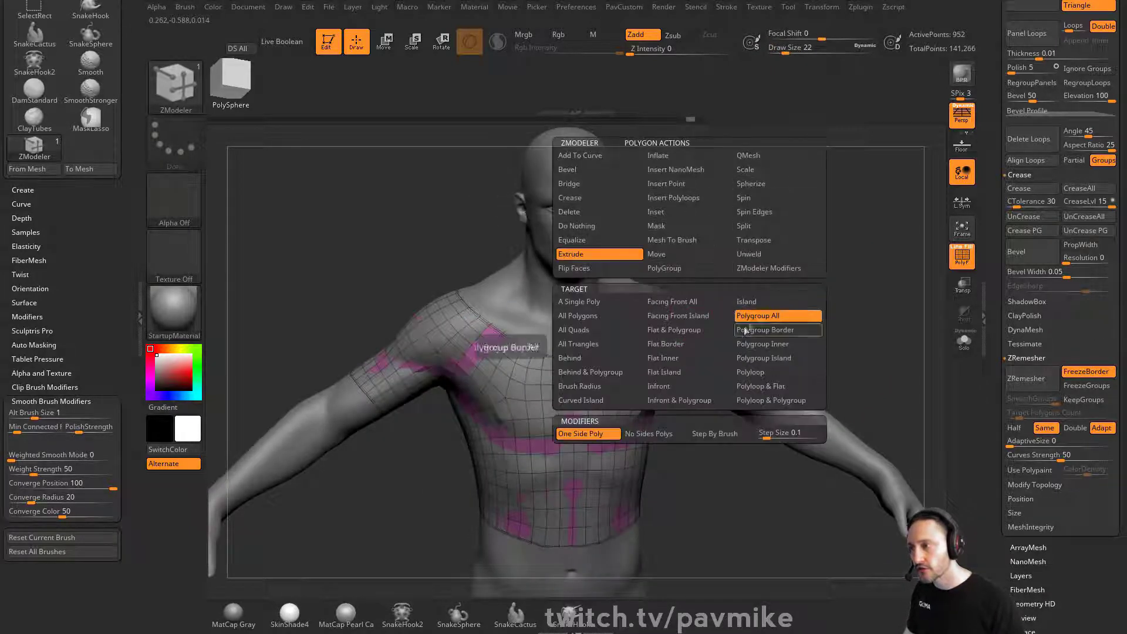
drag(692, 319, 702, 315)
drag(793, 306, 722, 311)
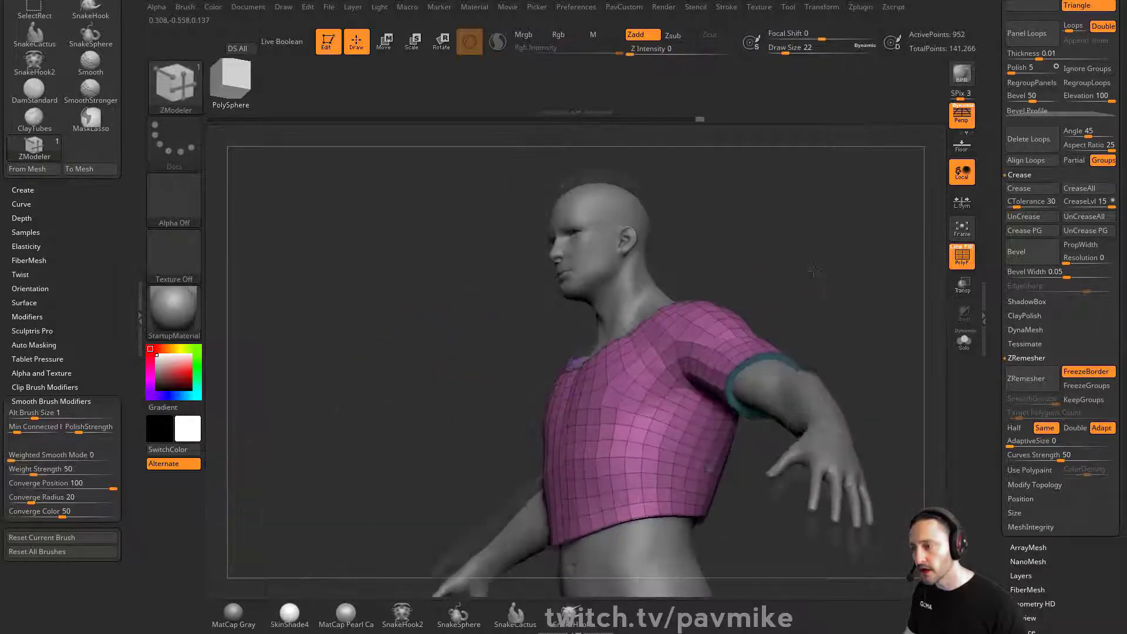
mouse_move(835, 311)
mouse_down()
mouse_move(844, 246)
mouse_move(788, 303)
mouse_up()
drag(766, 377, 801, 395)
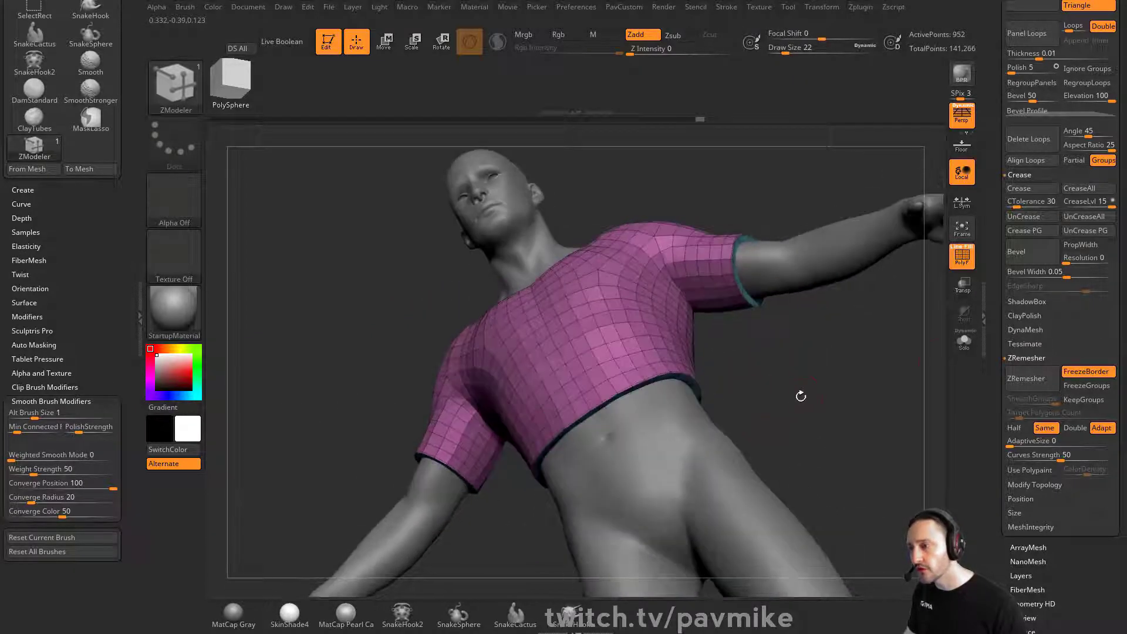
key(ctrl+z)
click(966, 345)
mouse_move(887, 364)
mouse_down()
mouse_move(875, 431)
mouse_move(767, 267)
mouse_up()
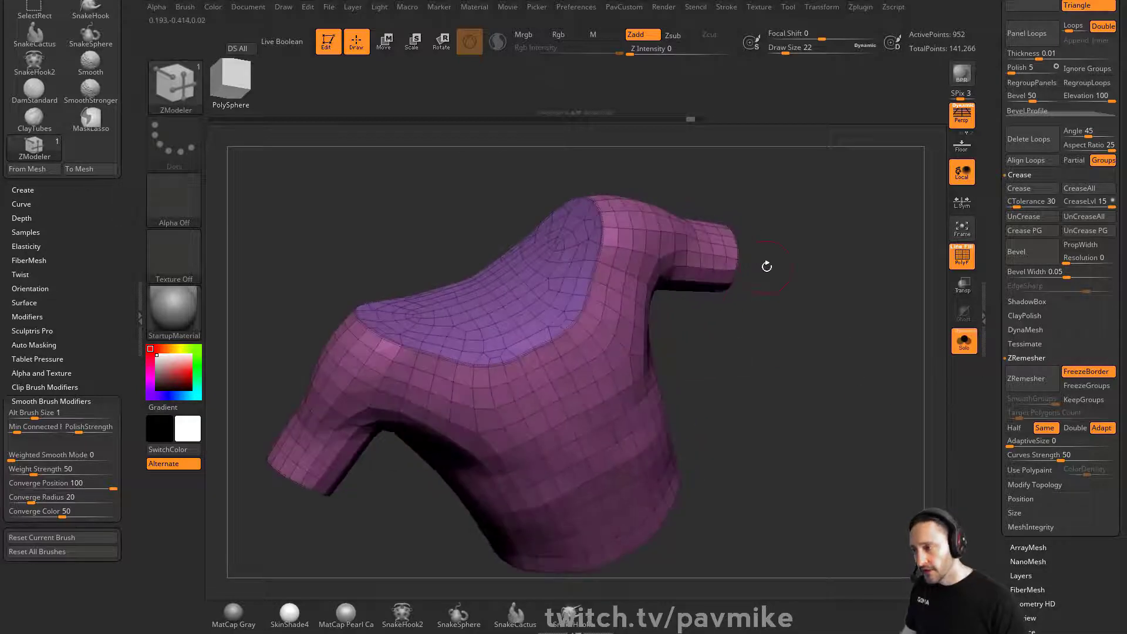
Show the body with the shirt and extrude the whole shirt outward as a polygroup
drag(833, 360, 804, 323)
click(965, 341)
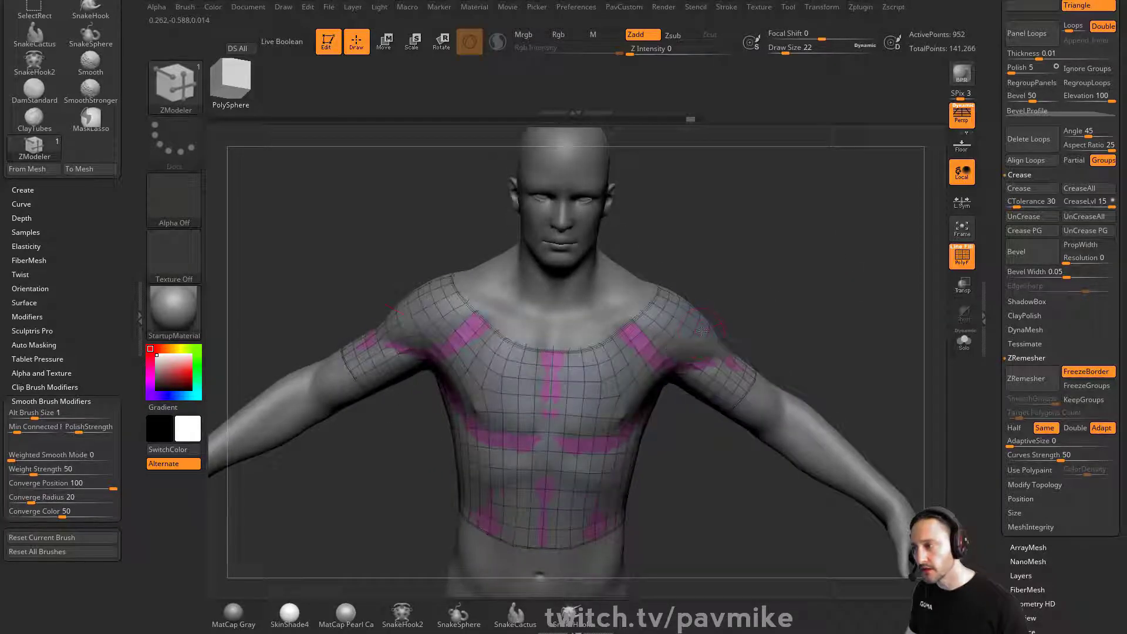
drag(703, 330, 710, 332)
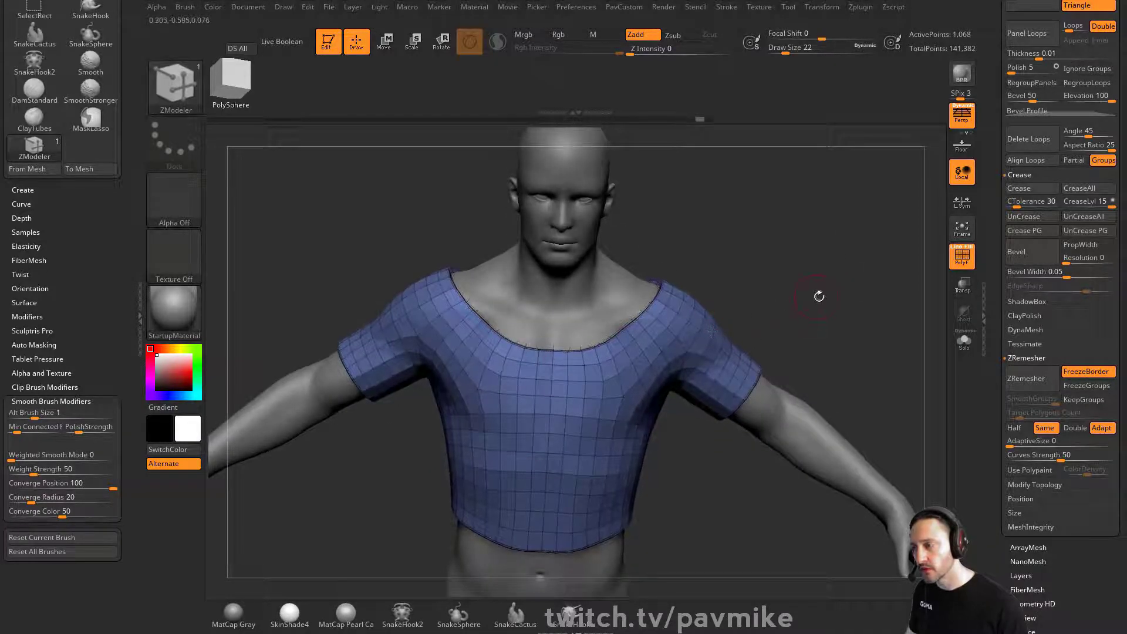
Switch to the Move brush and pull the shirt's hem outward around the waist at draw size 97
mouse_move(819, 297)
mouse_down()
mouse_move(800, 228)
mouse_move(448, 382)
mouse_up()
key(b)
key(m)
key(v)
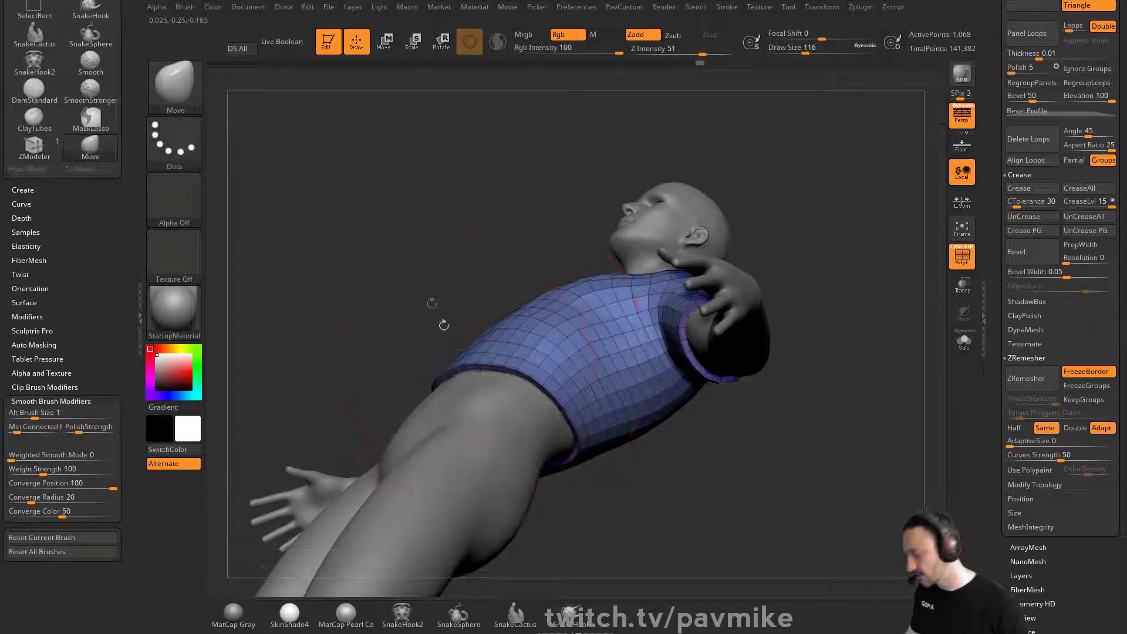
drag(444, 324, 626, 388)
mouse_move(828, 286)
mouse_down()
mouse_move(626, 363)
mouse_move(598, 363)
mouse_move(568, 337)
mouse_up()
key(s)
drag(554, 292, 642, 360)
drag(576, 382, 585, 381)
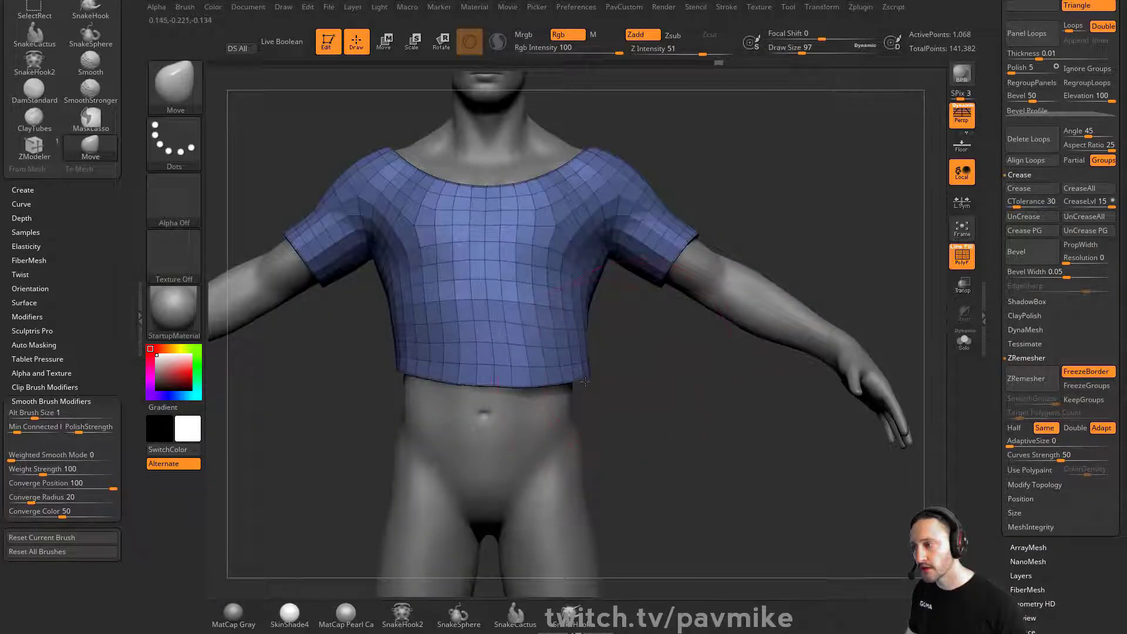
Move the neckline outward on the figure's left shoulder and adjust the sleeve below it with a smaller brush
alt+drag(699, 165, 735, 240)
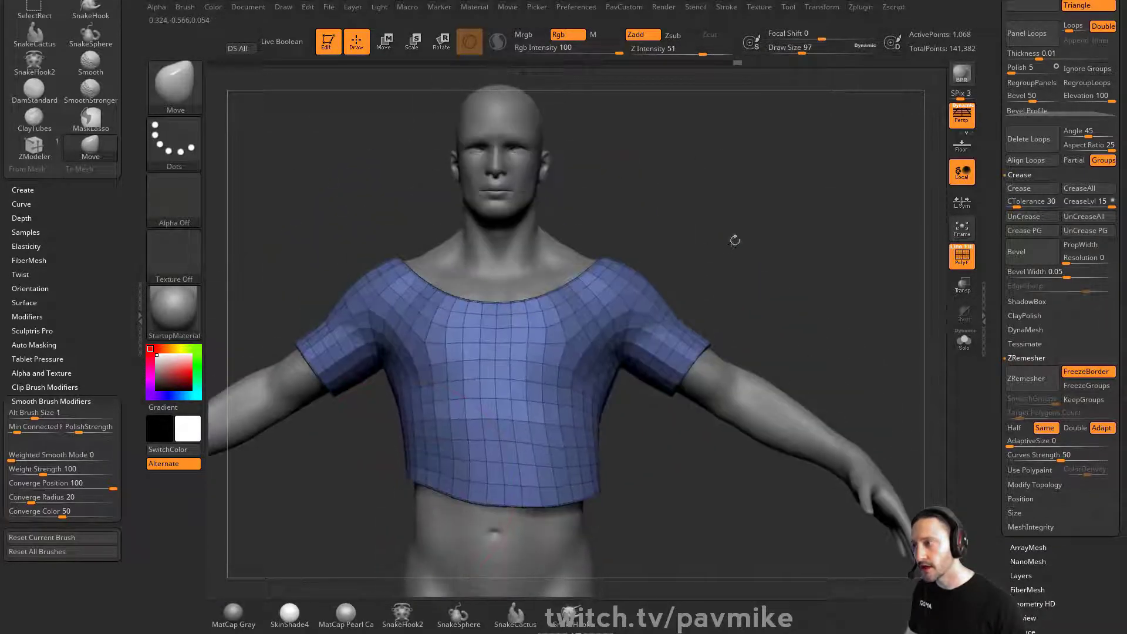
drag(607, 258, 638, 264)
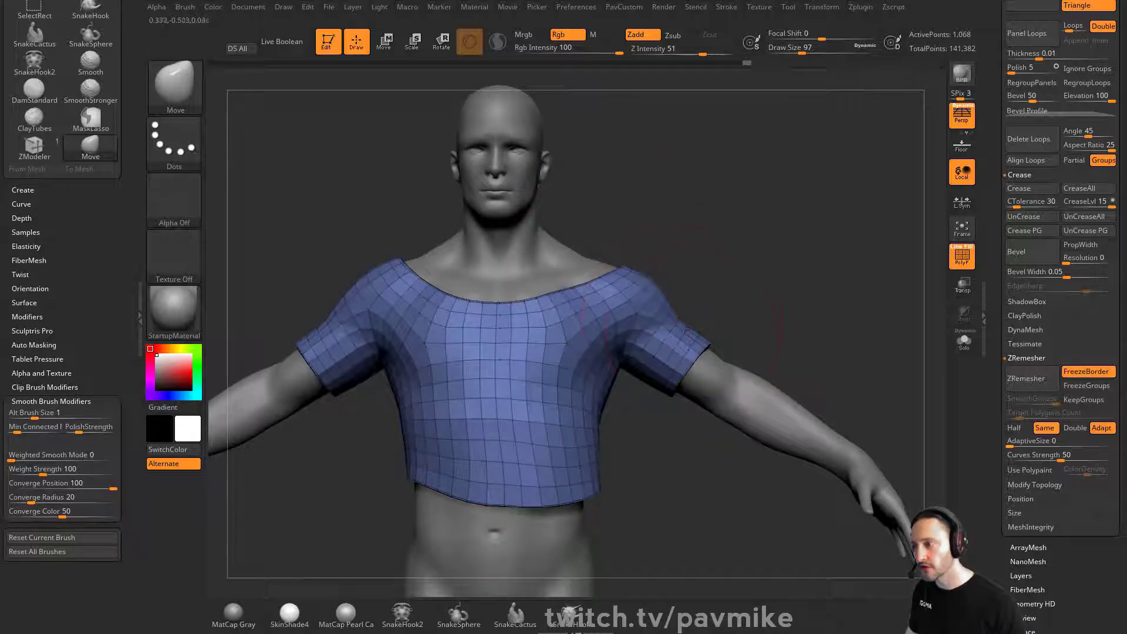
key(bracketleft)
mouse_move(686, 331)
mouse_down()
mouse_move(717, 359)
mouse_move(688, 390)
mouse_up()
Adjust the shoulder and sleeve over the figure's right arm with the Move brush at draw size 112
alt+drag(753, 314, 822, 347)
key(bracketright)
key(bracketright)
drag(444, 314, 448, 306)
drag(411, 382, 404, 365)
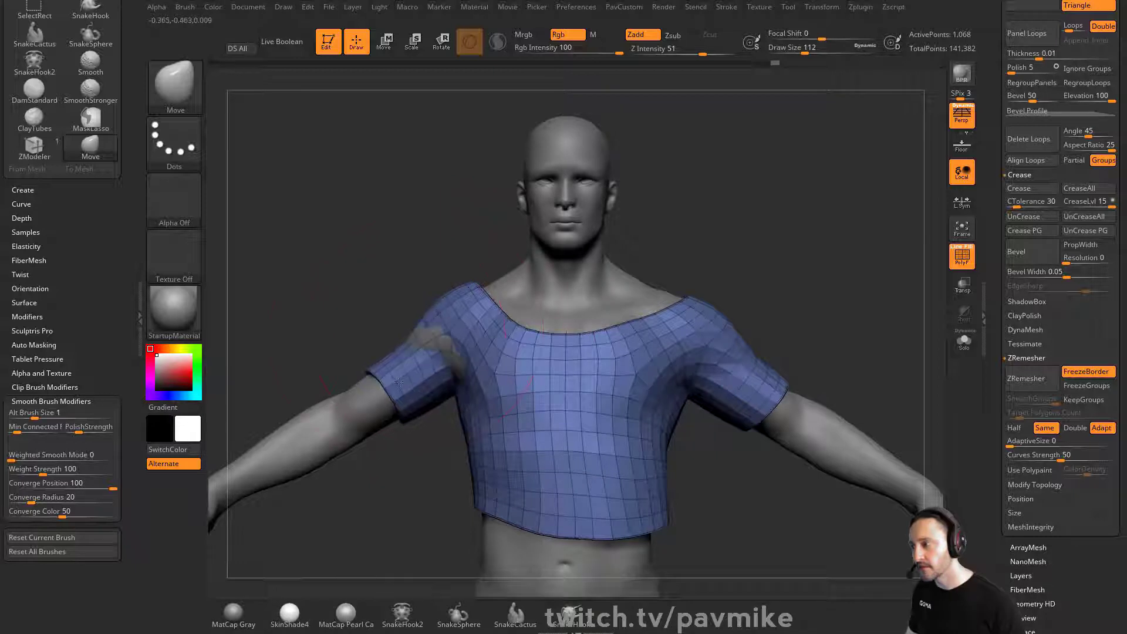
Reshape the back of the right shoulder at draw size 167 and the sleeve's rear edge at draw size 97
right_drag(390, 352, 541, 341)
key(bracketleft)
key(bracketleft)
key(bracketleft)
key(bracketleft)
key(bracketleft)
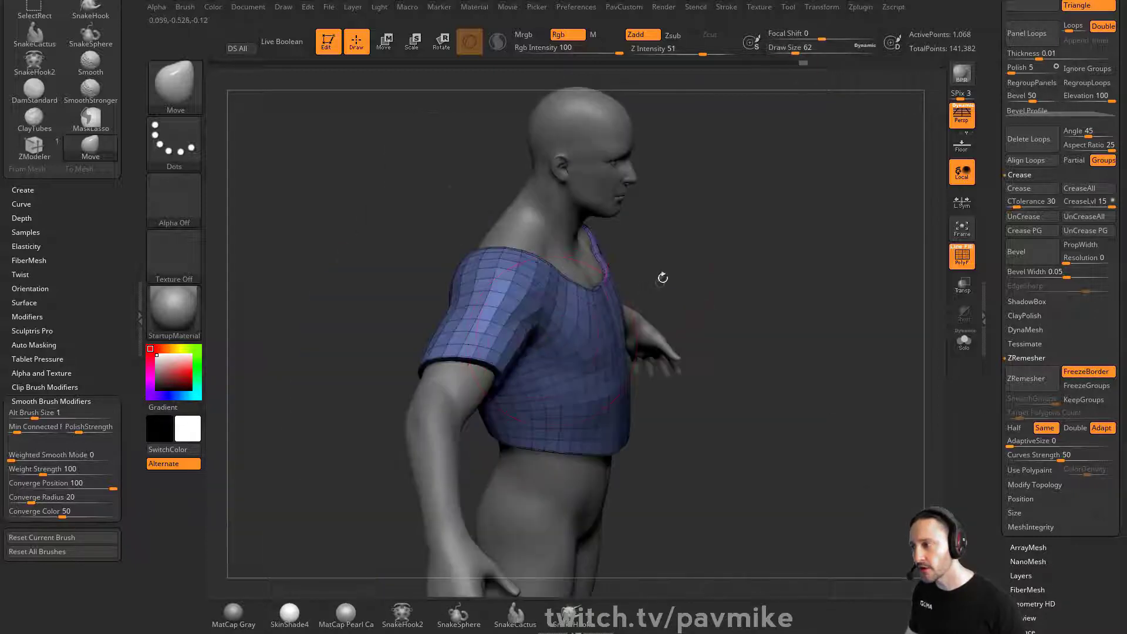
mouse_move(663, 278)
right_down()
mouse_move(769, 259)
mouse_move(731, 267)
right_up()
key(s)
mouse_move(532, 328)
mouse_down()
mouse_move(549, 327)
mouse_move(548, 289)
mouse_up()
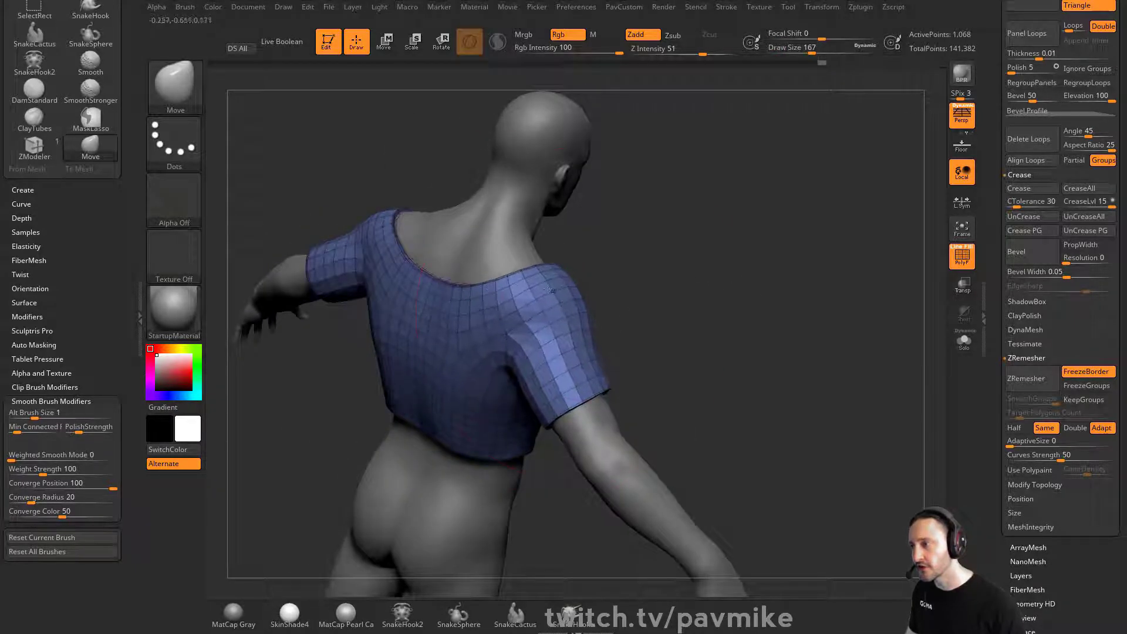
mouse_move(652, 322)
right_down()
mouse_move(578, 324)
mouse_move(640, 324)
right_up()
drag(564, 405, 572, 410)
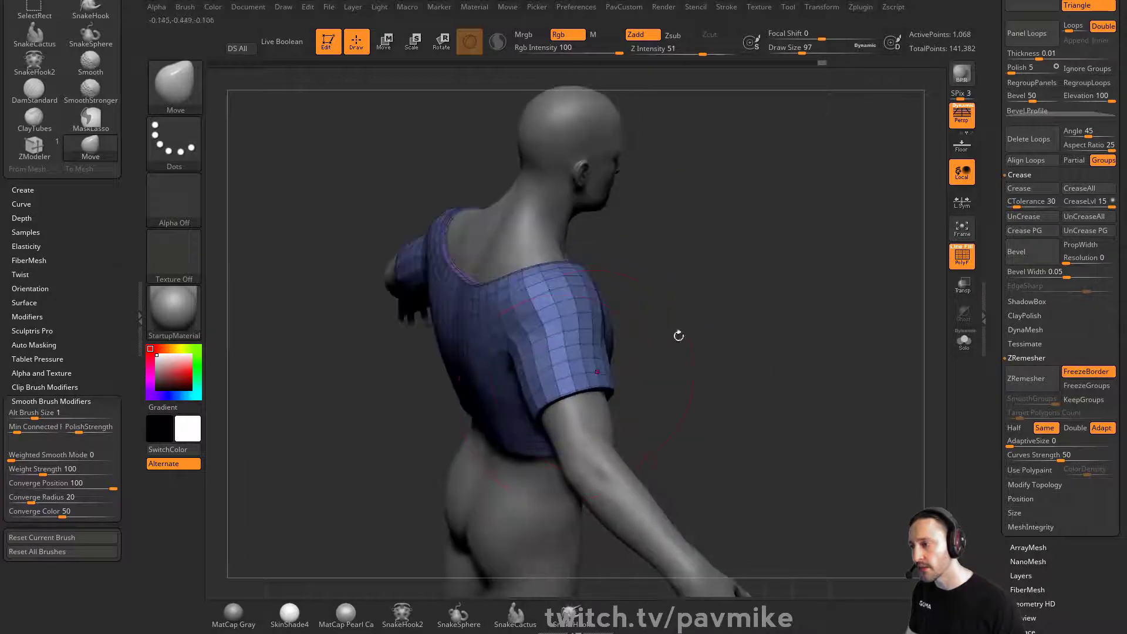
Refine the shirt's fit against the body with small Move brush strokes in a close view
right_drag(680, 335, 487, 305)
alt+right_drag(488, 305, 700, 332)
key(s)
alt+right_drag(889, 237, 768, 210)
key(s)
drag(534, 392, 536, 392)
mouse_move(526, 394)
mouse_down()
mouse_move(536, 386)
mouse_move(526, 397)
mouse_up()
key(s)
click(536, 385)
Adjust the front of the right shoulder and armhole, and reshape the shoulder at draw size 167
ctrl+right_drag(710, 326, 869, 276)
right_drag(869, 276, 848, 309)
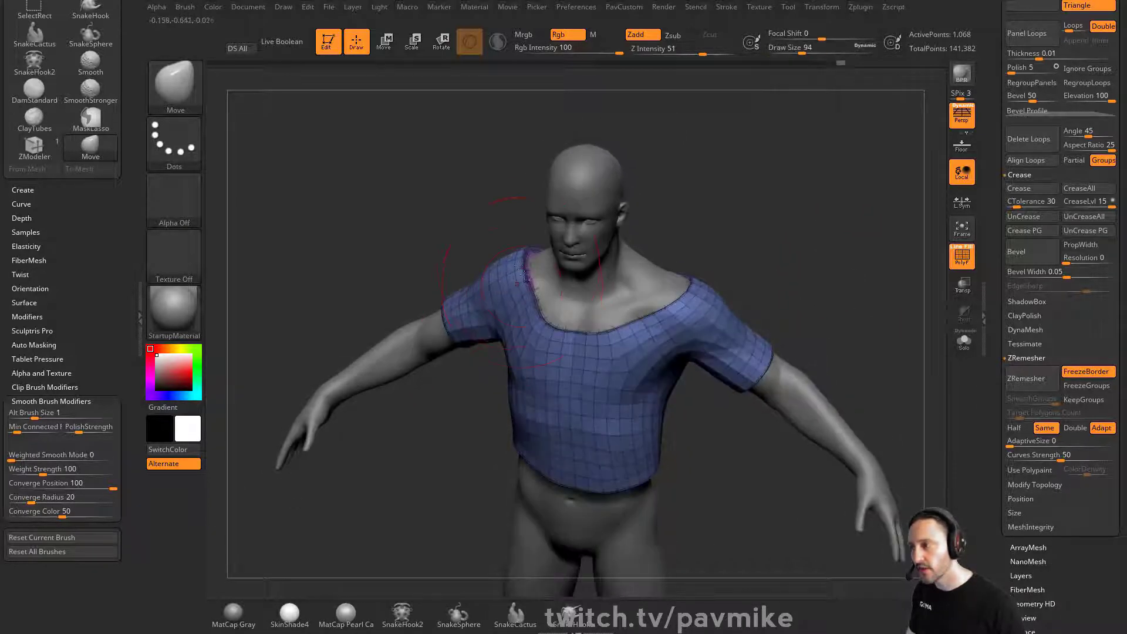
key(s)
drag(519, 322, 509, 332)
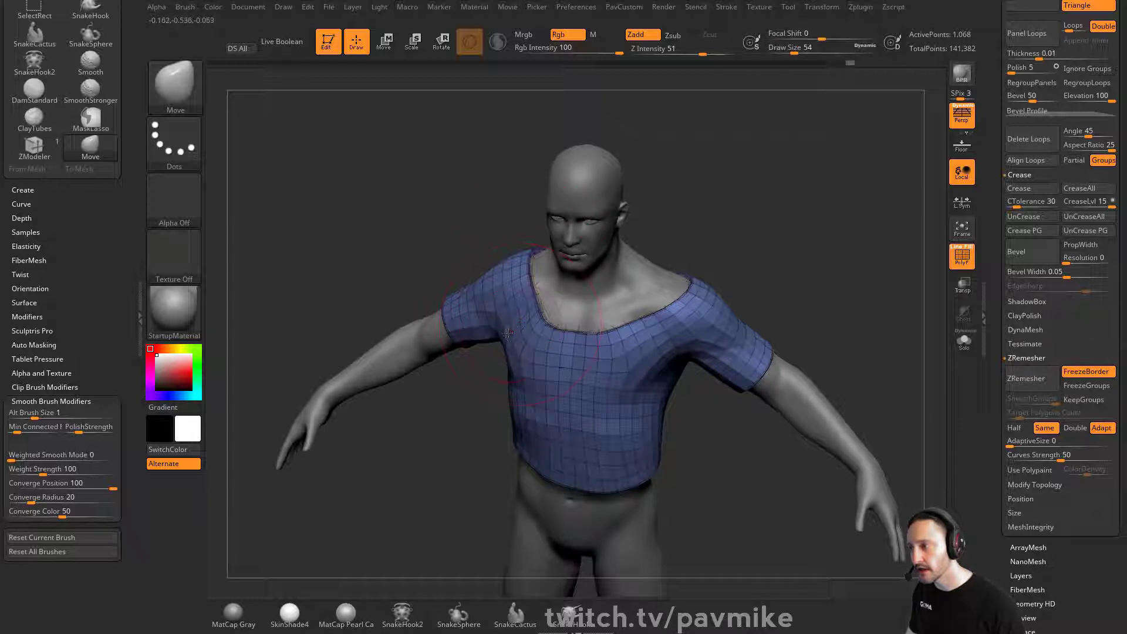
mouse_move(831, 264)
right_down()
mouse_move(785, 256)
mouse_move(748, 270)
mouse_move(851, 227)
right_up()
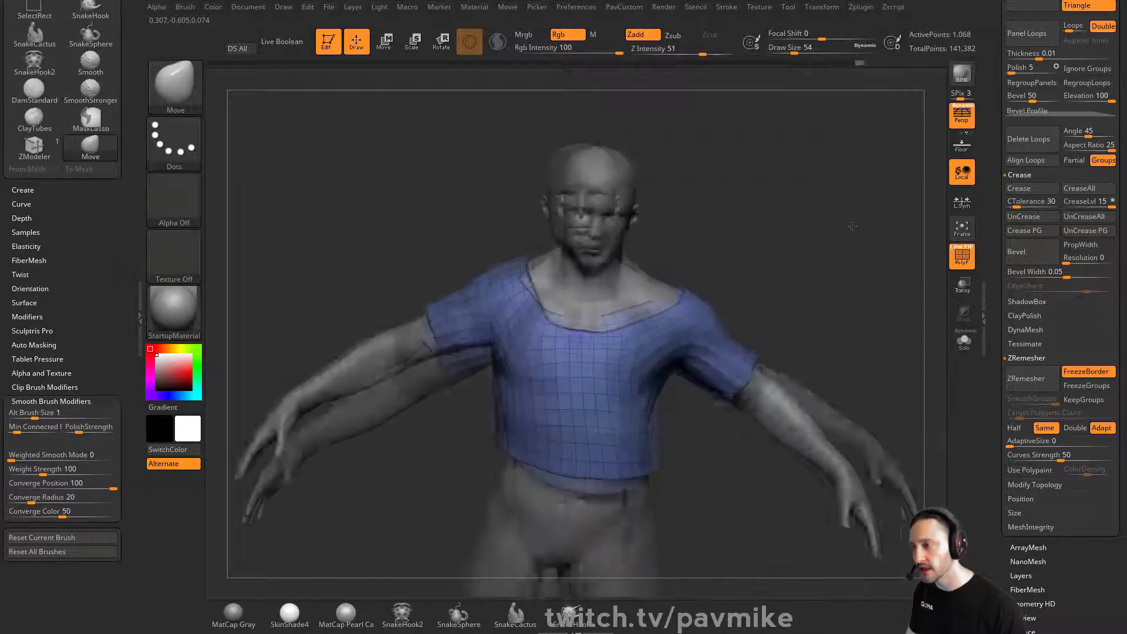
key(s)
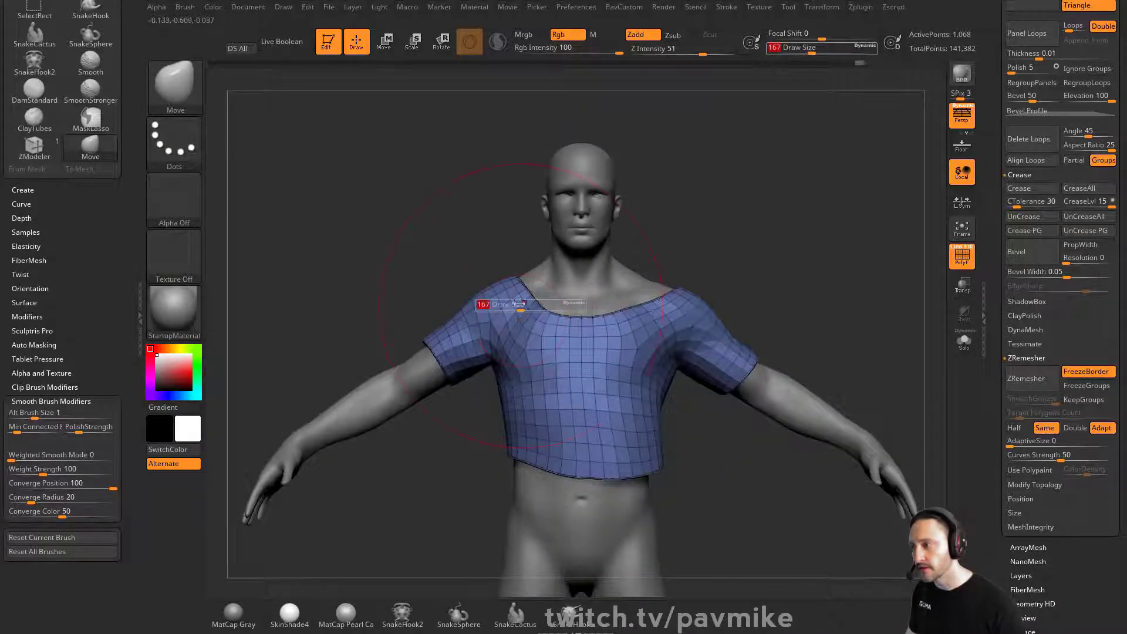
drag(508, 289, 526, 277)
Pull the right sleeve out over the protruding arm from the side and back, and check the shirt from the front
shift+right_drag(635, 244, 699, 242)
key(s)
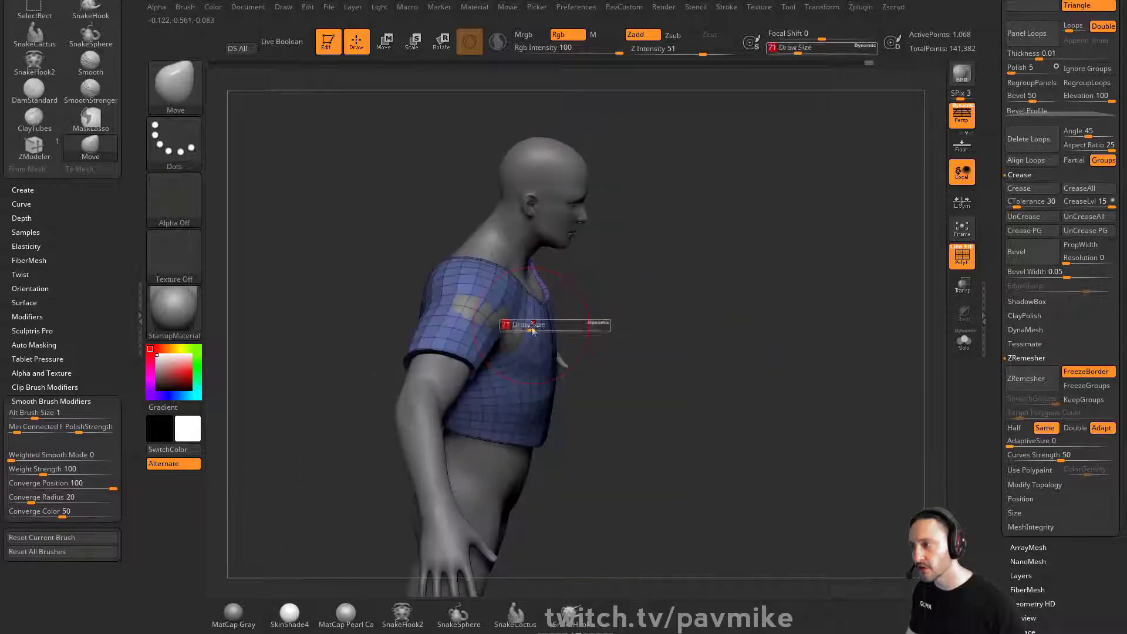
click(538, 329)
drag(490, 314, 475, 317)
mouse_move(617, 294)
right_down()
mouse_move(564, 317)
mouse_move(596, 293)
right_up()
drag(599, 291, 626, 257)
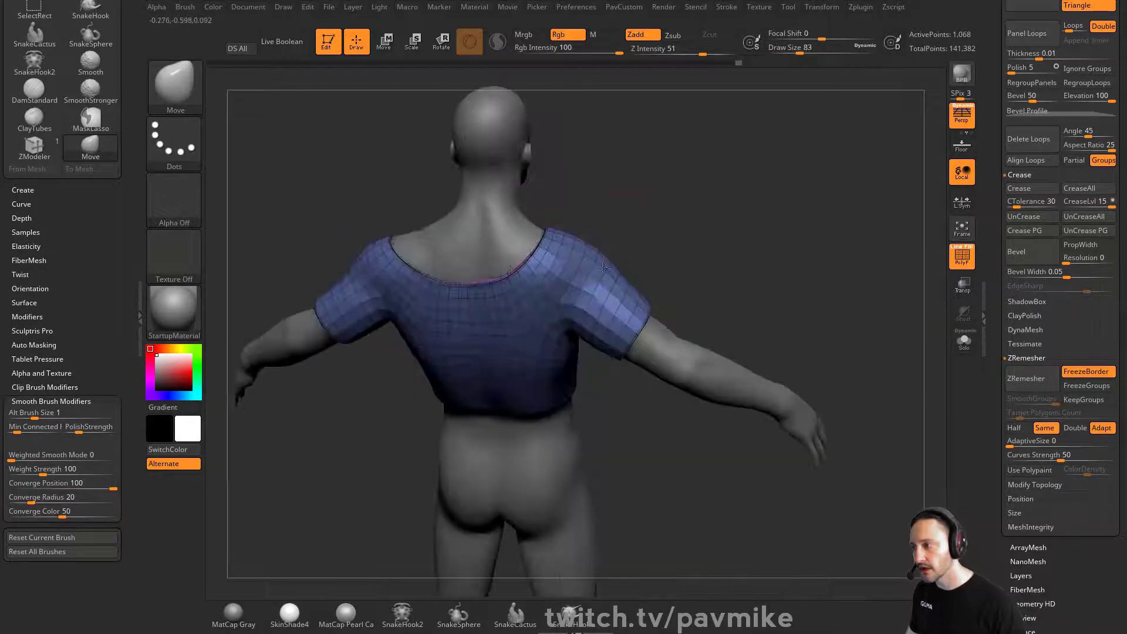
right_drag(626, 256, 543, 300)
key(s)
click(623, 310)
alt+drag(915, 200, 813, 217)
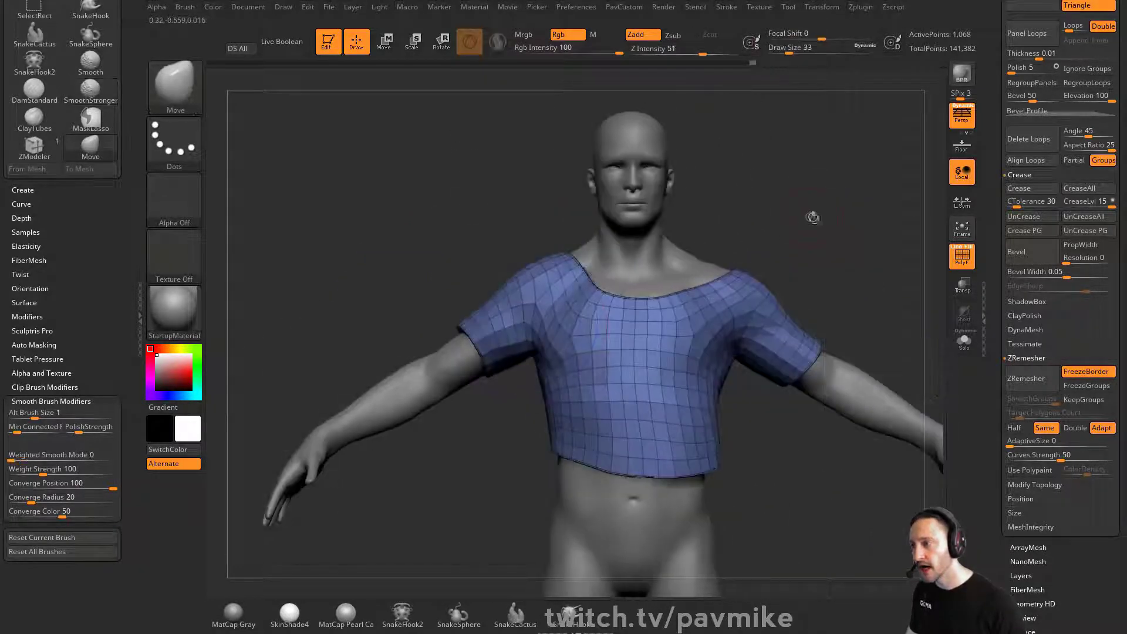
Isolate the shirt's outer polygroup and delete the hidden geometry
ctrl+shift+click(689, 338)
key(grave)
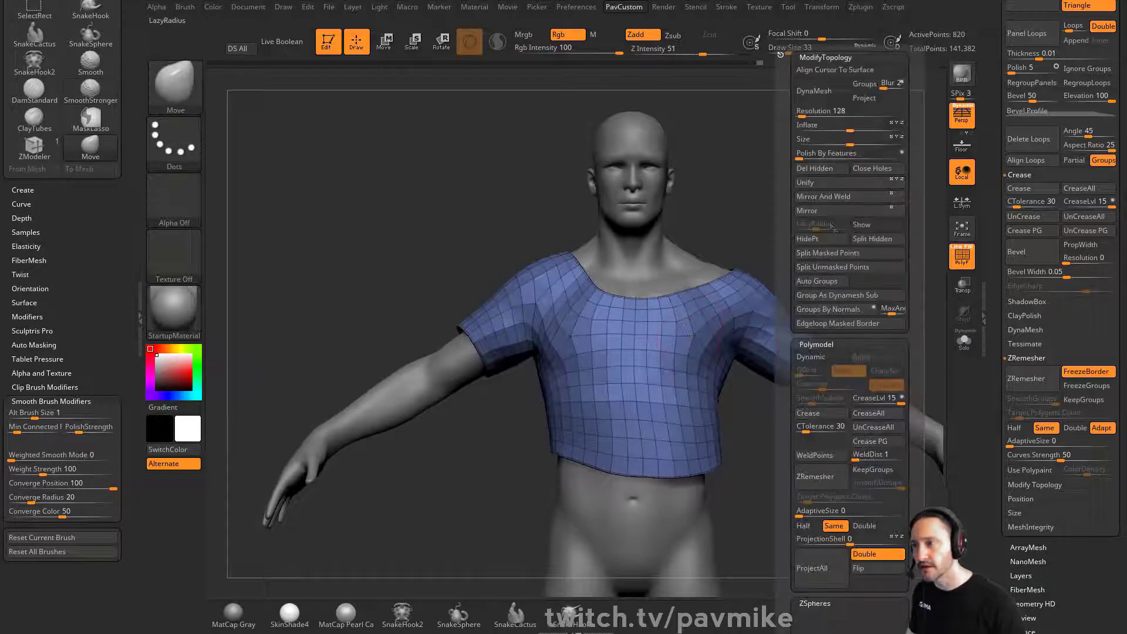
click(832, 176)
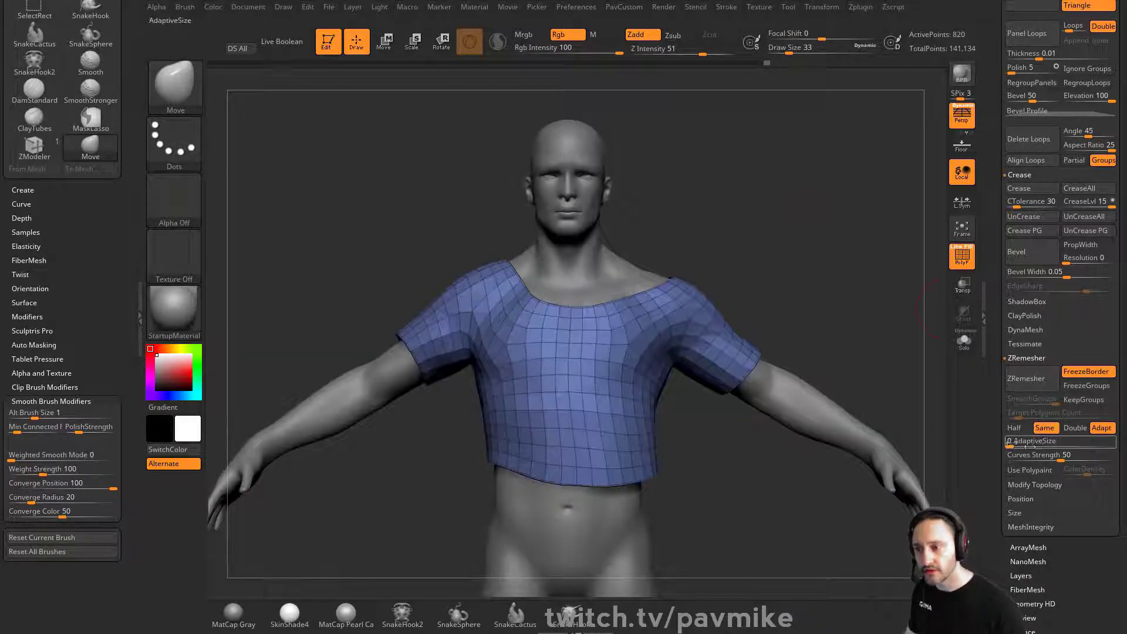
Try remeshing the shirt at the Same polygon count with FreezeBorder on, inspect it, and undo the remesh
click(1027, 379)
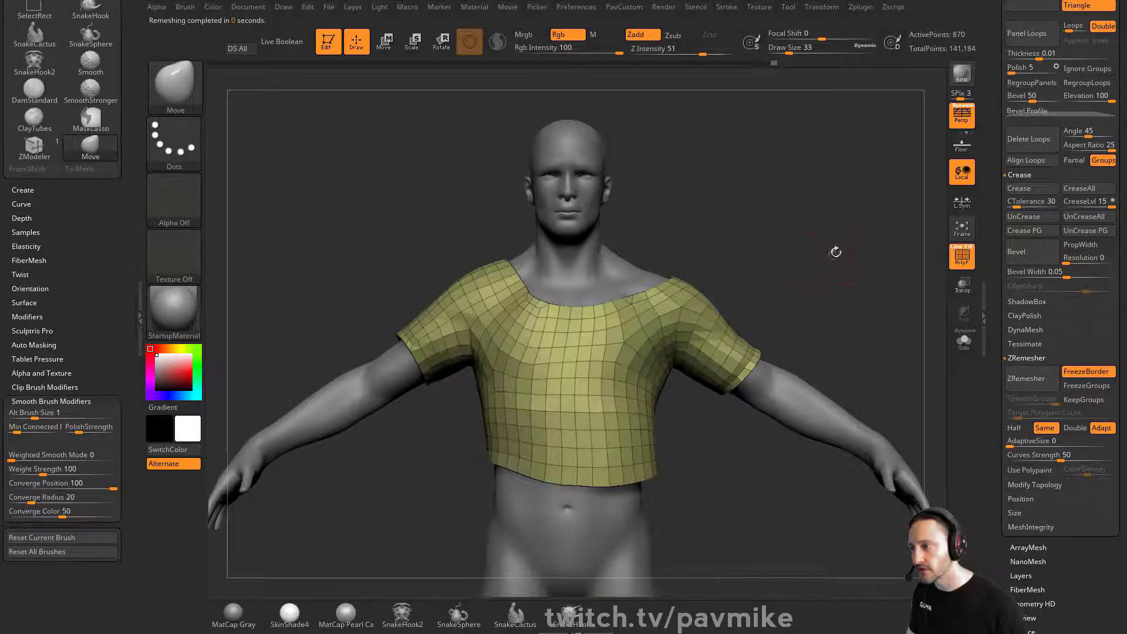
drag(836, 251, 627, 270)
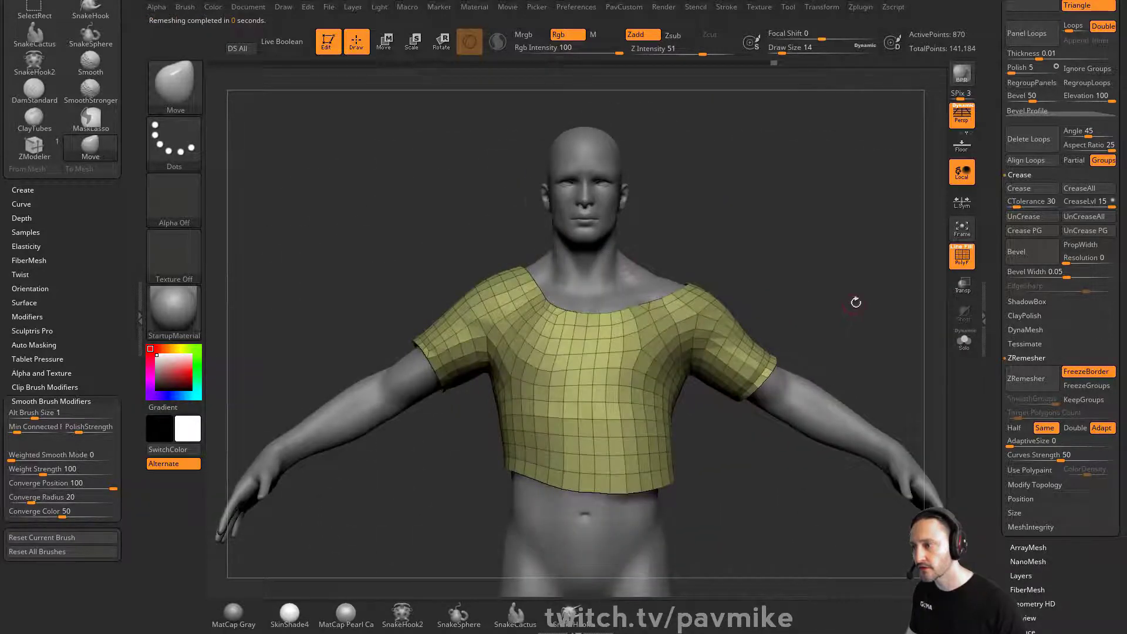
alt+drag(856, 302, 890, 333)
key(ctrl+z)
Isolate the shirt, try ZRemesher with frozen borders at the Same and Half settings, and undo the result
click(958, 339)
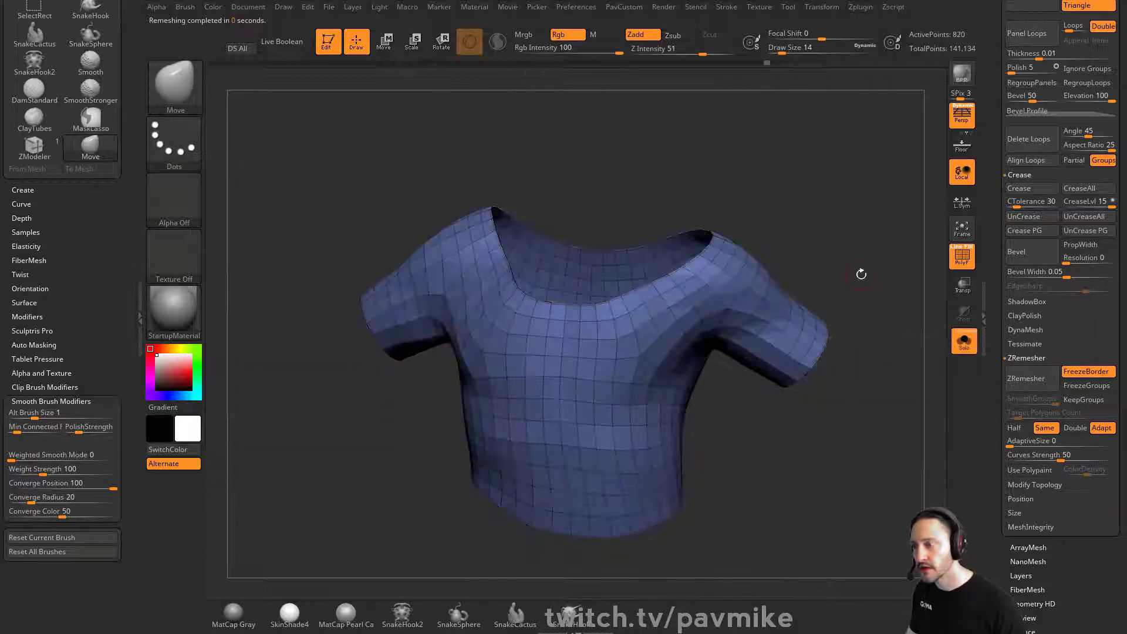
key(space)
click(837, 170)
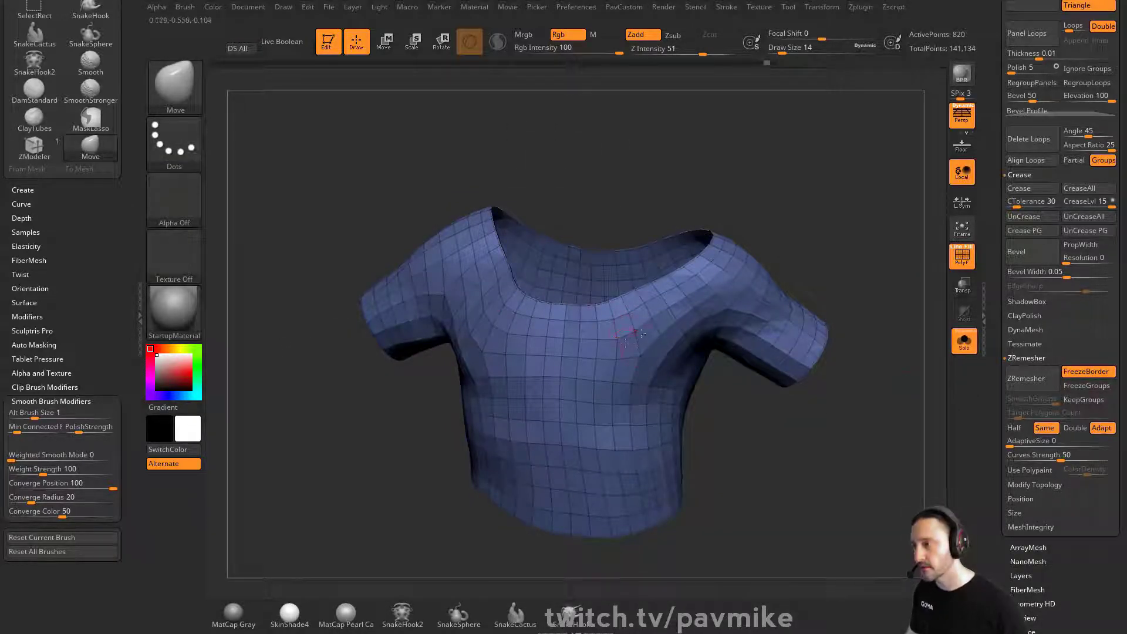
click(1028, 380)
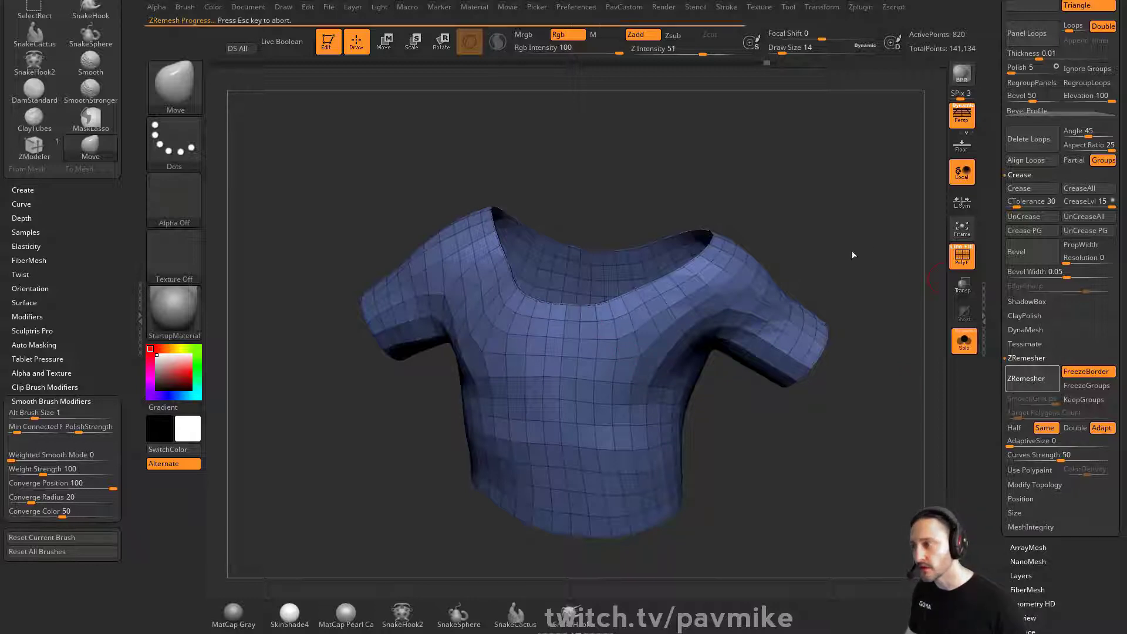
key(ctrl+z)
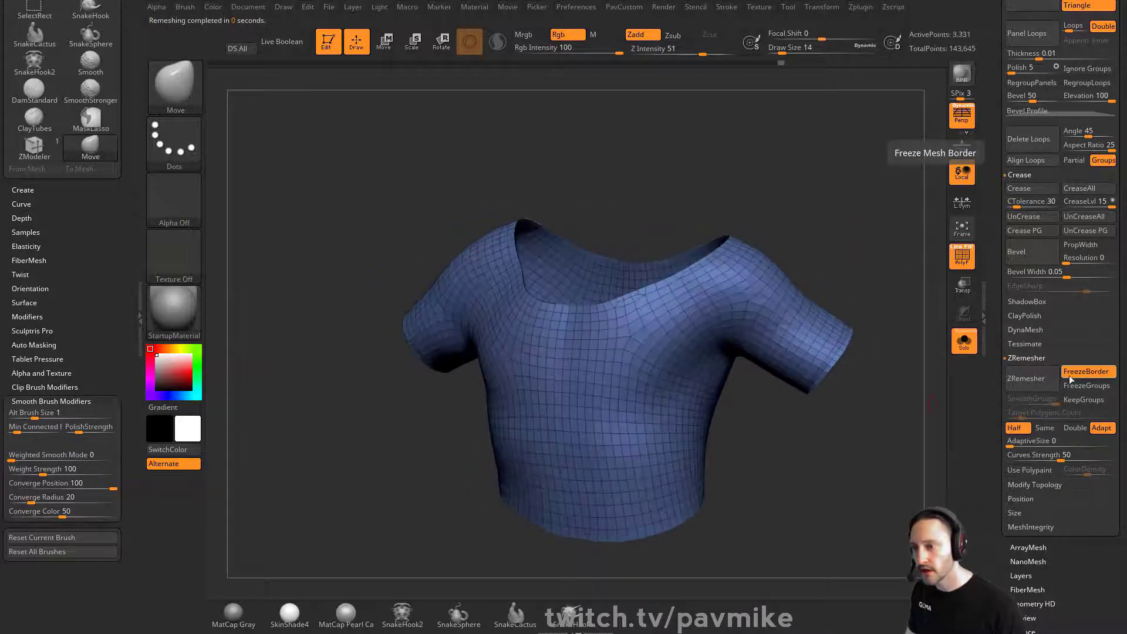
Turn off FreezeBorder, remesh the shirt at the Same polygon count, and compare it with the body
click(1087, 374)
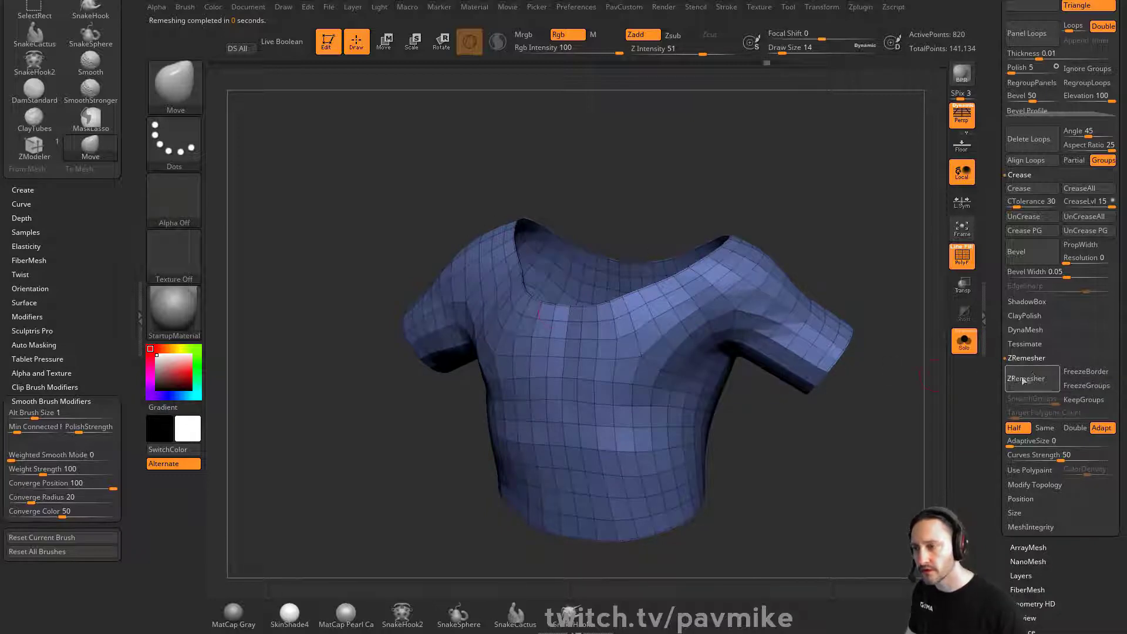
click(1045, 428)
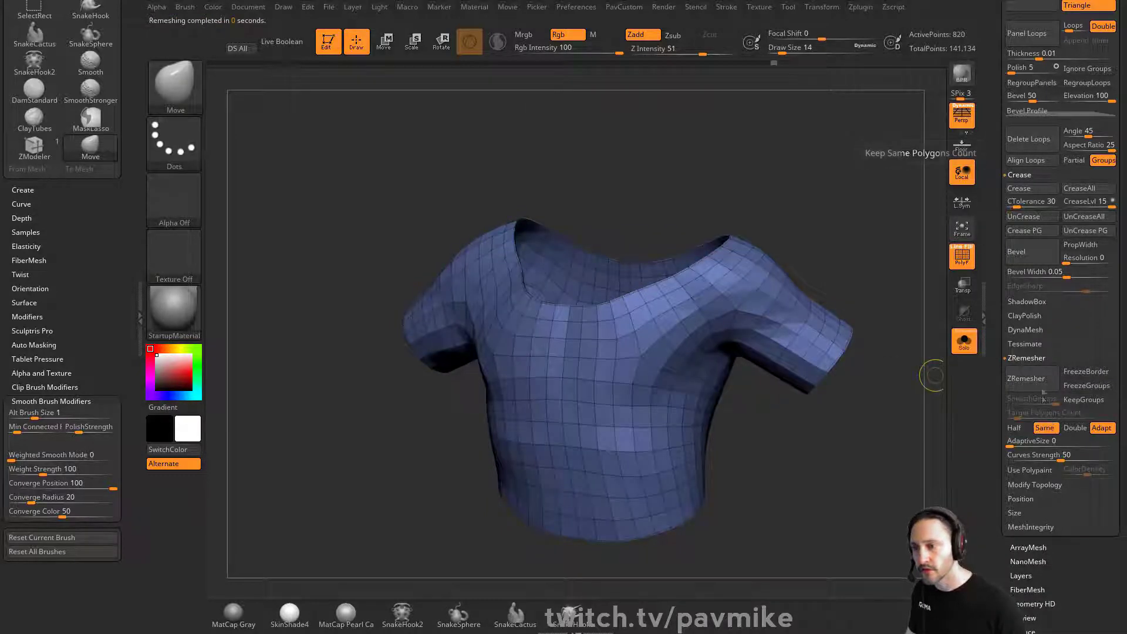
click(1026, 378)
drag(878, 272, 803, 314)
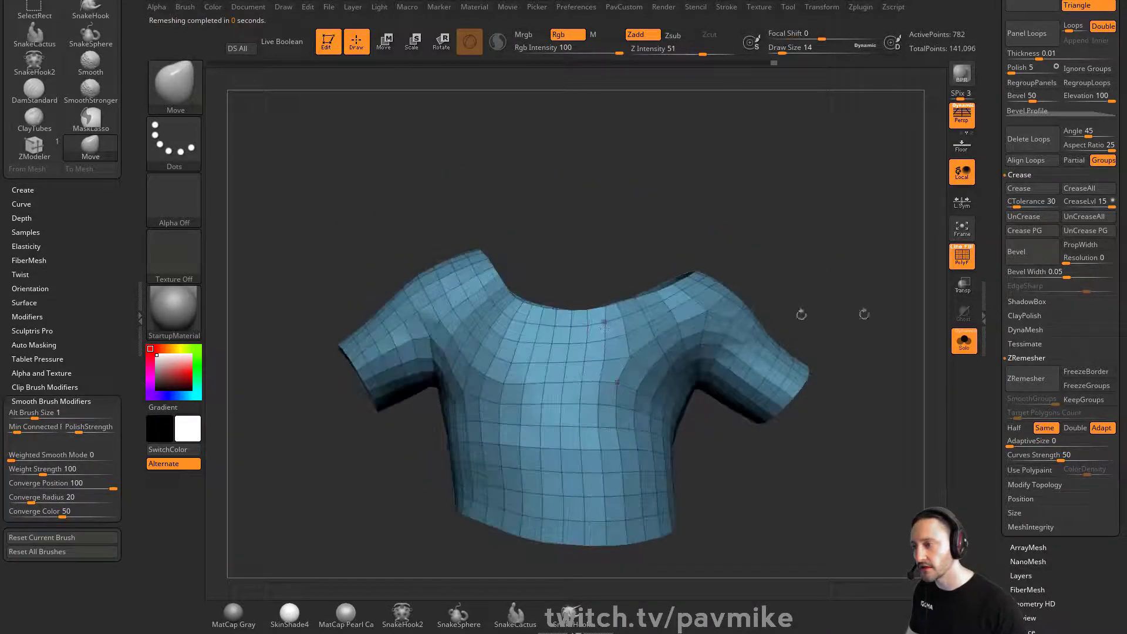
click(964, 341)
drag(880, 279, 811, 259)
click(963, 340)
Close the holes at the shirt's neck, sleeve and waist openings
key(grave)
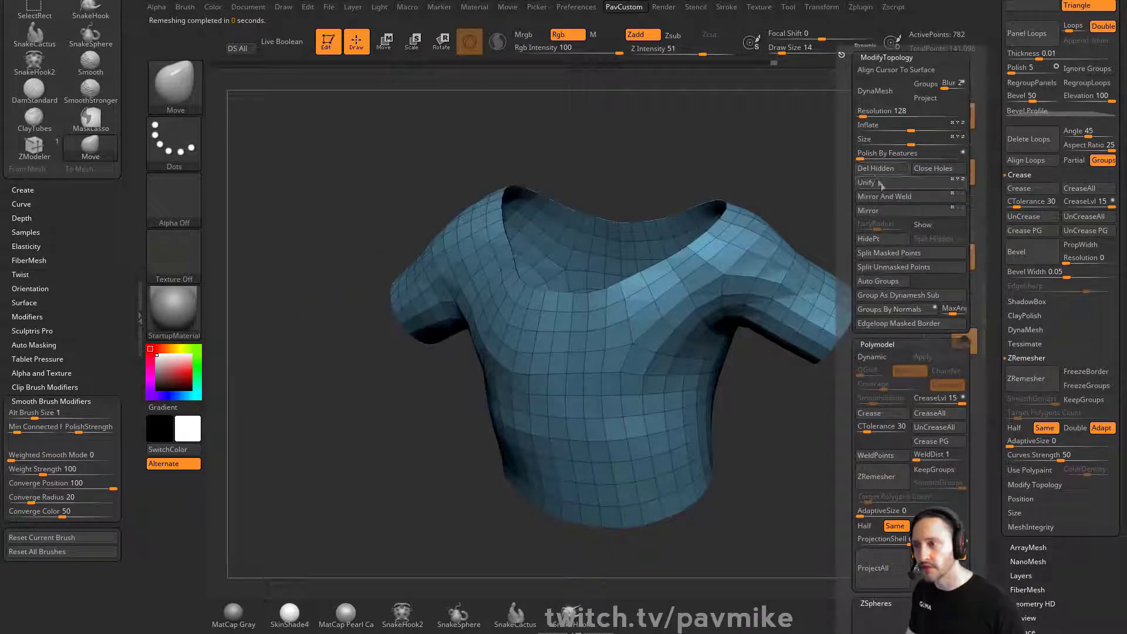
click(931, 166)
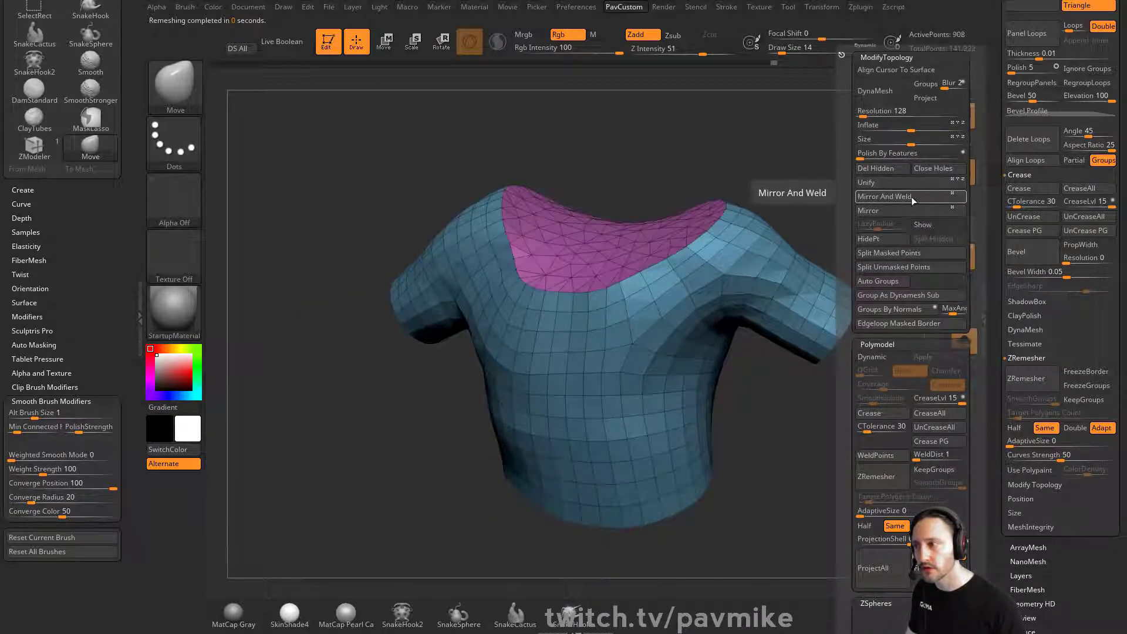
mouse_move(798, 195)
mouse_down()
mouse_move(790, 257)
mouse_move(834, 188)
mouse_up()
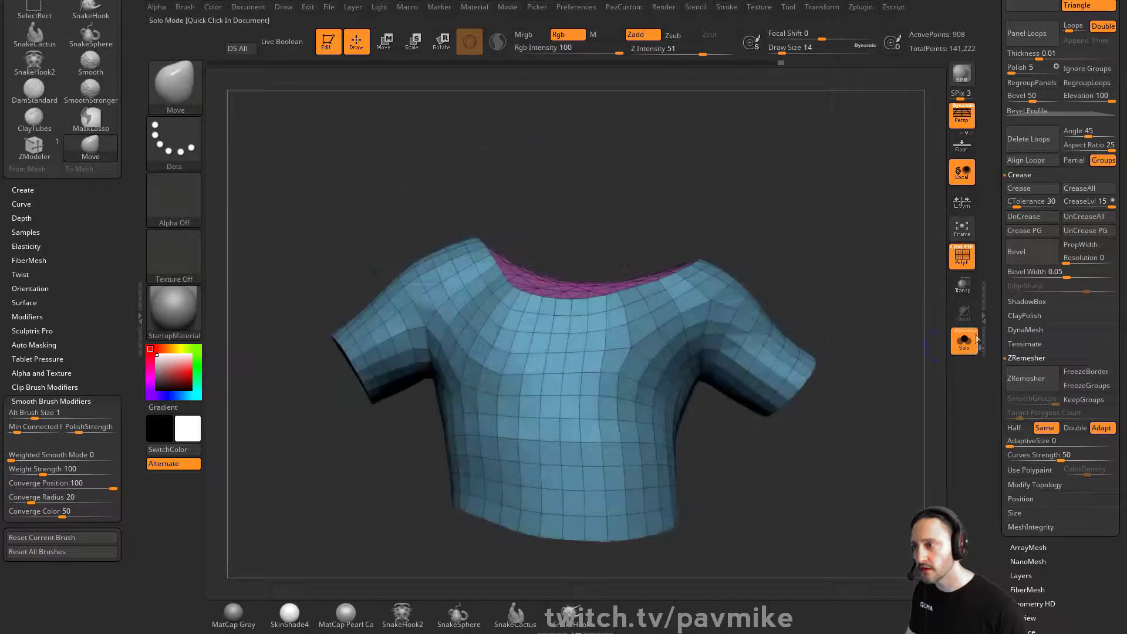
Show the body and adjust the capped shirt around the torso and neckline with the Move brush, using draw size 62
click(966, 340)
drag(869, 340, 763, 376)
key(s)
mouse_move(560, 377)
mouse_down()
mouse_move(577, 376)
mouse_move(591, 350)
mouse_move(599, 368)
mouse_up()
key(s)
drag(810, 264, 751, 317)
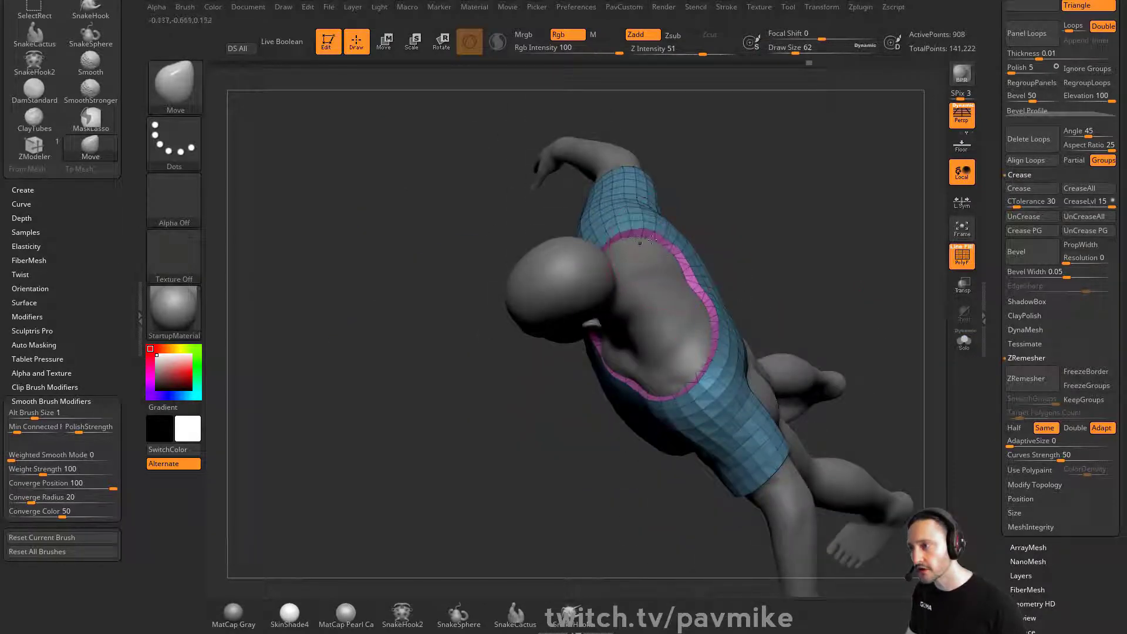
drag(652, 240, 587, 311)
Move the front neckline closer to the chest with the Move brush at draw size 44
shift+drag(868, 273, 850, 267)
key(s)
drag(881, 257, 802, 255)
key(s)
drag(582, 265, 591, 266)
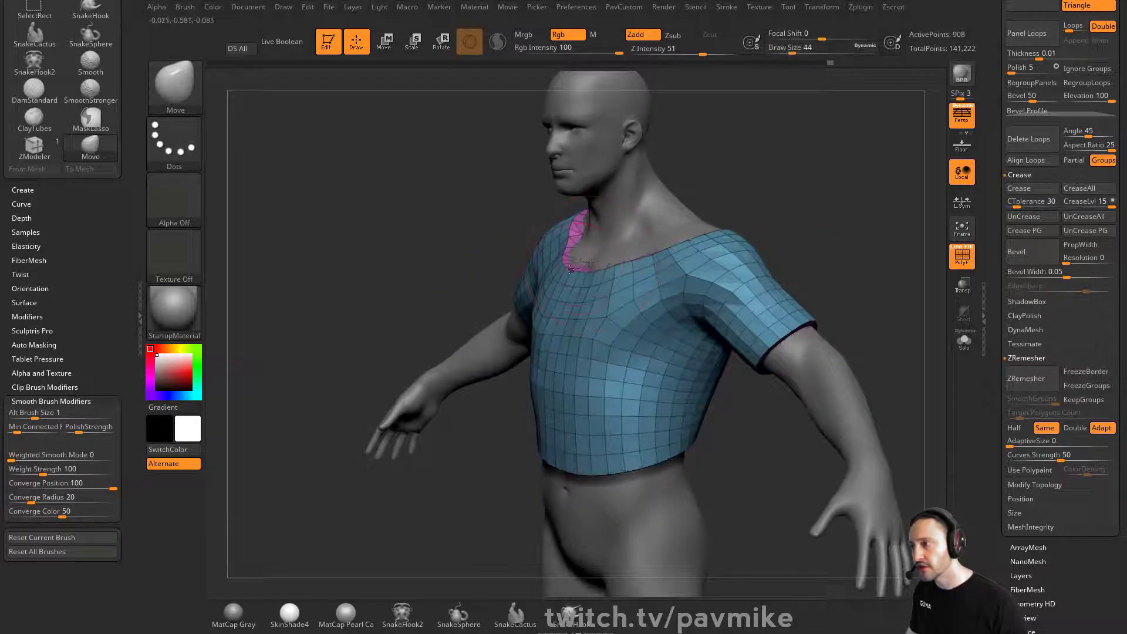
drag(729, 171, 582, 225)
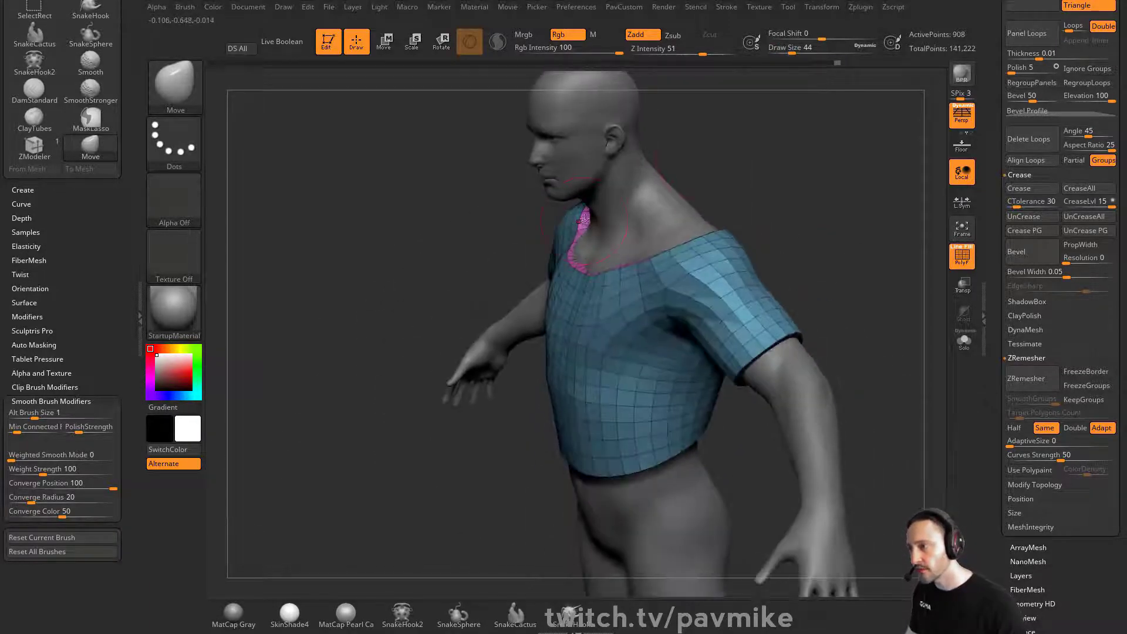
Refine the front collar edge with short Move brush strokes at draw size 33
drag(687, 182, 737, 176)
key(s)
drag(618, 251, 614, 251)
drag(696, 252, 698, 246)
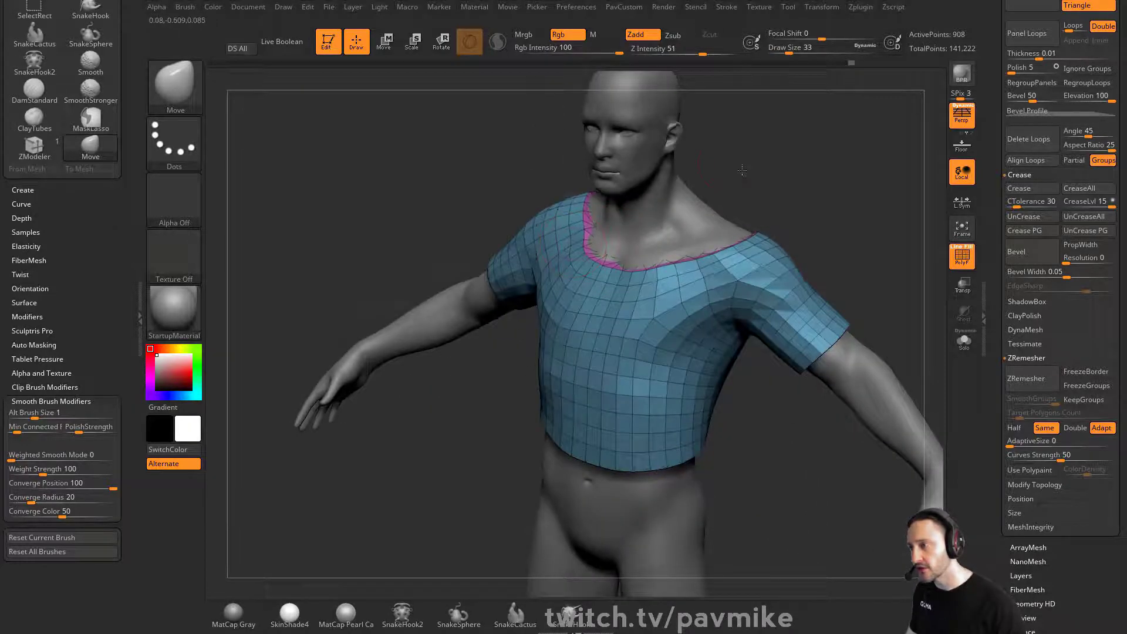
Examine the low-poly shirt's fit around the body from the front, below and above
drag(740, 171, 840, 176)
drag(716, 148, 726, 108)
drag(833, 306, 521, 327)
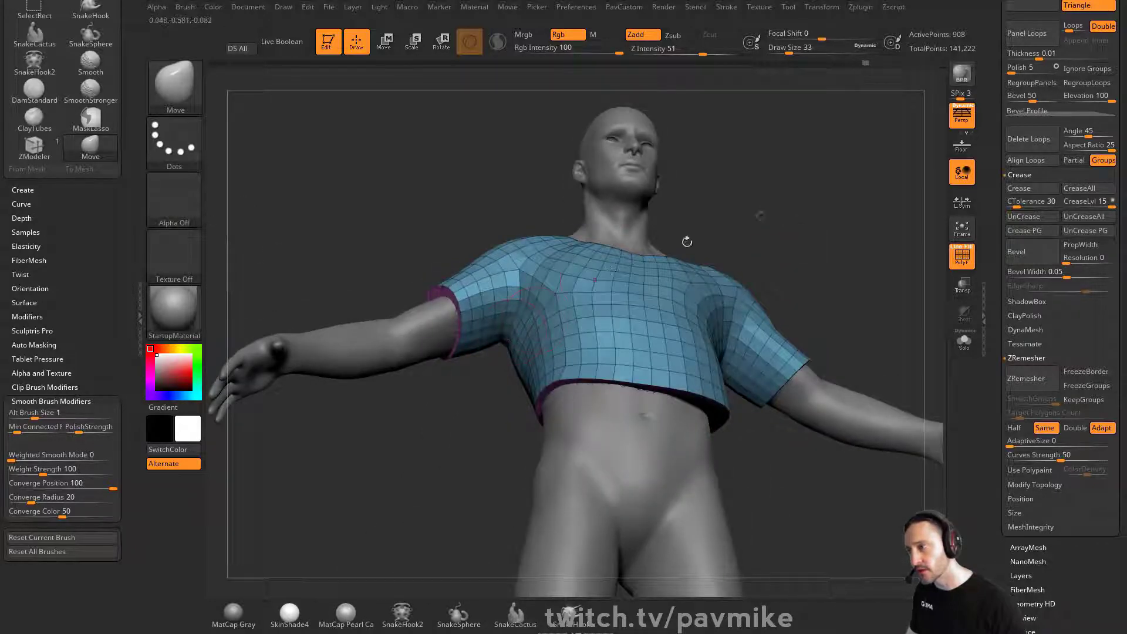
drag(687, 242, 726, 227)
drag(663, 247, 763, 435)
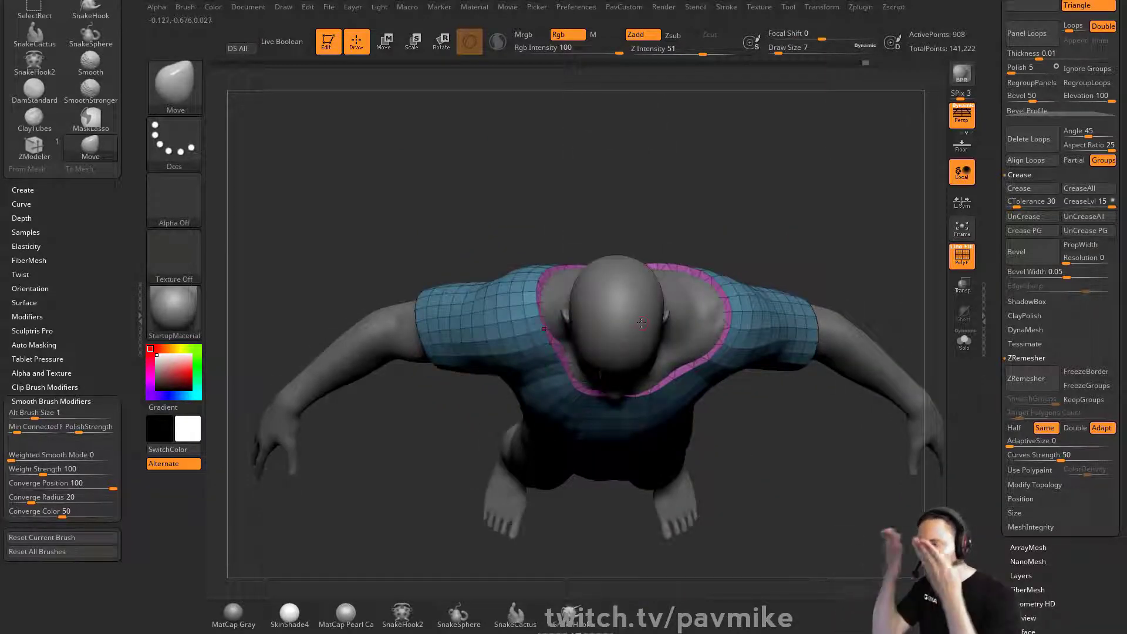
mouse_move(731, 198)
mouse_down()
mouse_move(763, 151)
mouse_move(813, 209)
mouse_move(851, 210)
mouse_move(734, 257)
mouse_up()
mouse_move(672, 354)
mouse_down()
mouse_move(720, 333)
mouse_move(711, 348)
mouse_up()
key(s)
drag(811, 235, 850, 251)
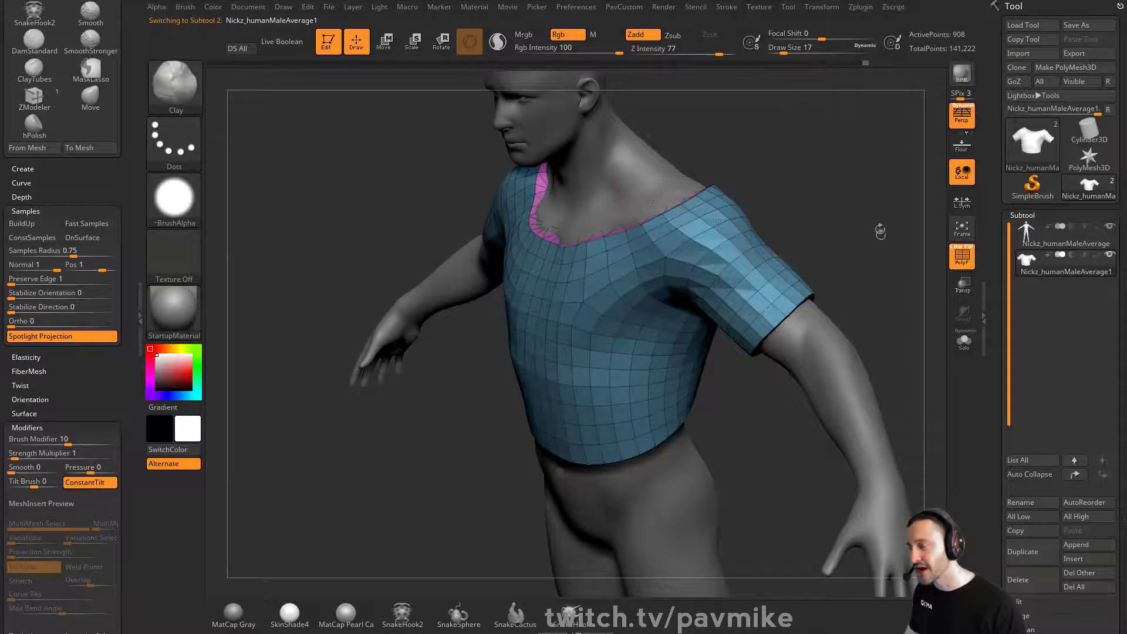
Subdivide the shirt mesh by one level and hide its polygon wireframe
mouse_move(880, 232)
mouse_down()
mouse_move(763, 253)
mouse_move(898, 212)
mouse_up()
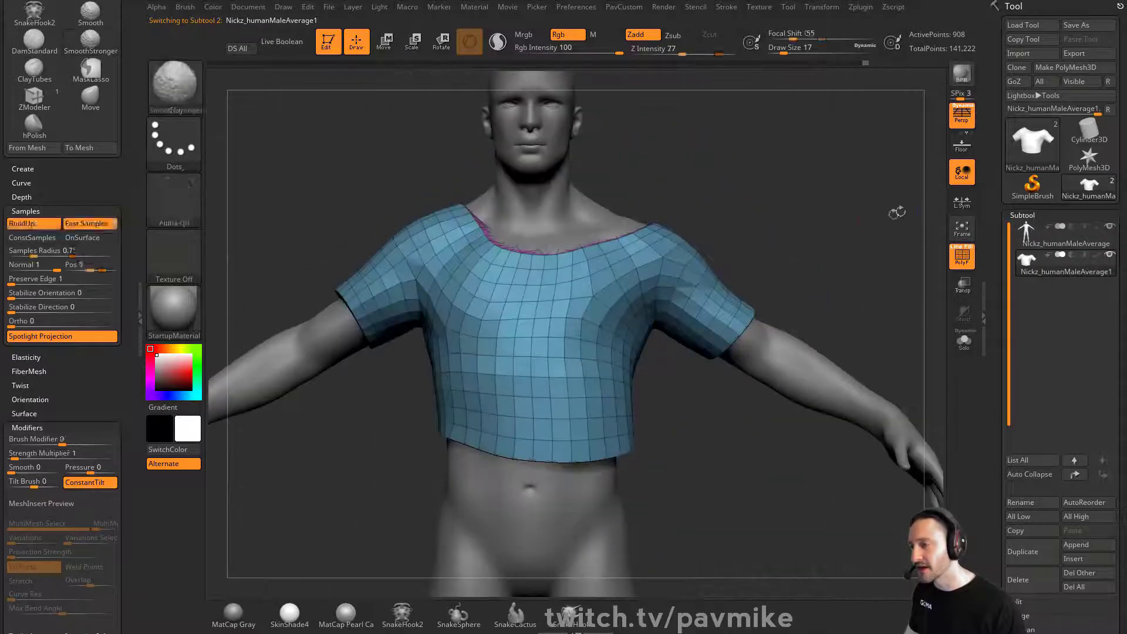
key(s)
drag(879, 228, 863, 244)
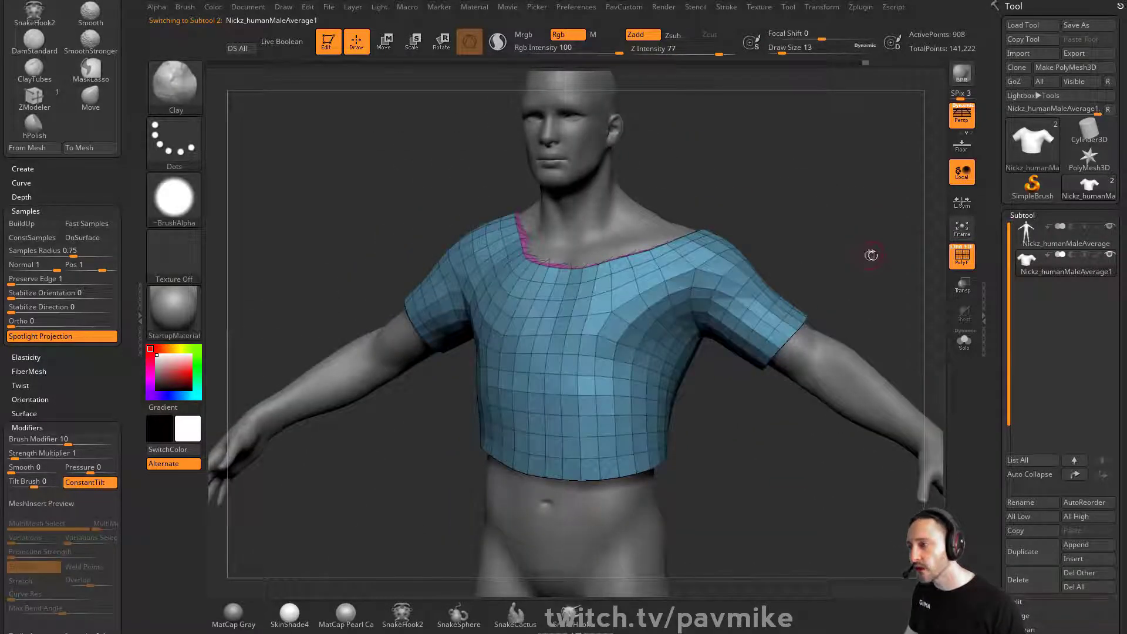
key(3)
click(903, 444)
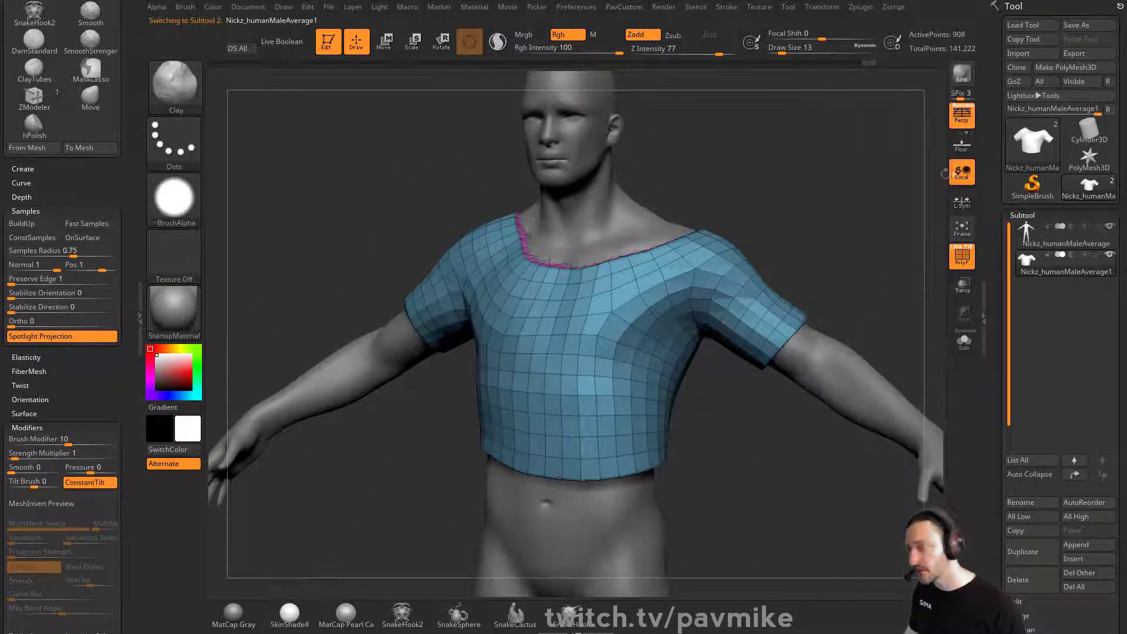
key(ctrl+d)
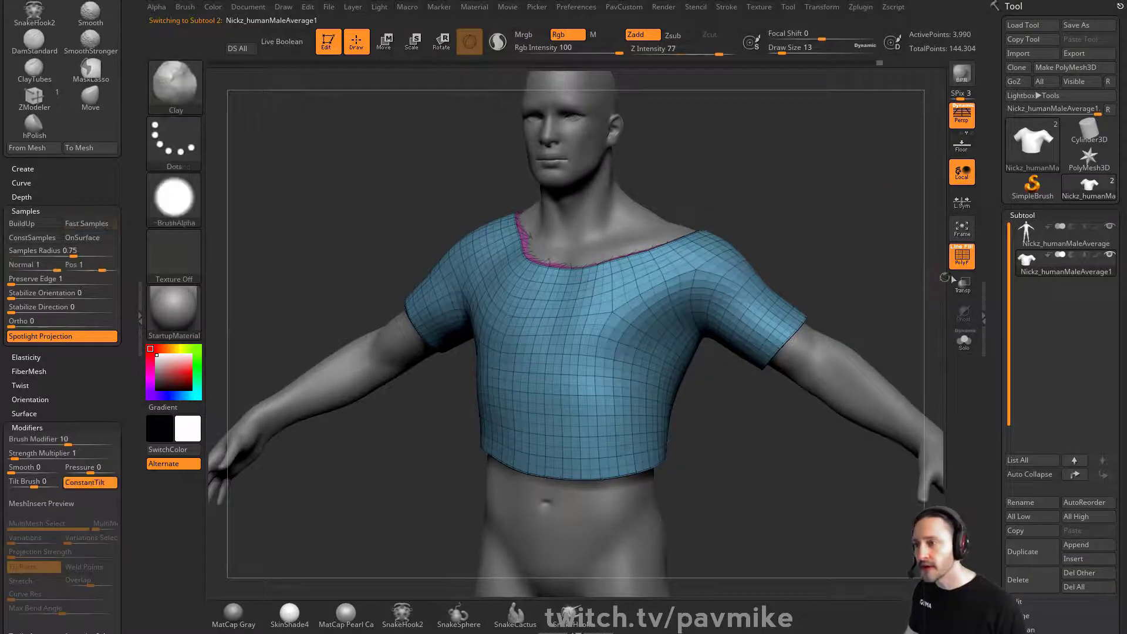
click(962, 257)
drag(871, 264, 854, 275)
Sculpt diagonal folds across the shirt's lower front with the Standard brush at draw size 14, smoothing them lightly
key(1)
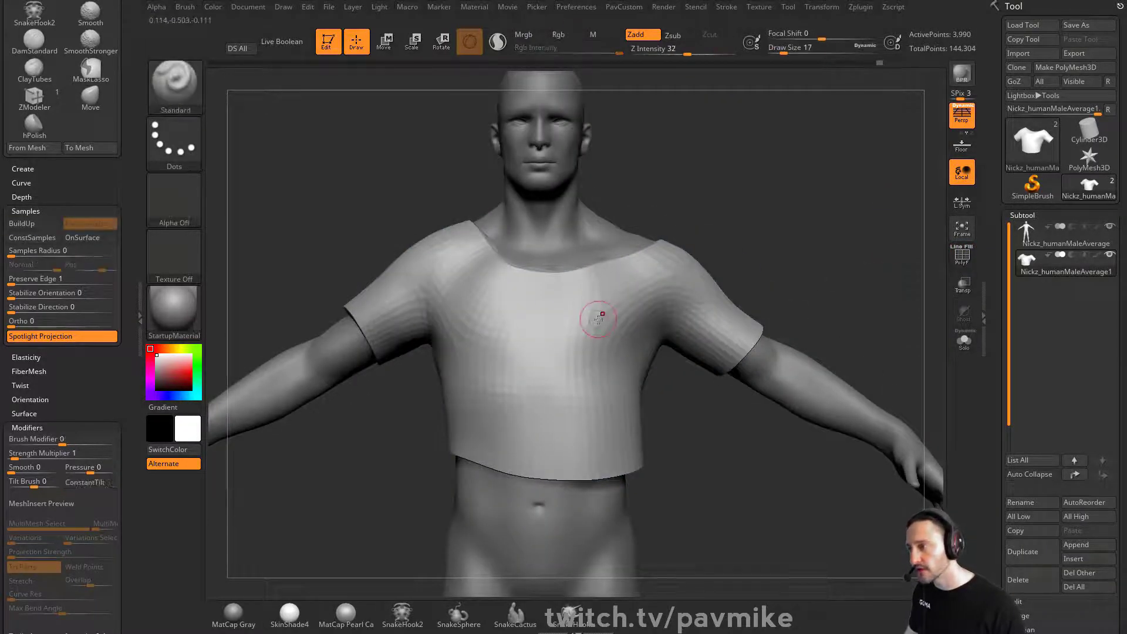
key(space)
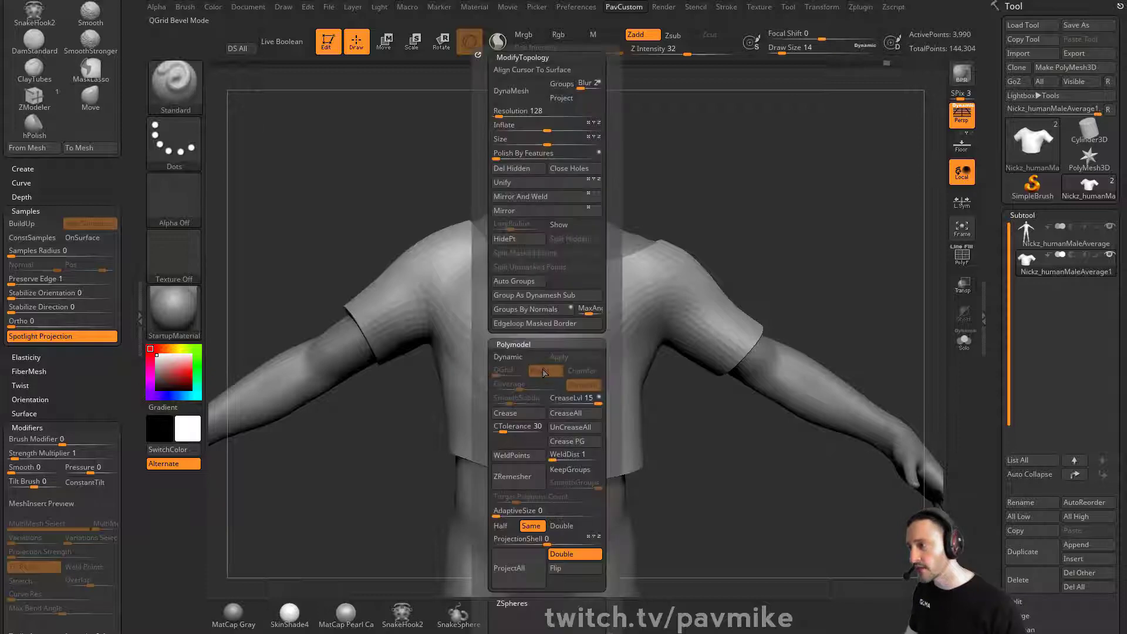
drag(461, 382, 534, 463)
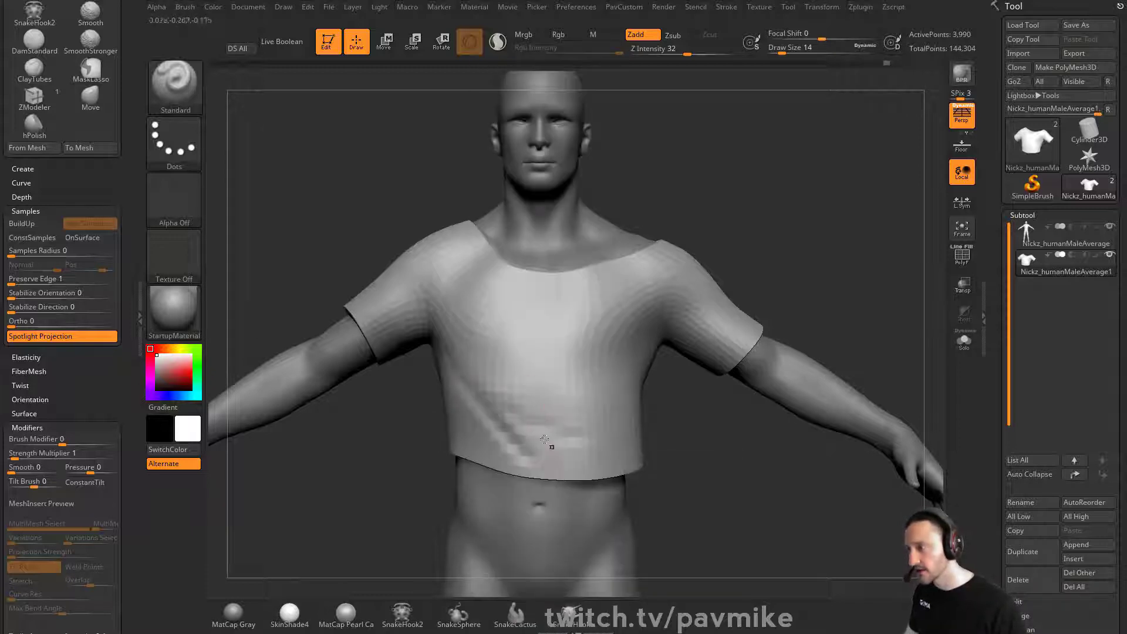
drag(463, 361, 546, 453)
drag(502, 382, 599, 422)
key(space)
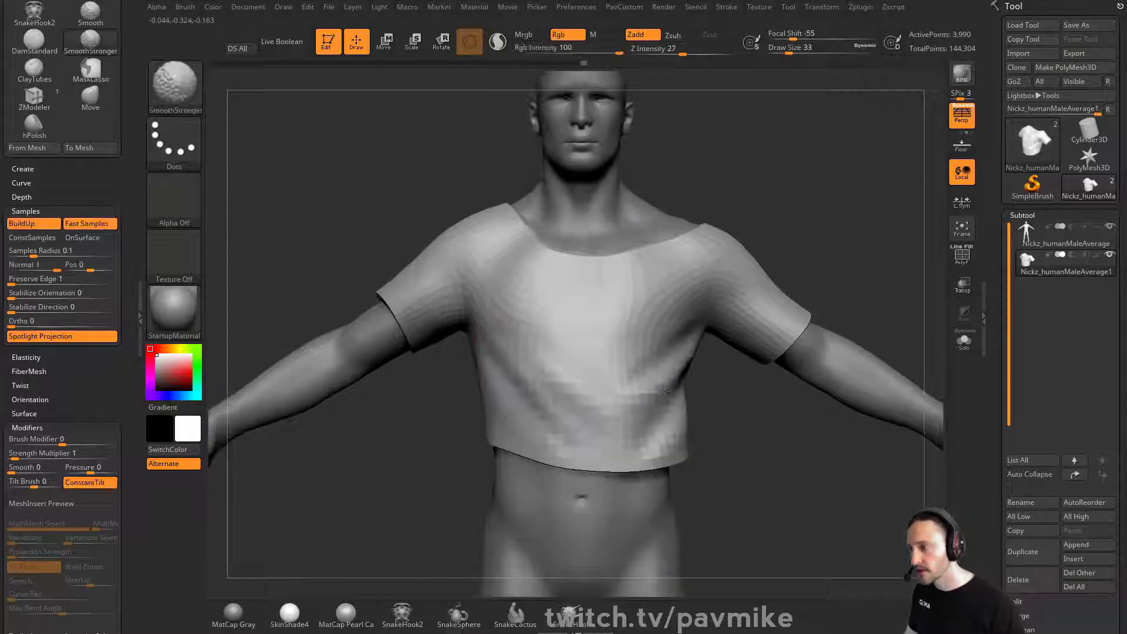
shift+drag(665, 391, 643, 384)
Sculpt folds from the shoulder and sleeve toward the chest with the Standard brush at draw size 25
mouse_move(640, 329)
right_down()
mouse_move(625, 282)
mouse_move(623, 303)
mouse_move(810, 287)
right_up()
key(s)
click(430, 308)
drag(384, 305, 420, 314)
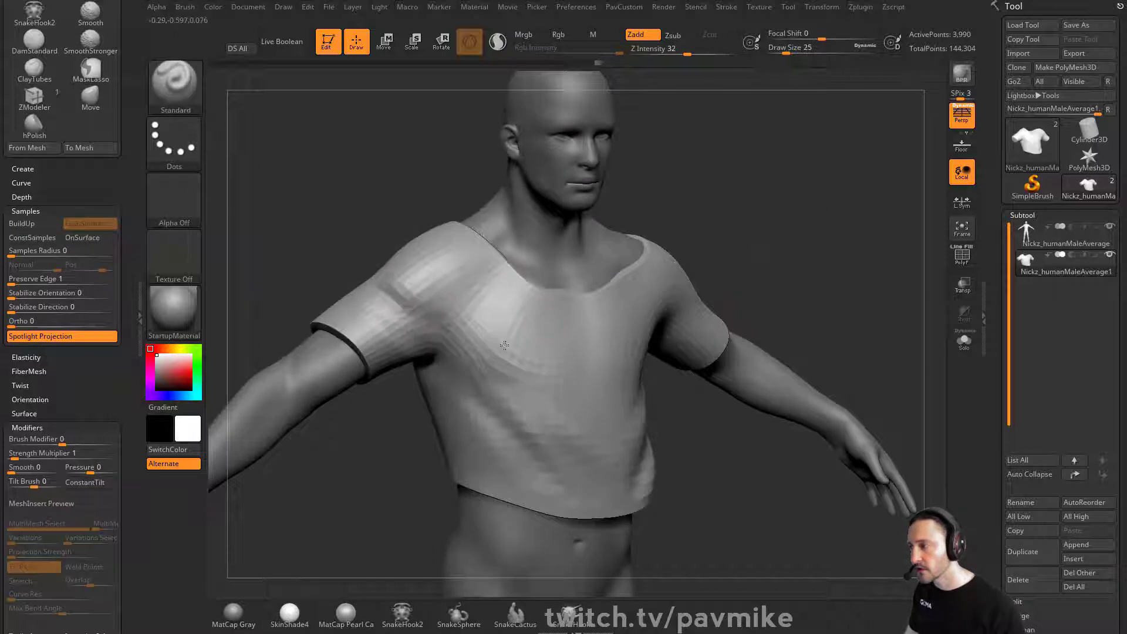
mouse_move(811, 240)
right_down()
mouse_move(813, 204)
mouse_move(793, 258)
right_up()
Add smaller folds around the shoulder and sleeves with the Standard brush at draw size 13
key(s)
click(592, 315)
right_drag(595, 313, 539, 345)
drag(543, 331, 630, 305)
mouse_move(634, 300)
right_down()
mouse_move(845, 153)
mouse_move(904, 170)
right_up()
right_drag(227, 565, 795, 224)
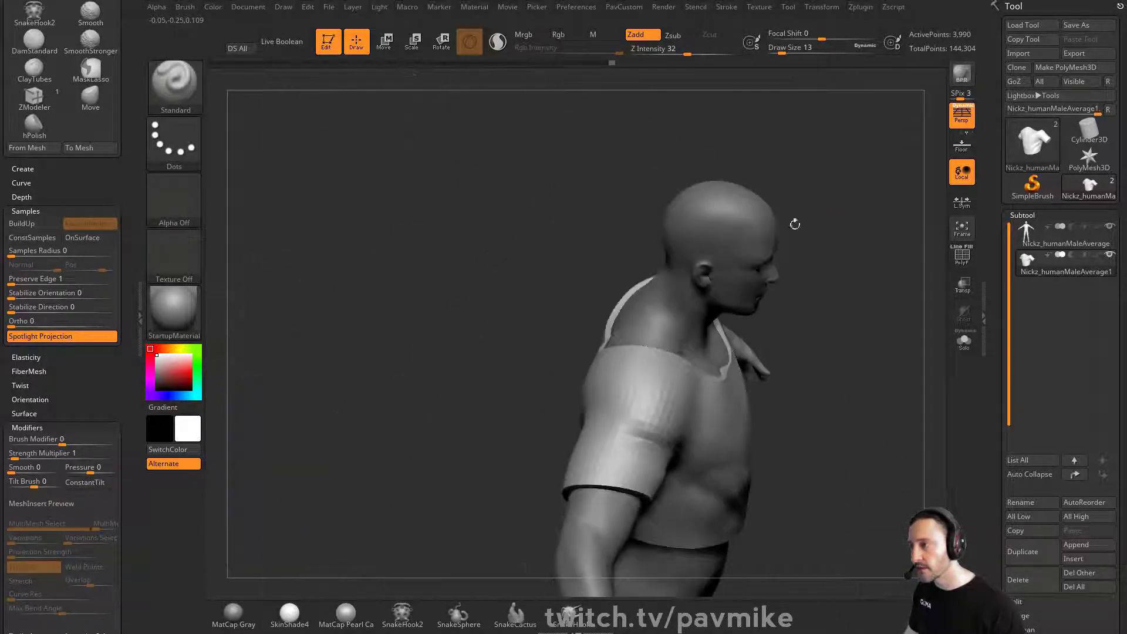
mouse_move(596, 416)
right_down()
mouse_move(529, 382)
mouse_move(649, 304)
mouse_move(646, 386)
right_up()
key(shift)
alt+right_drag(769, 349, 781, 303)
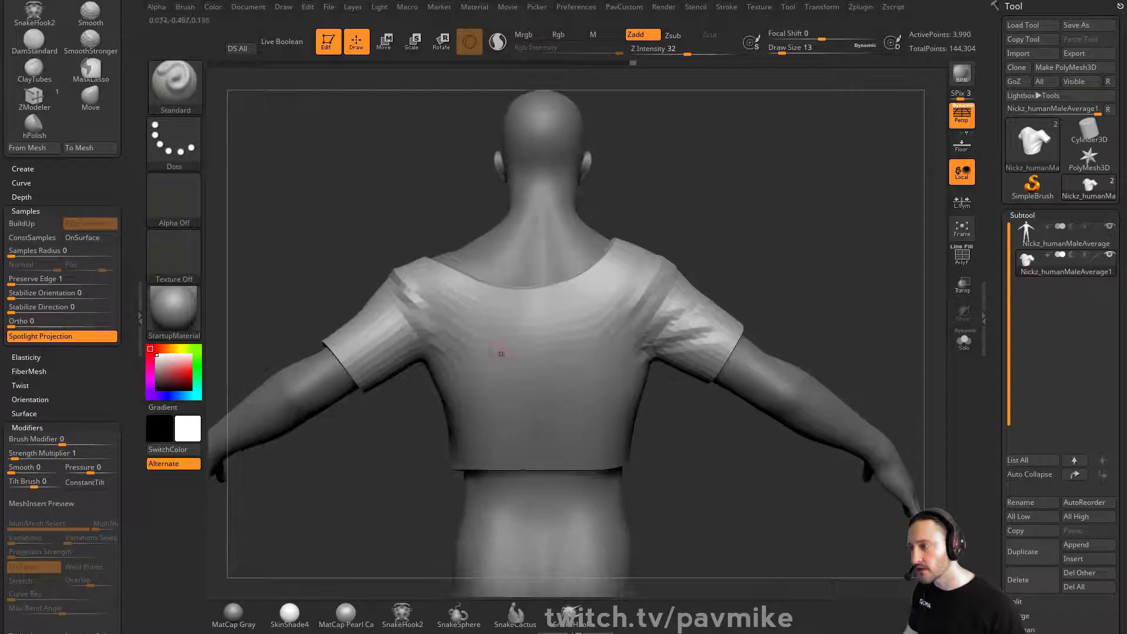
Sculpt folds on the back of the sleeve and diagonally across the lower back at draw size 20
key(s)
drag(418, 338, 288, 355)
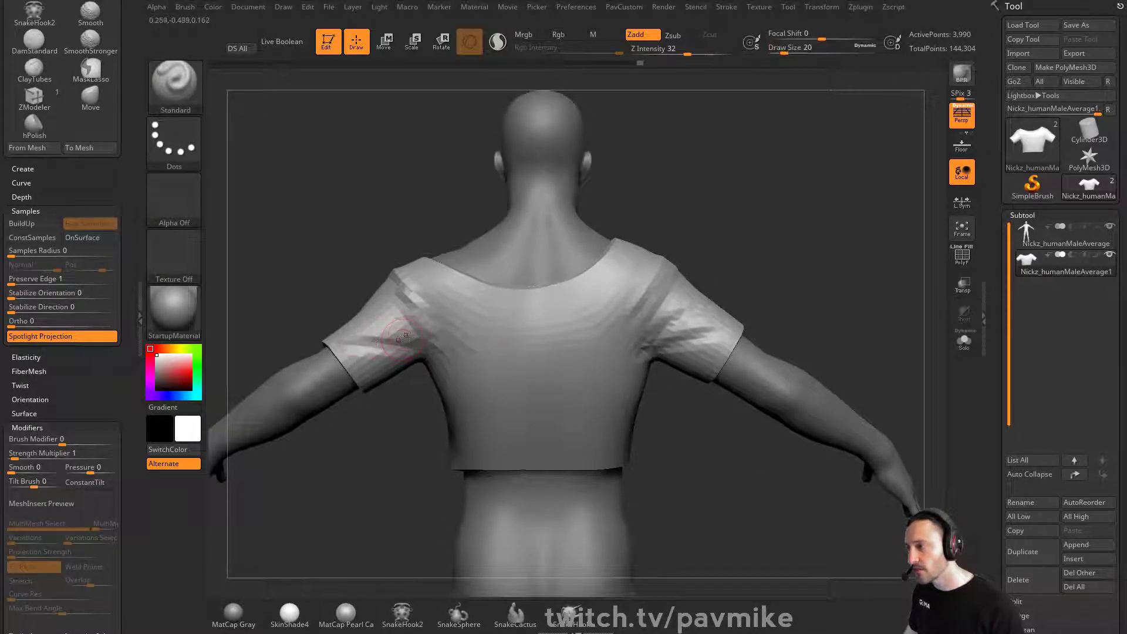
drag(404, 336, 375, 351)
drag(450, 385, 536, 442)
drag(459, 409, 529, 464)
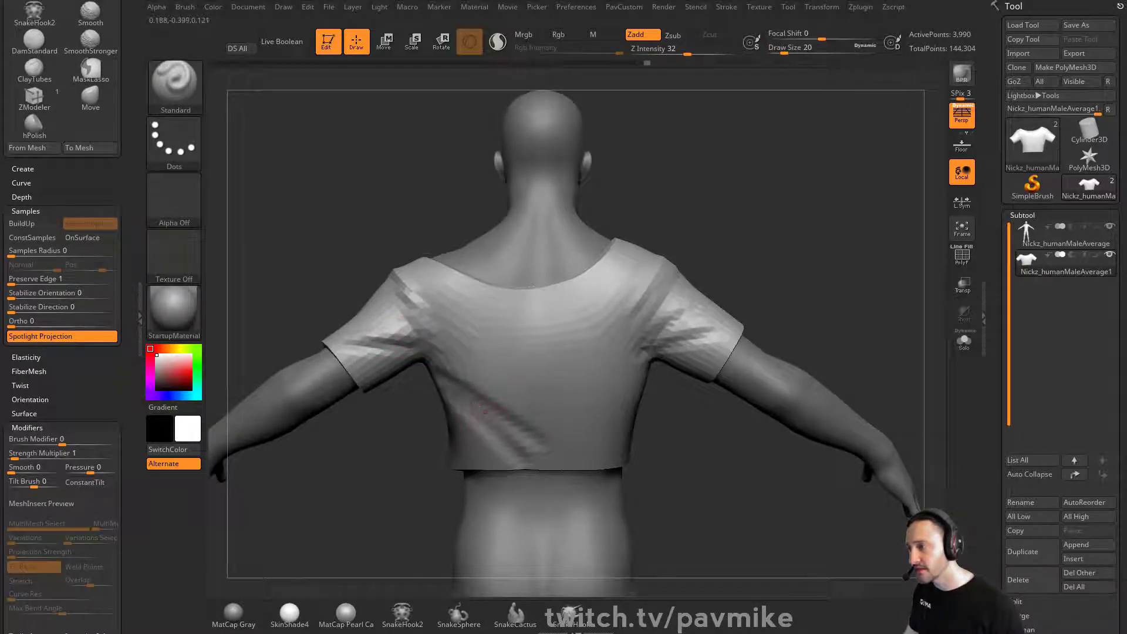
drag(485, 411, 552, 436)
shift+drag(464, 390, 535, 426)
Add matching diagonal folds on the opposite side of the lower back and smooth them
right_drag(723, 411, 610, 419)
drag(616, 418, 538, 477)
drag(605, 402, 565, 427)
right_drag(528, 418, 578, 418)
shift+drag(578, 418, 581, 413)
Build up more folds across the front of the torso at draw size 20 and smooth the chest area
mouse_move(658, 329)
right_down()
mouse_move(864, 227)
mouse_move(942, 207)
right_up()
right_drag(669, 353, 899, 235)
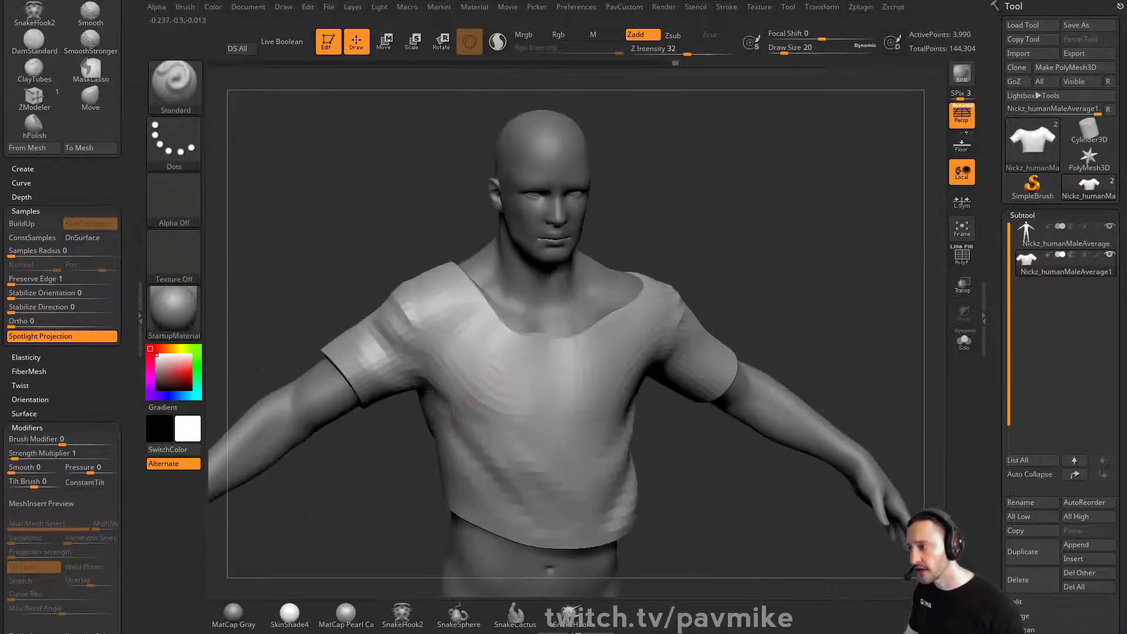
drag(454, 415, 547, 447)
mouse_move(461, 396)
mouse_down()
mouse_move(578, 478)
mouse_move(499, 426)
mouse_up()
mouse_move(802, 302)
right_down()
mouse_move(675, 310)
mouse_move(783, 255)
mouse_move(682, 282)
right_up()
mouse_move(476, 365)
shift+mouse_down()
mouse_move(528, 376)
mouse_move(449, 364)
shift+mouse_up()
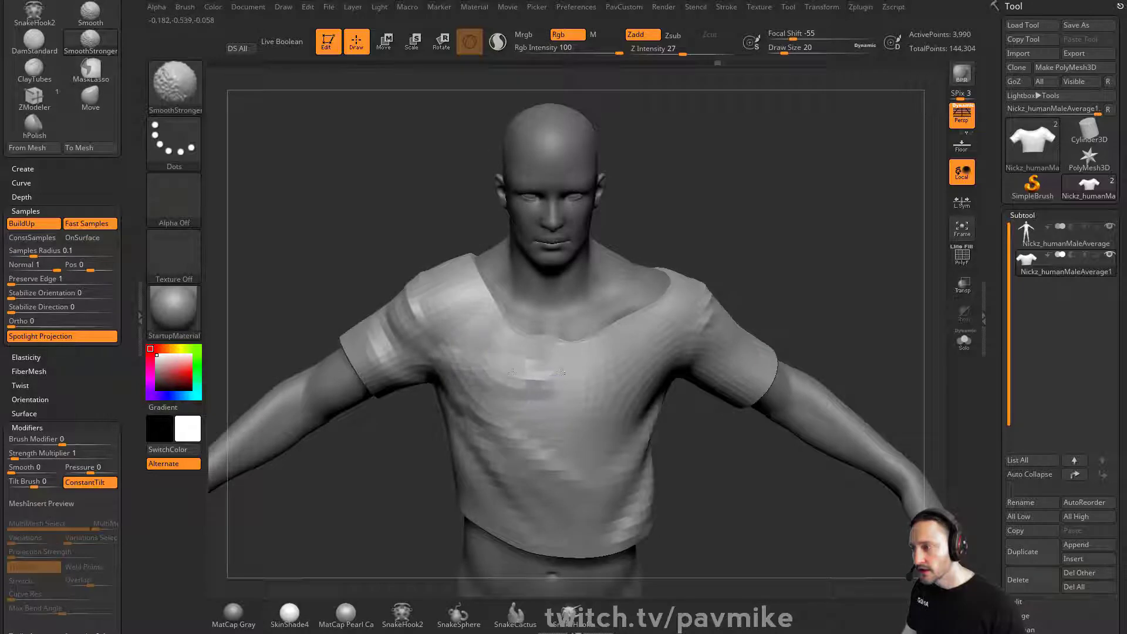
Subdivide the shirt by two more levels and remove all of its edge creases
drag(860, 279, 868, 256)
key(ctrl+d)
right_drag(831, 302, 715, 330)
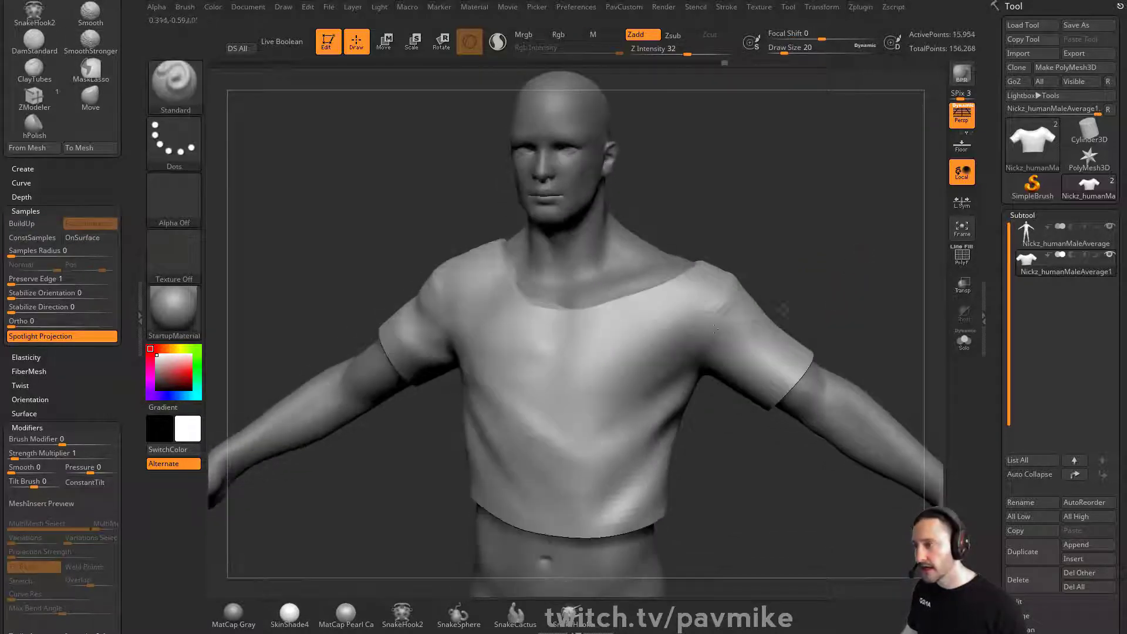
right_drag(659, 361, 683, 474)
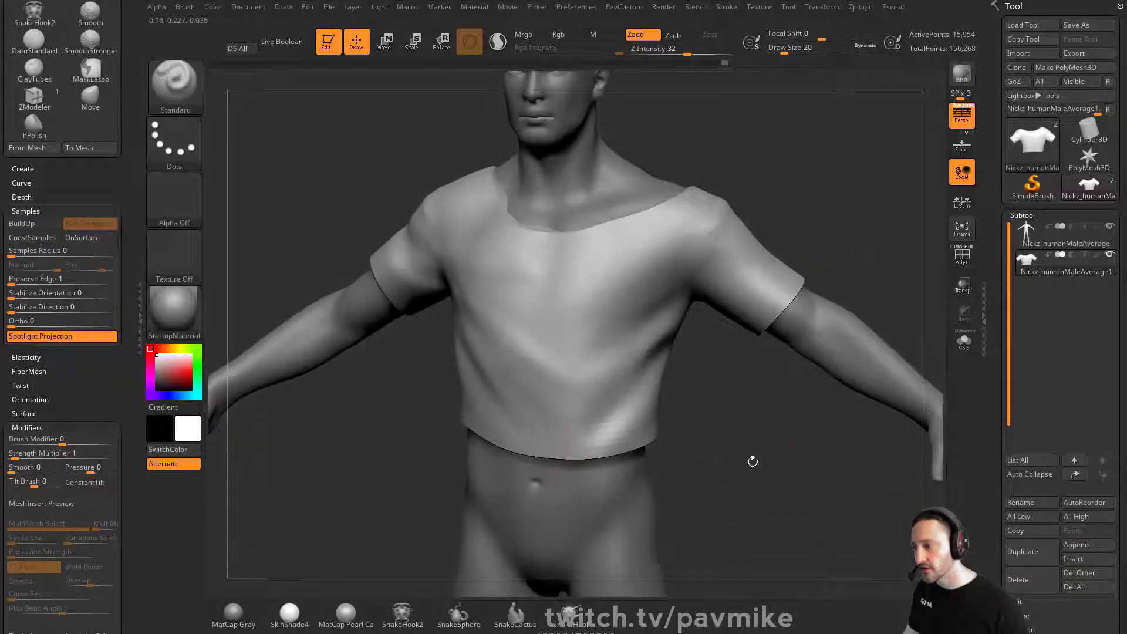
key(space)
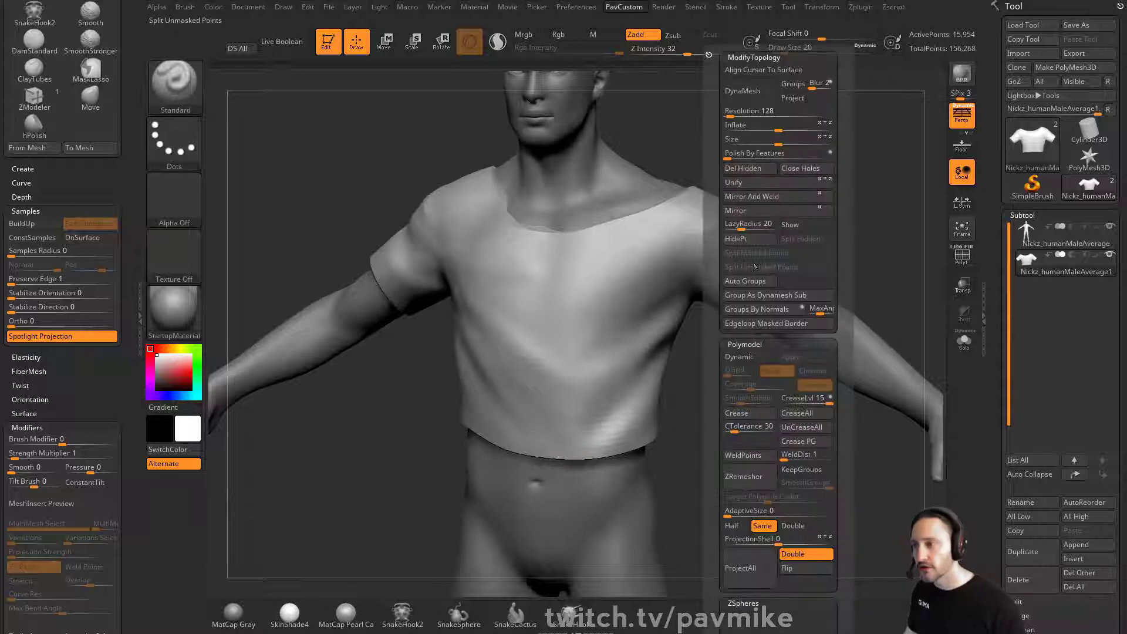
click(793, 429)
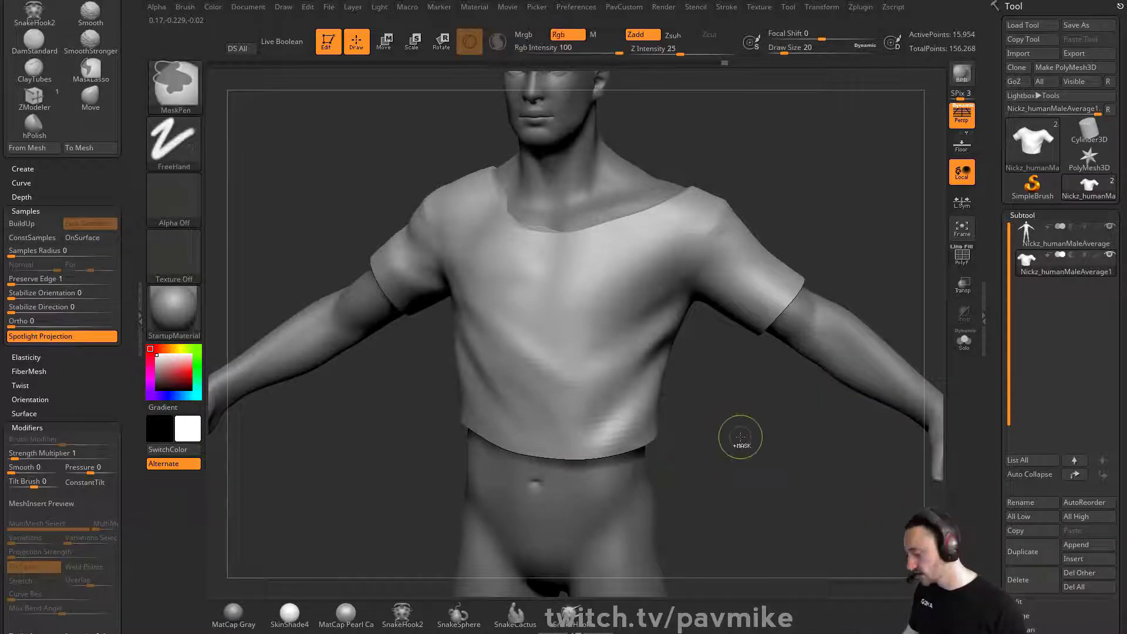
key(ctrl+d)
right_drag(800, 311, 793, 245)
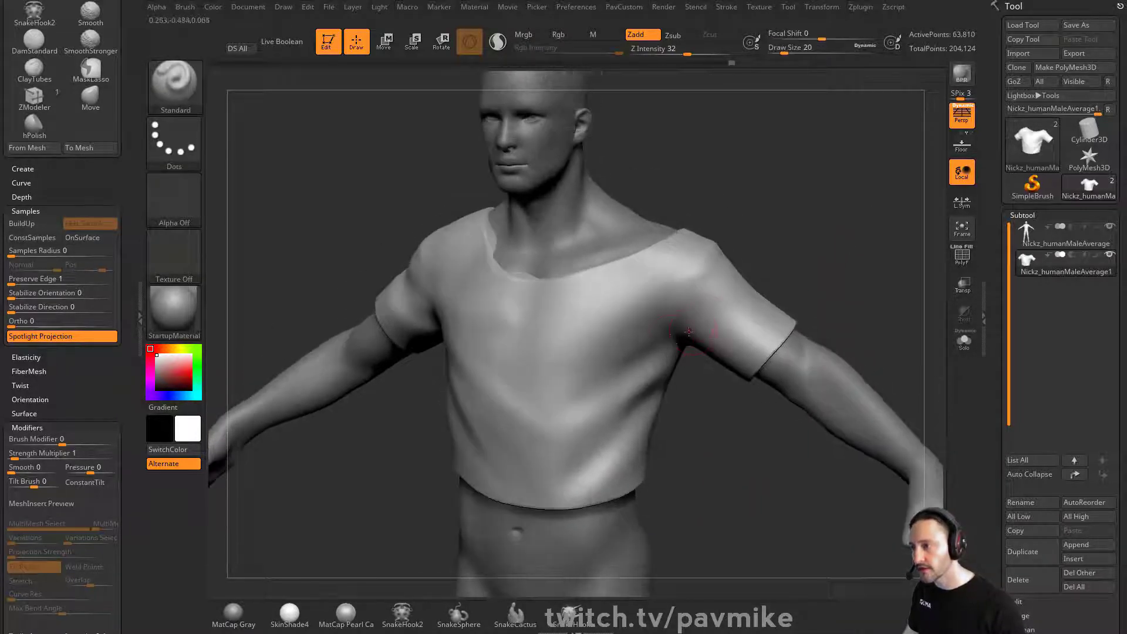
Refine the folds running from the armpit across the front of the sleeve, undoing the unwanted stroke
drag(704, 322, 731, 327)
right_drag(798, 304, 811, 298)
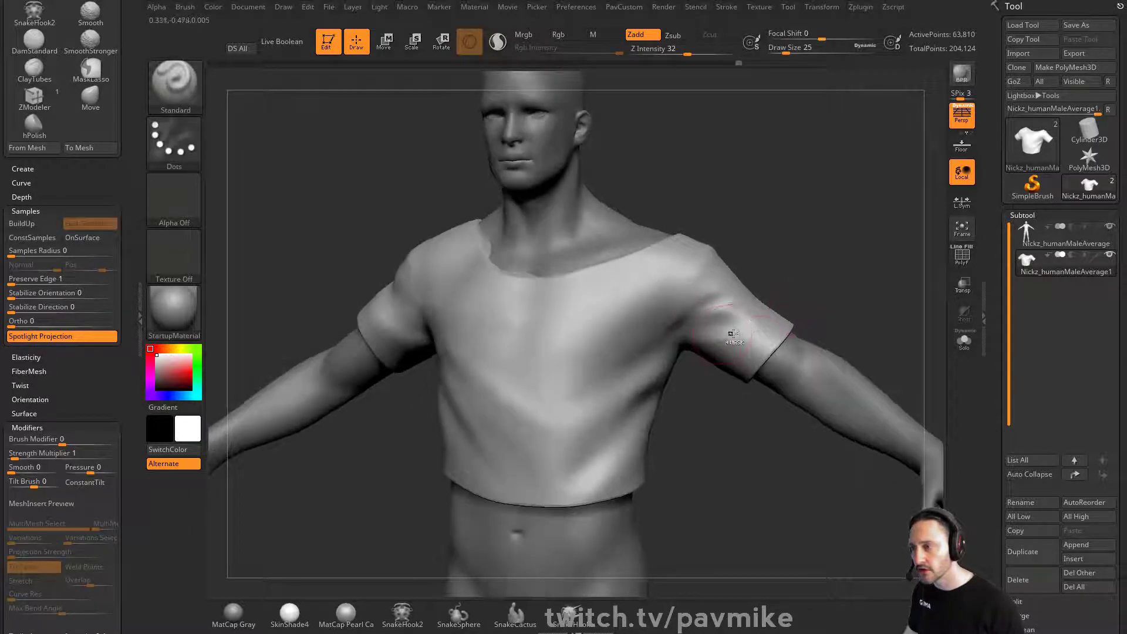
drag(733, 332, 698, 324)
shift+drag(767, 357, 785, 335)
key(ctrl+z)
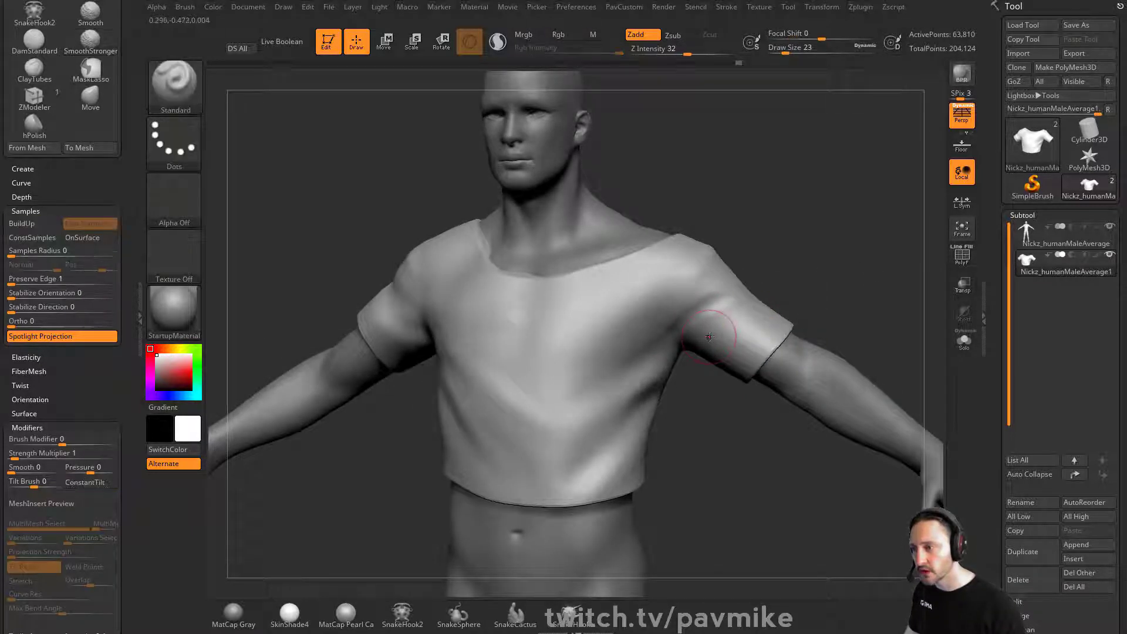
key(shift)
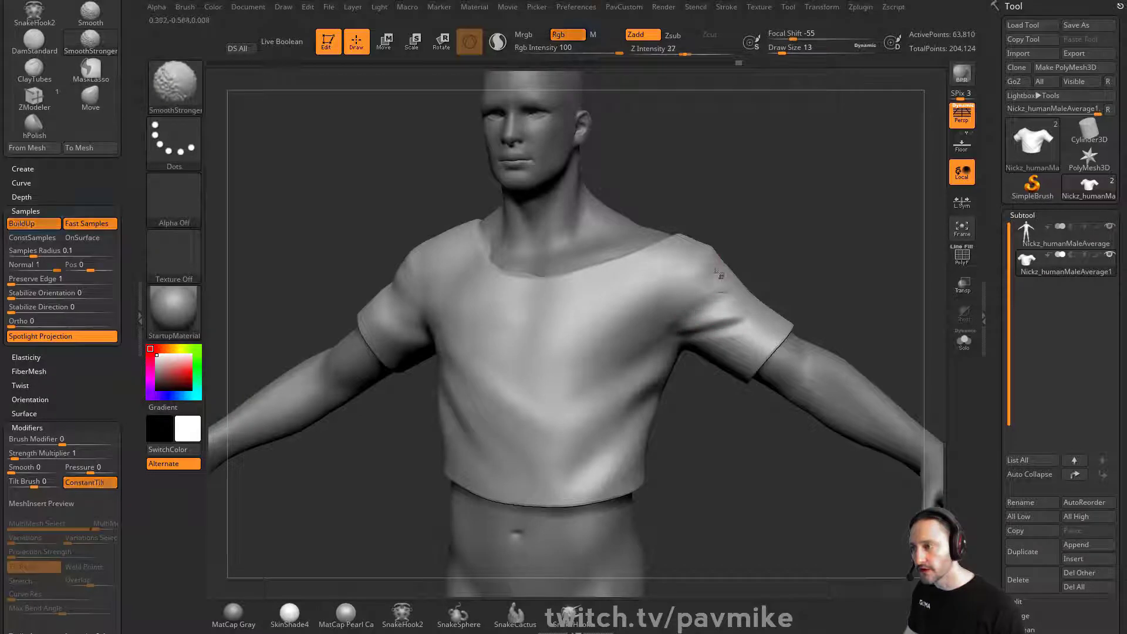
Sculpt finer shoulder and back-of-sleeve folds on both sides with the Standard brush at draw size 13
right_drag(670, 366, 728, 272)
key(shift)
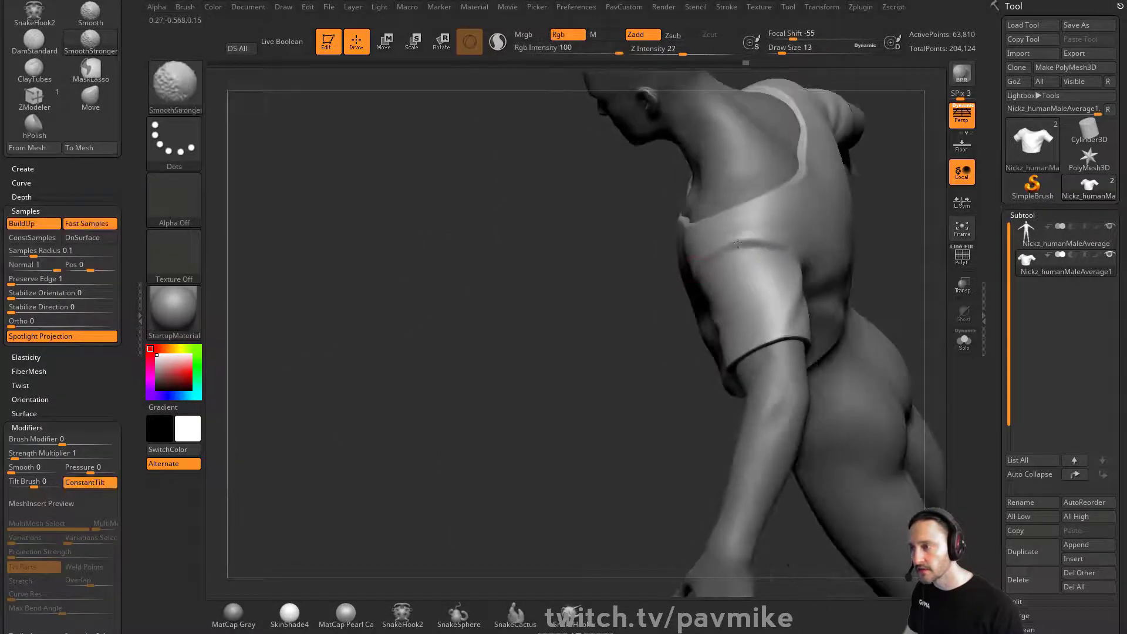
mouse_move(775, 222)
shift+right_down()
mouse_move(868, 194)
mouse_move(868, 231)
mouse_move(552, 259)
shift+right_up()
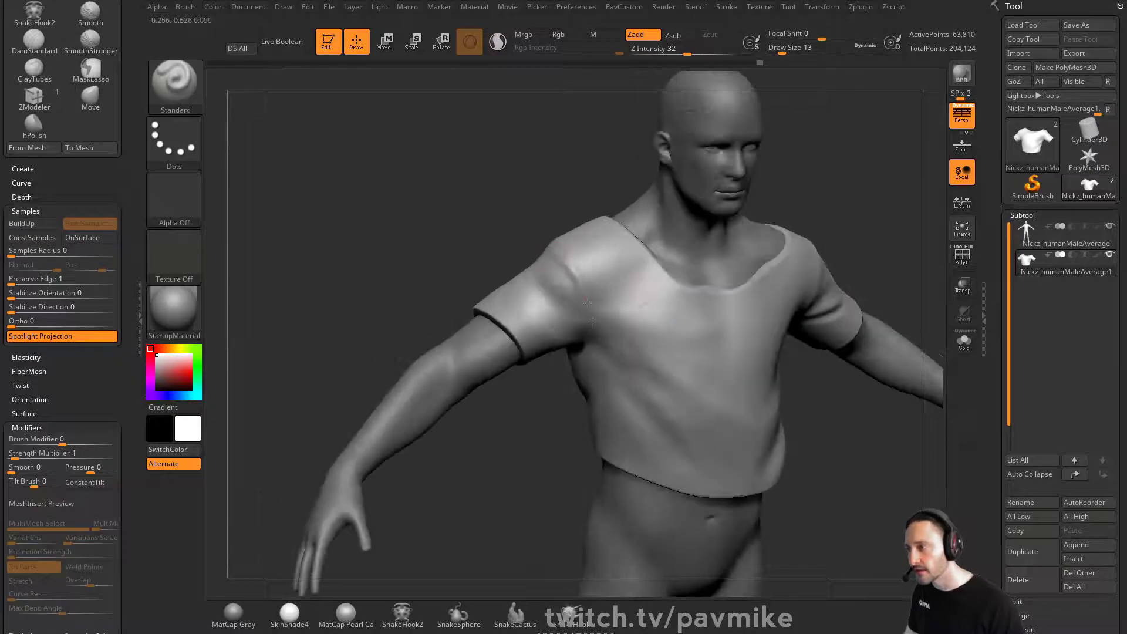
mouse_move(535, 418)
right_down()
mouse_move(543, 382)
mouse_move(460, 281)
right_up()
key(shift)
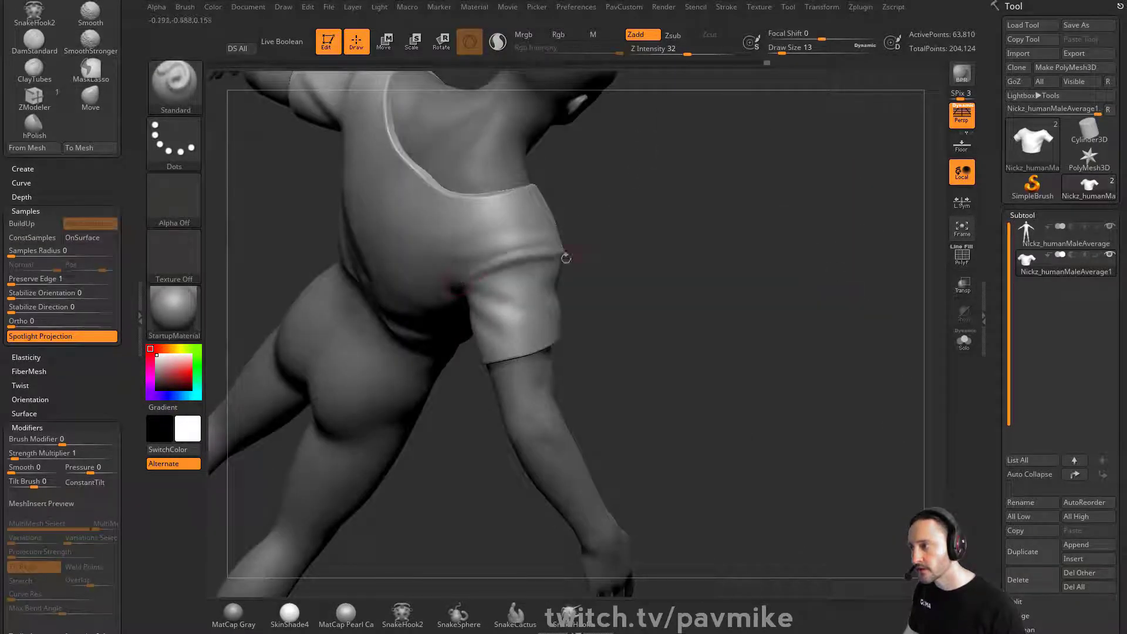
right_drag(531, 310, 518, 302)
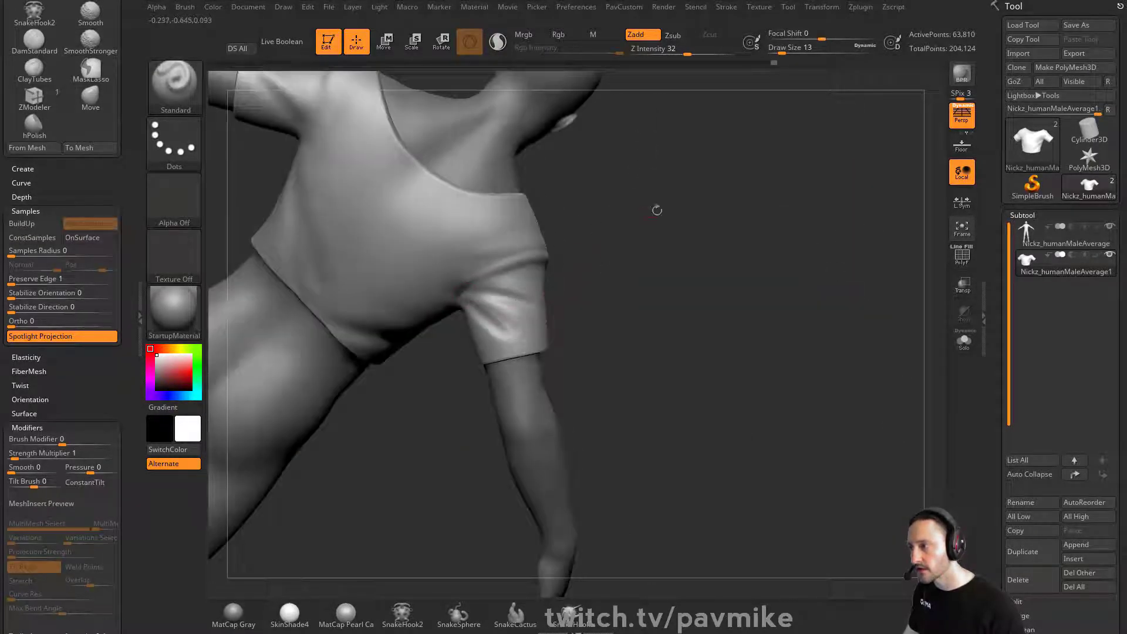
right_drag(657, 210, 757, 376)
key(shift)
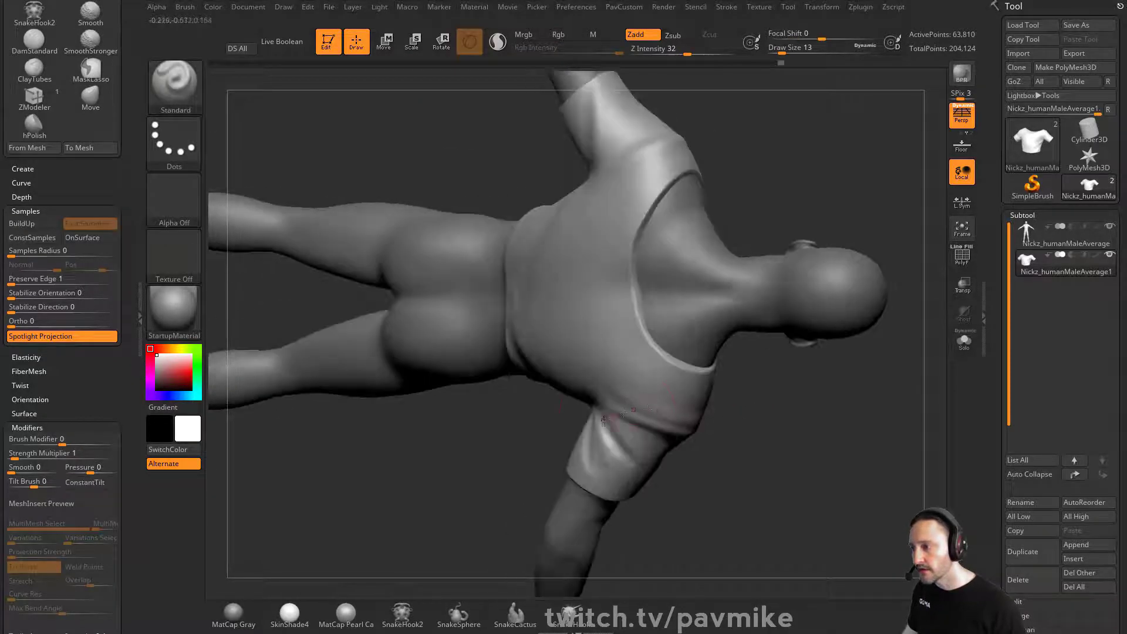
Sharpen the shirt's folds with the DamStandard brush at draw size 9 after selecting the Move brush briefly
key(b)
key(m)
key(v)
mouse_move(776, 408)
right_down()
mouse_move(868, 276)
mouse_move(830, 310)
mouse_move(555, 204)
right_up()
key(s)
click(819, 316)
key(b)
key(d)
key(s)
right_drag(800, 214, 486, 352)
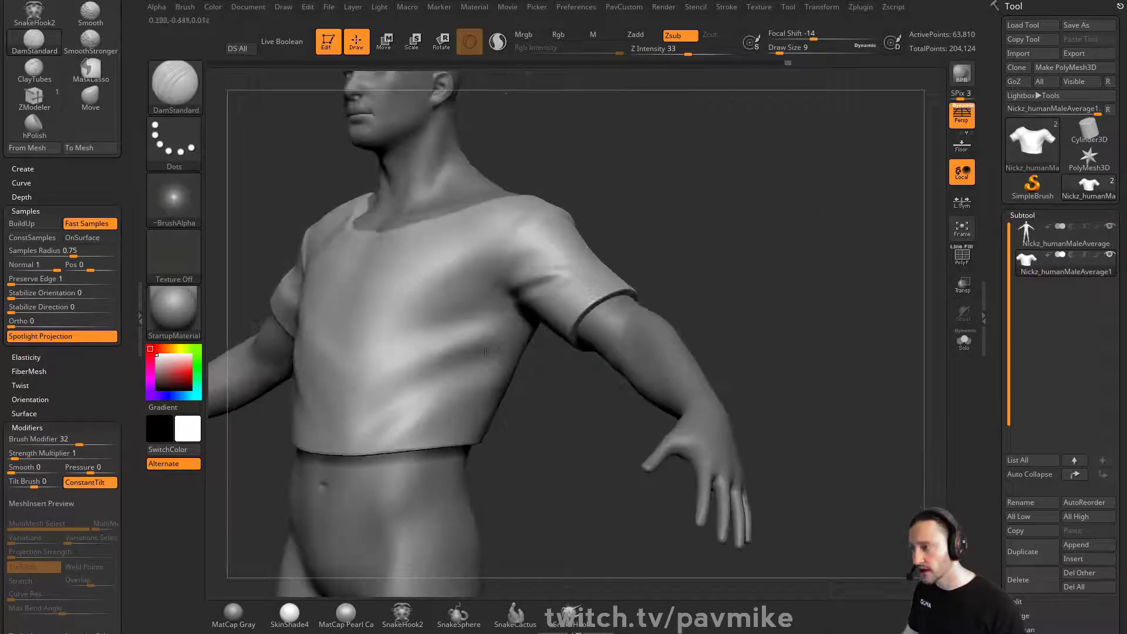
Examine the sculpted folds on the shirt's torso, chest and sleeves from several front angles
right_drag(563, 437, 746, 329)
mouse_move(788, 259)
right_down()
mouse_move(786, 230)
mouse_move(755, 274)
mouse_move(778, 270)
mouse_move(725, 279)
right_up()
key(s)
click(755, 276)
mouse_move(795, 295)
alt+right_down()
mouse_move(791, 275)
mouse_move(801, 272)
alt+right_up()
key(s)
click(504, 318)
key(shift)
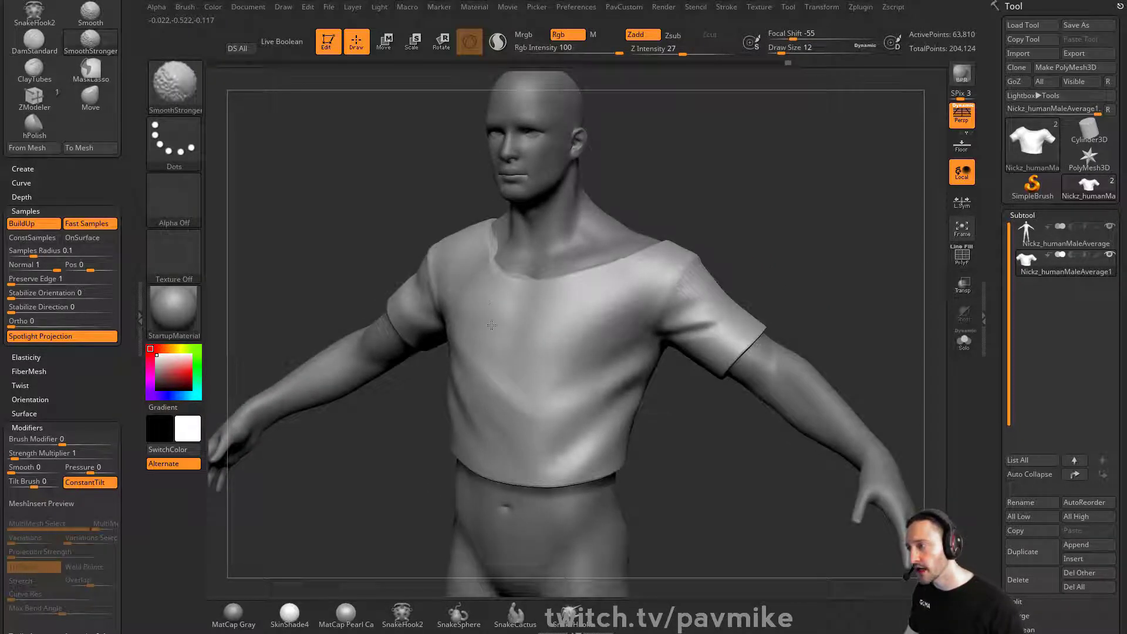
mouse_move(720, 244)
right_down()
mouse_move(715, 271)
mouse_move(848, 249)
right_up()
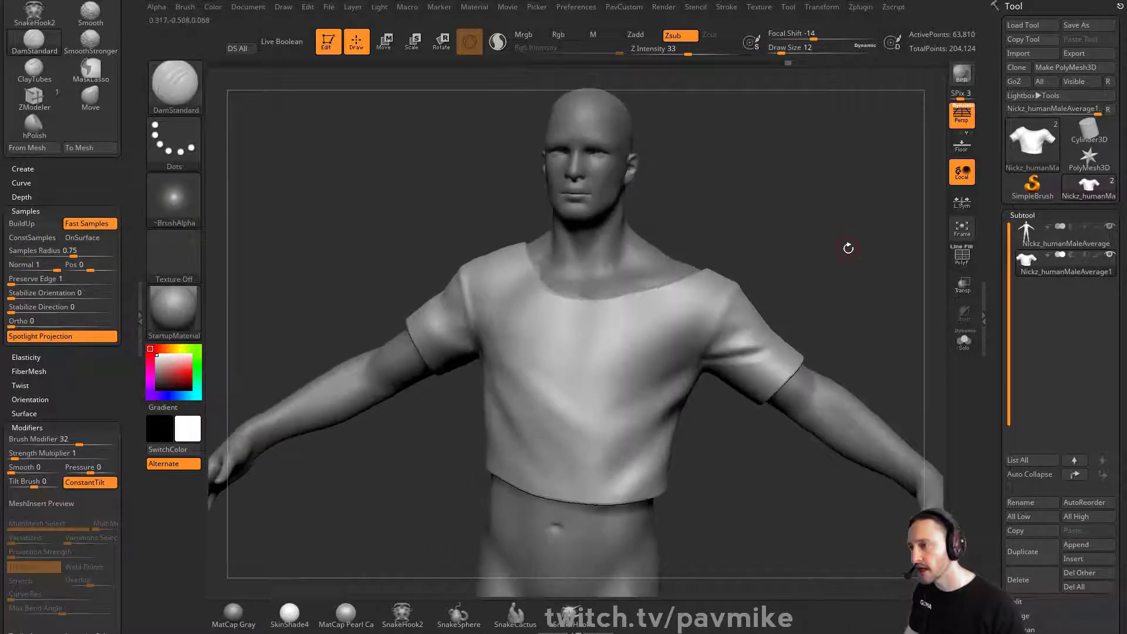
Switch to Substance Painter, open the existing Recon character project with its version update, and examine the full character
key(alt+Tab)
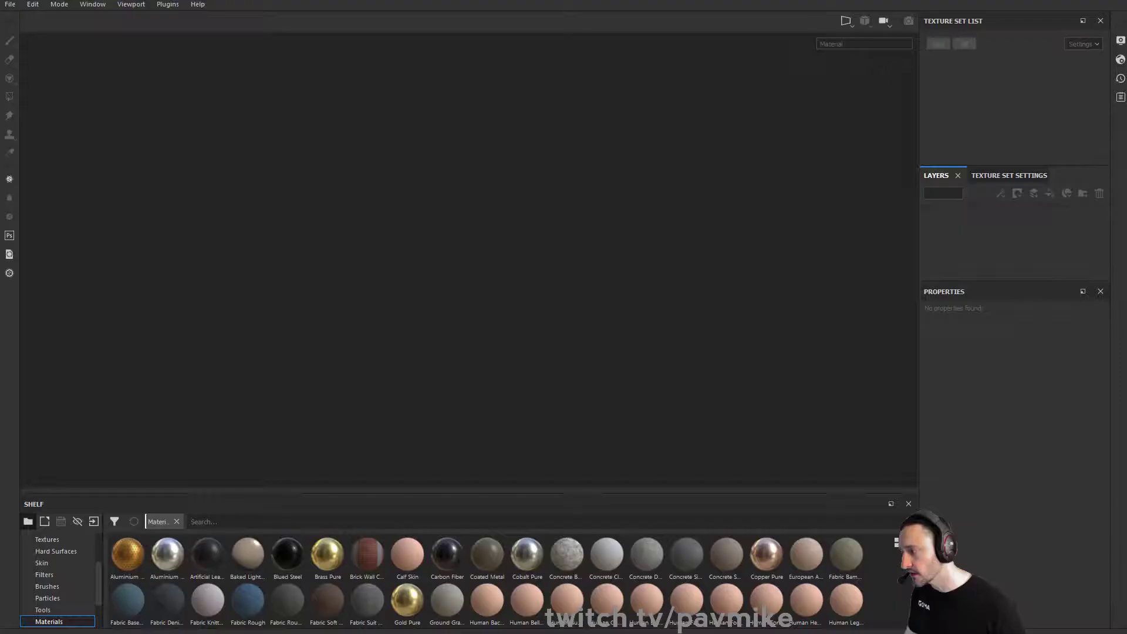
double_click(230, 105)
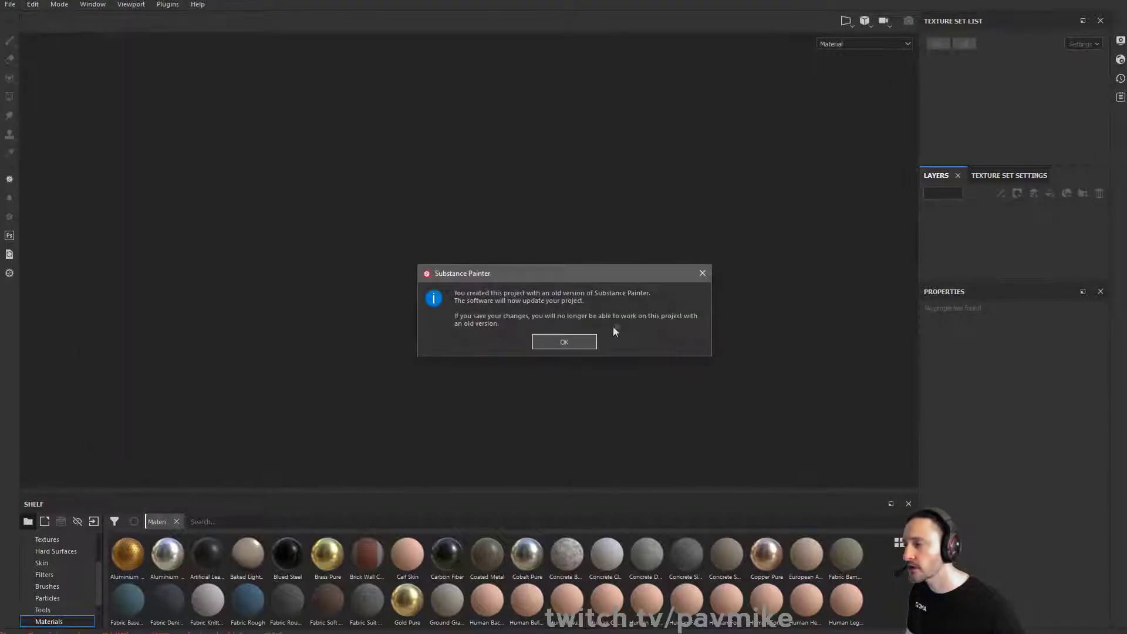
click(580, 340)
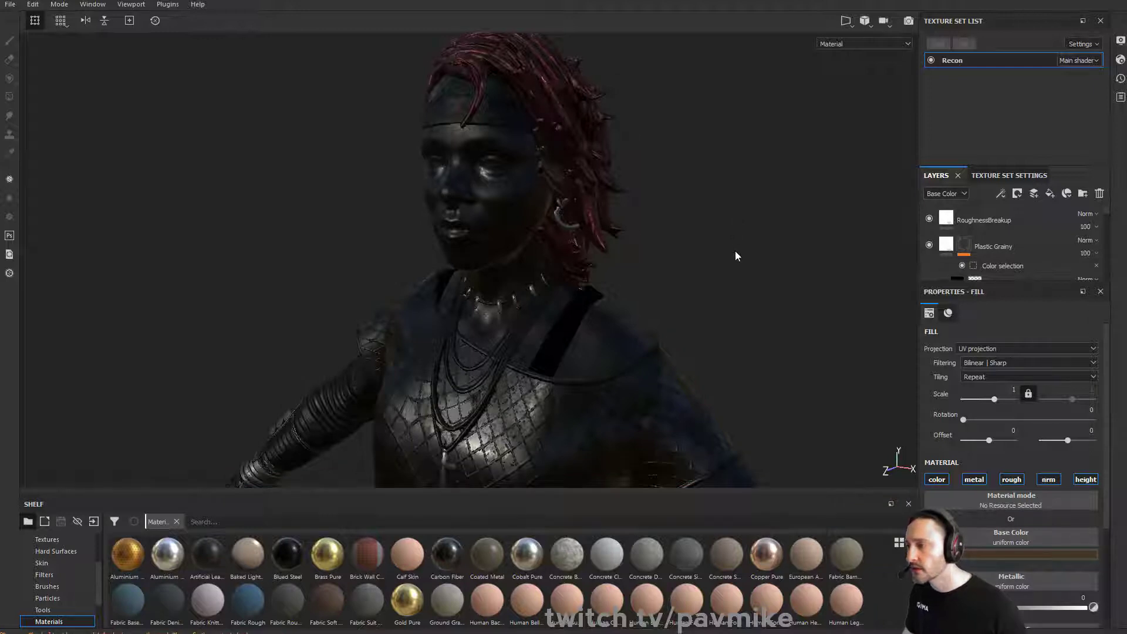
alt+right_drag(773, 249, 353, 222)
alt+middle_drag(590, 159, 718, 314)
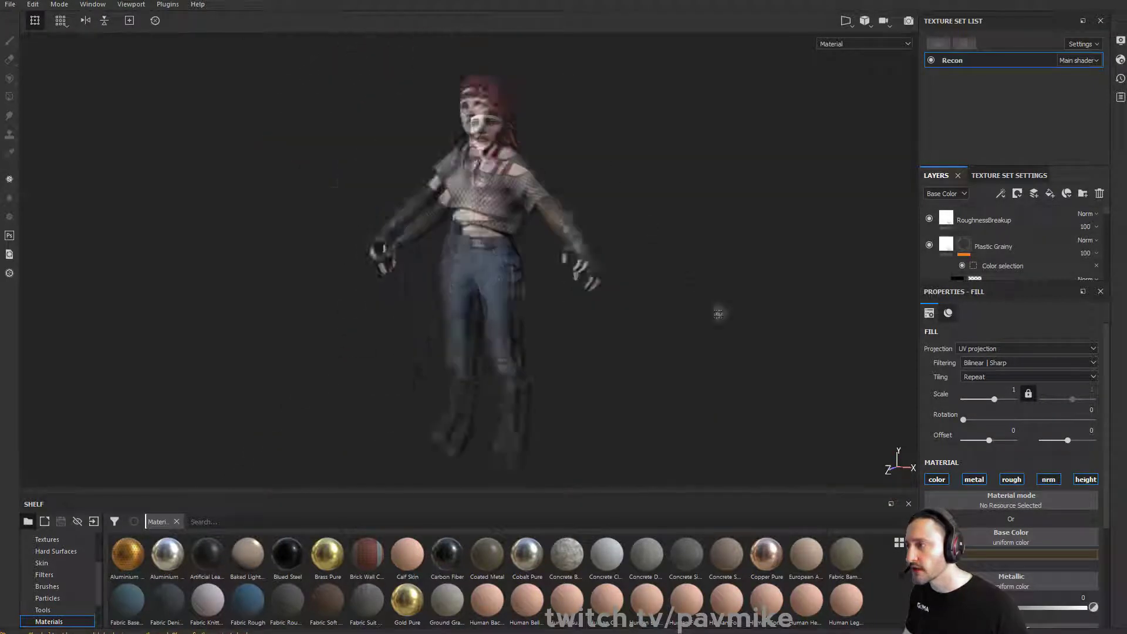
alt+drag(729, 289, 919, 282)
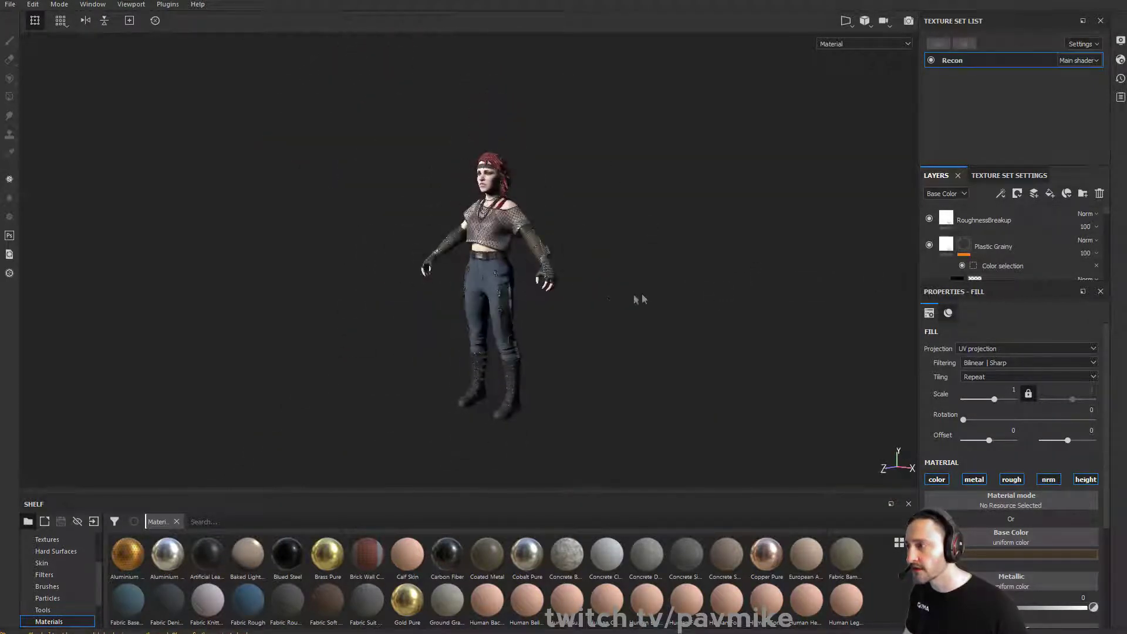